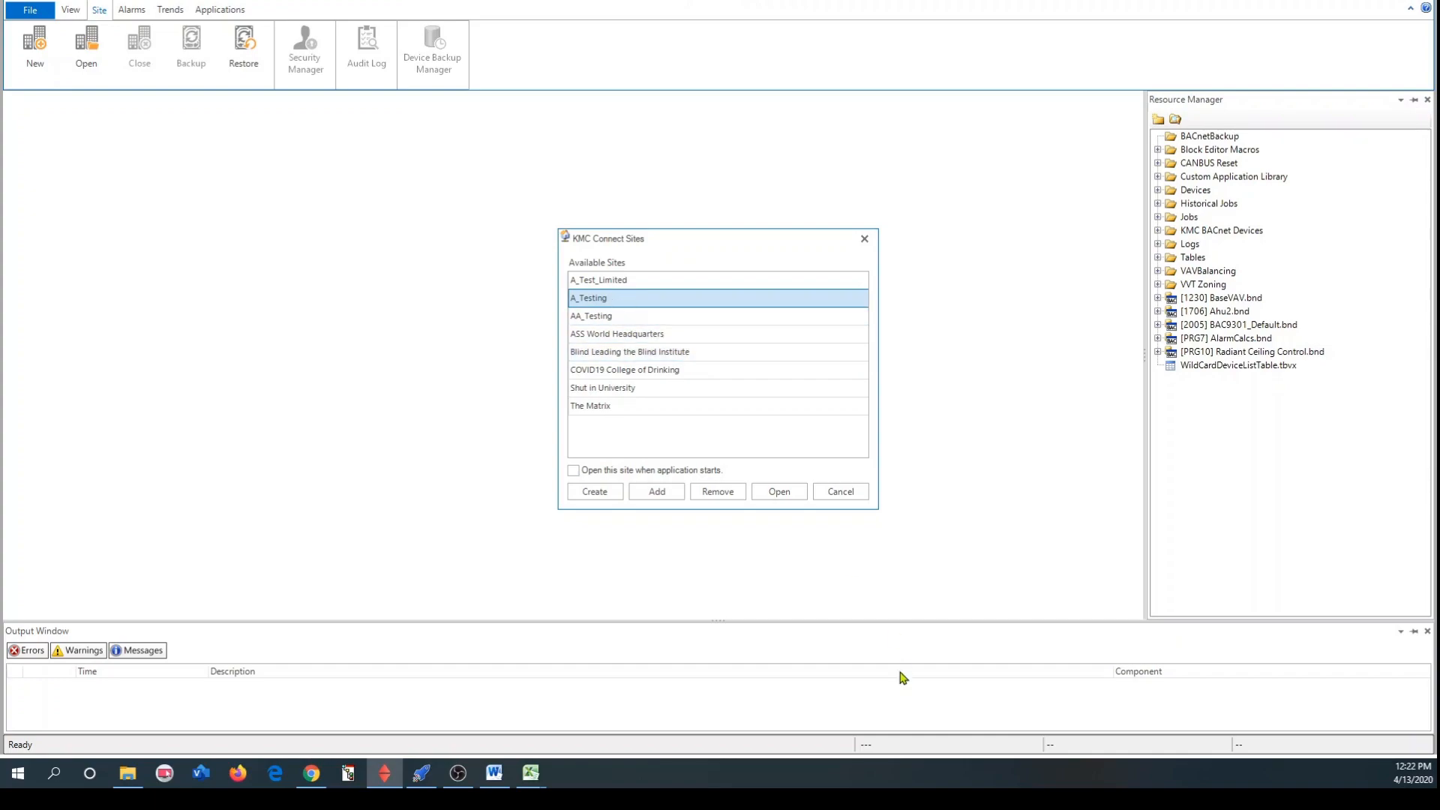
Step: Open the A_Testing site and find all devices on all networks of its BACnet service
{"action": "left_click", "coordinate": [800, 500]}
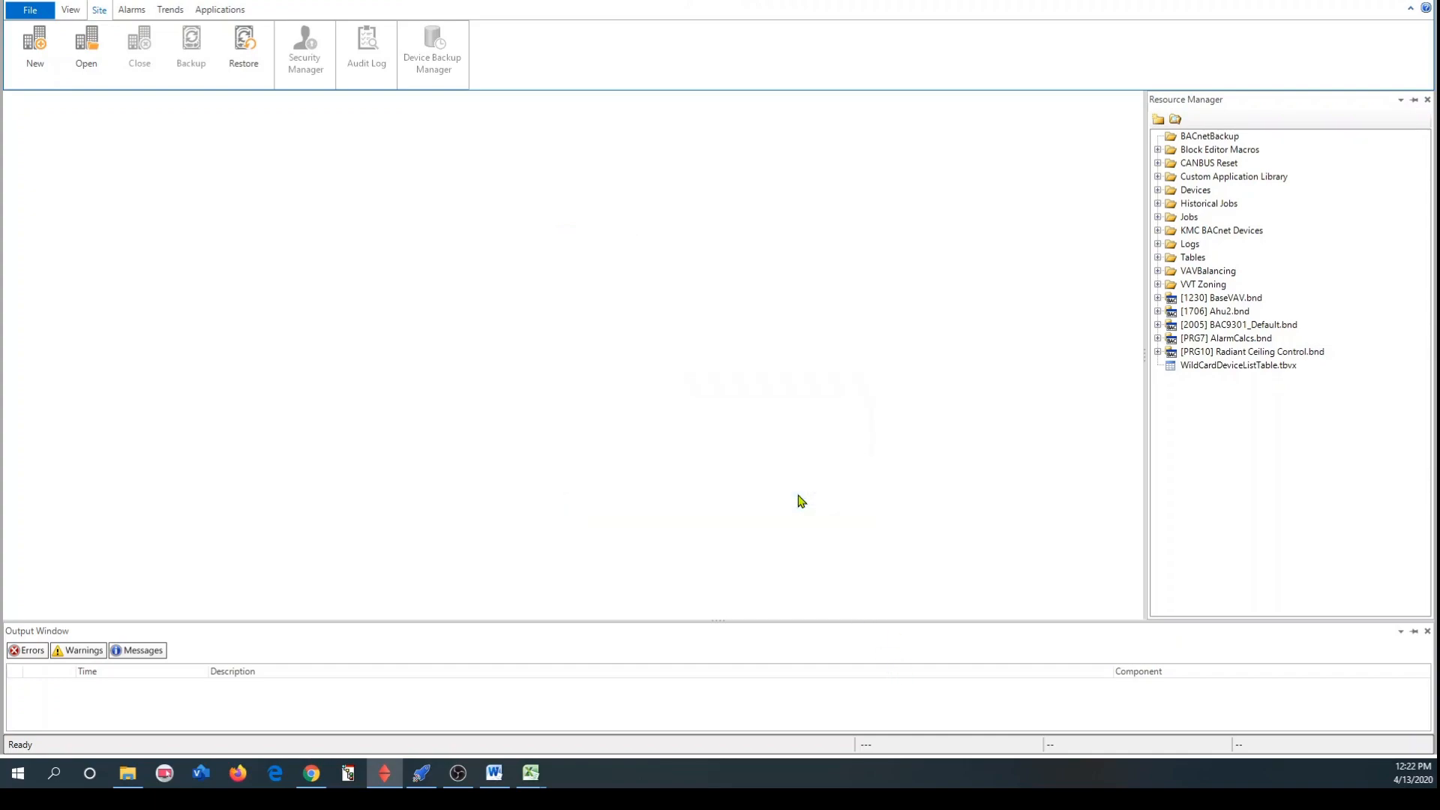
{"action": "left_click", "coordinate": [758, 426]}
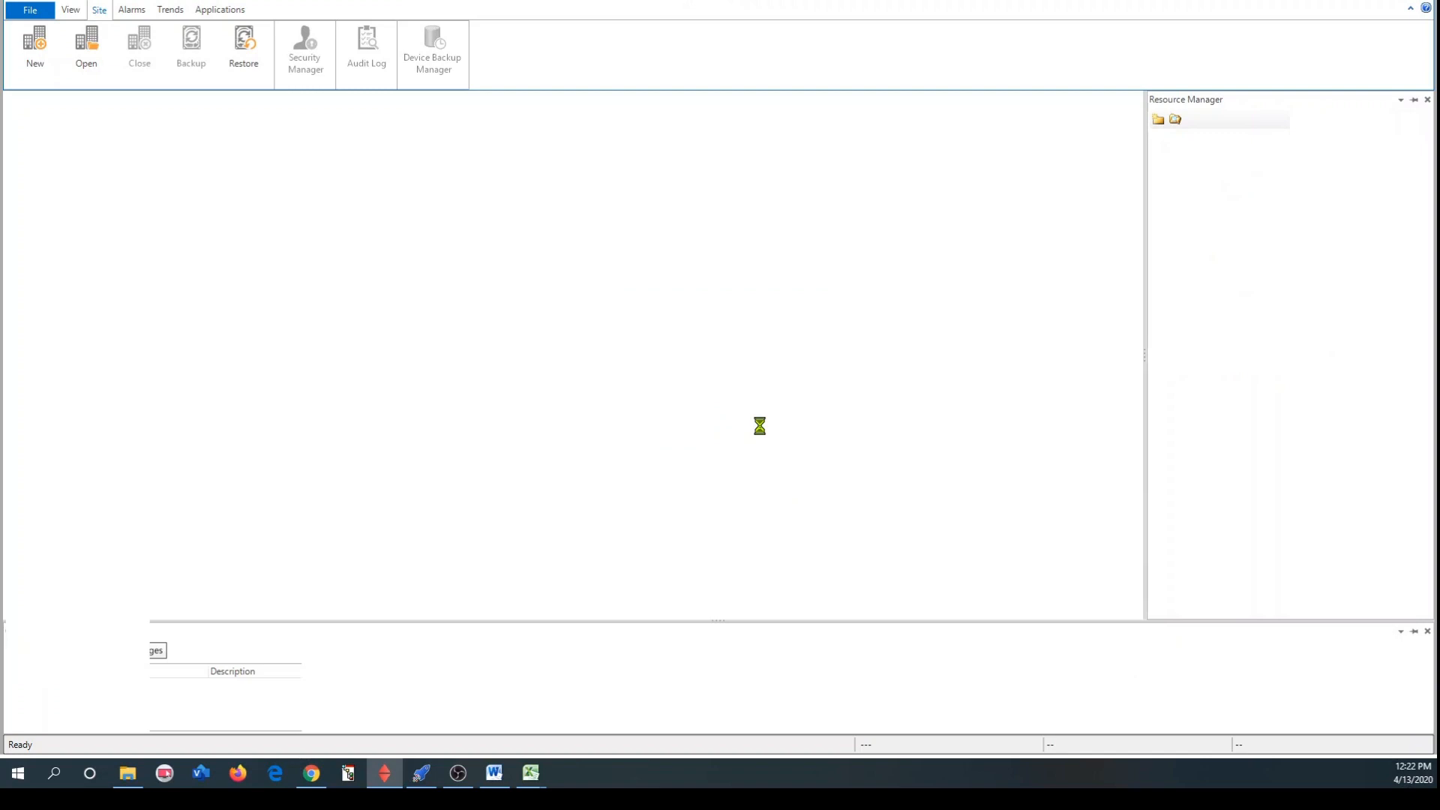
{"action": "right_click", "coordinate": [67, 191]}
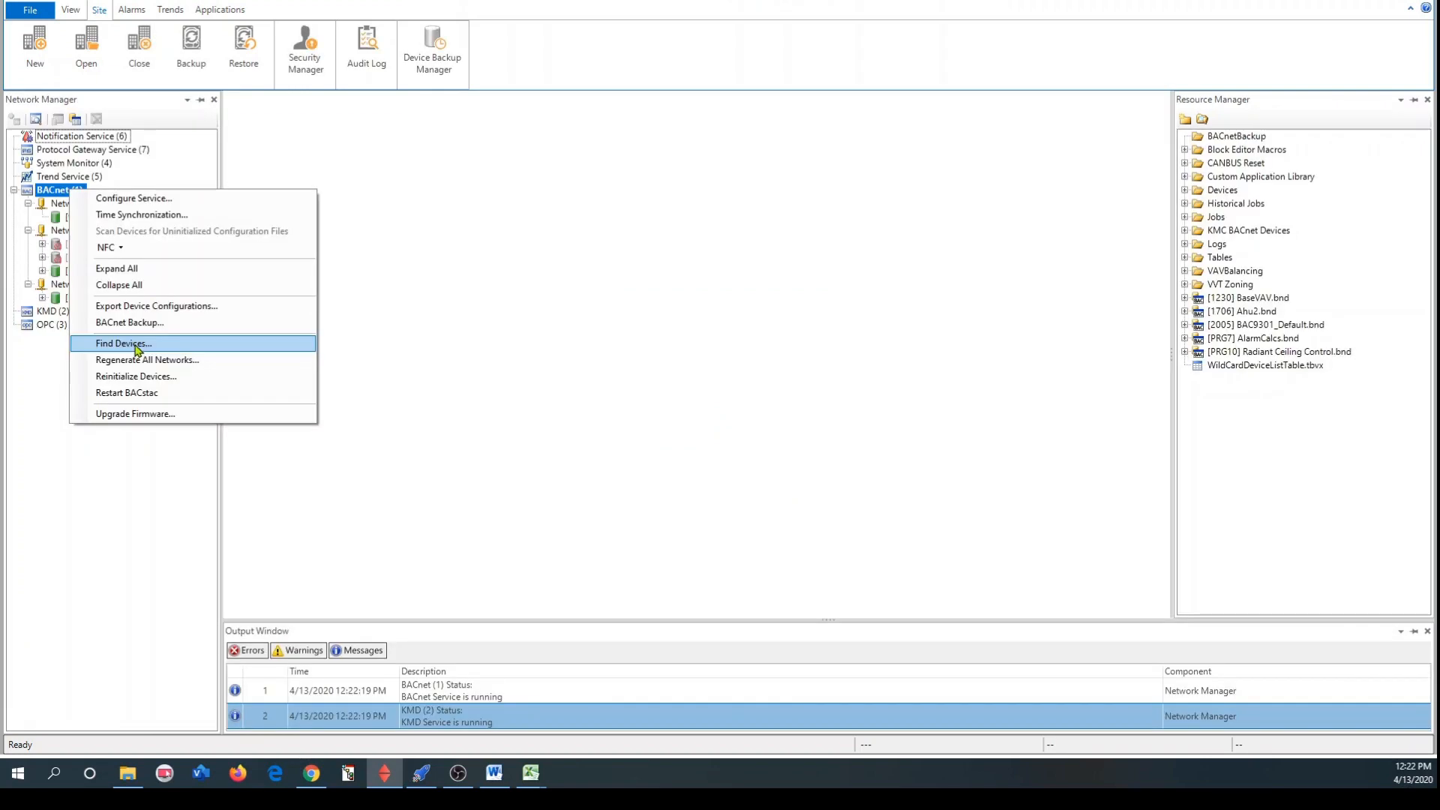
{"action": "left_click", "coordinate": [122, 343]}
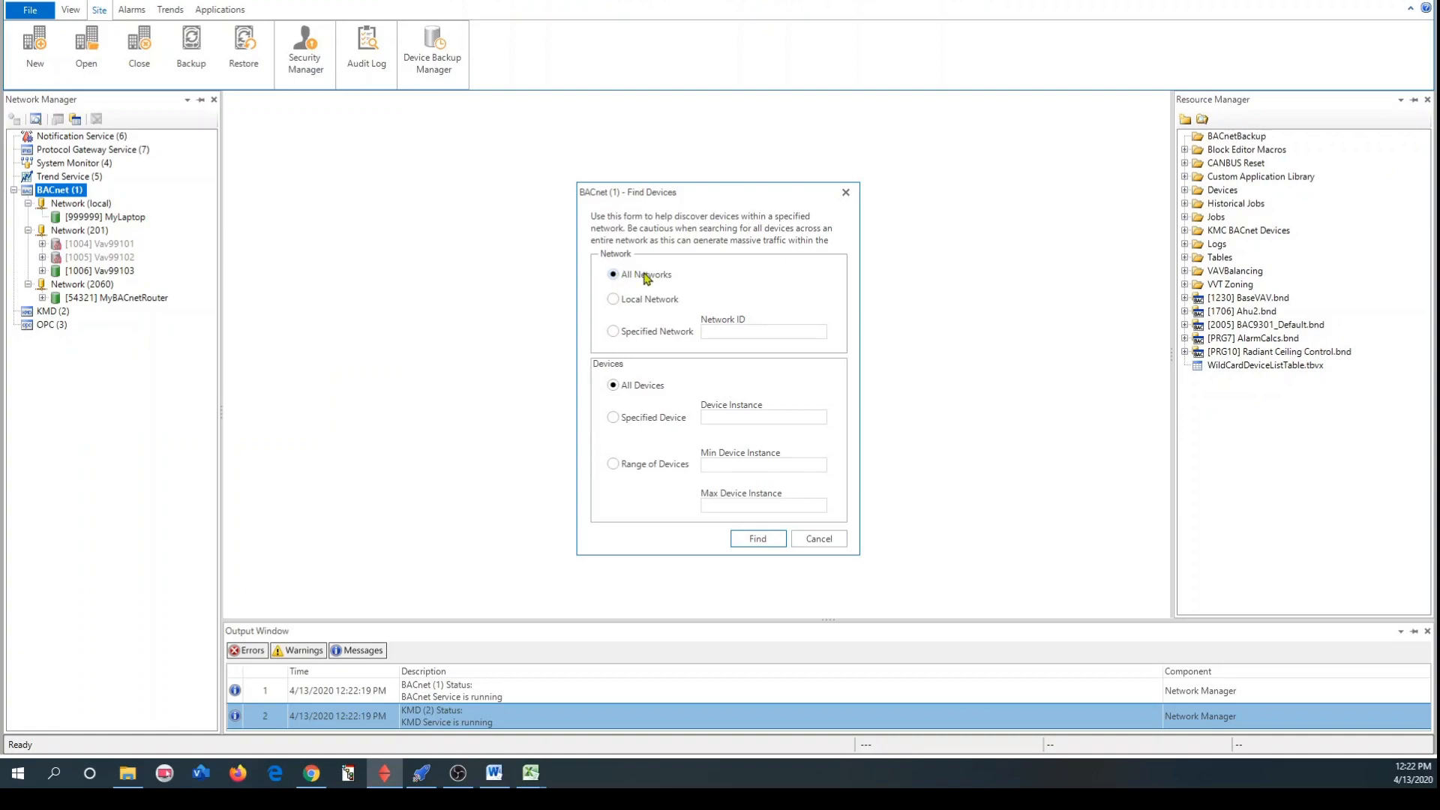
{"action": "left_click", "coordinate": [759, 542]}
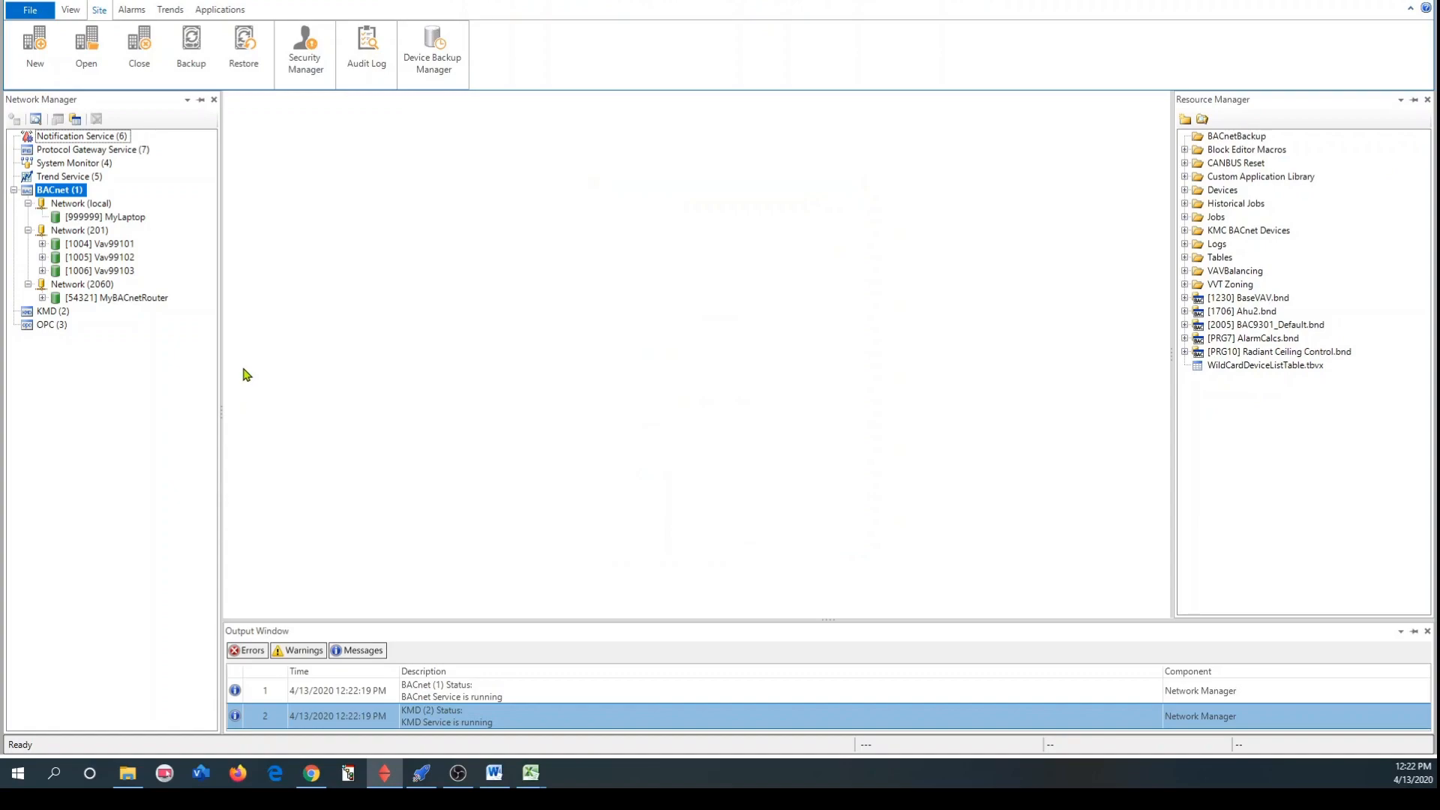
Step: Open the input objects table of device [1004] Vav99101 and add the device's output objects to the same table
{"action": "mouse_move", "coordinate": [51, 278]}
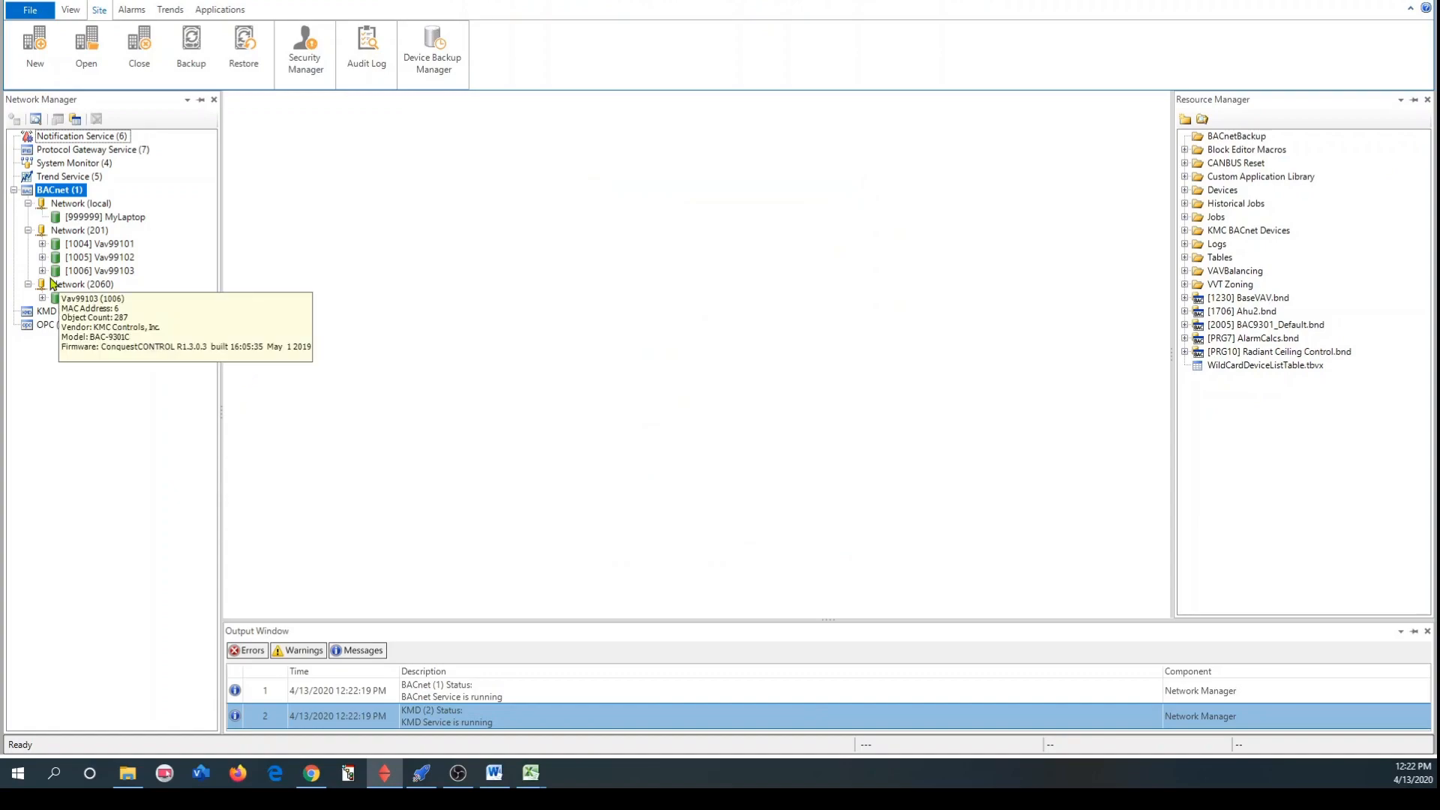
{"action": "left_click", "coordinate": [42, 244]}
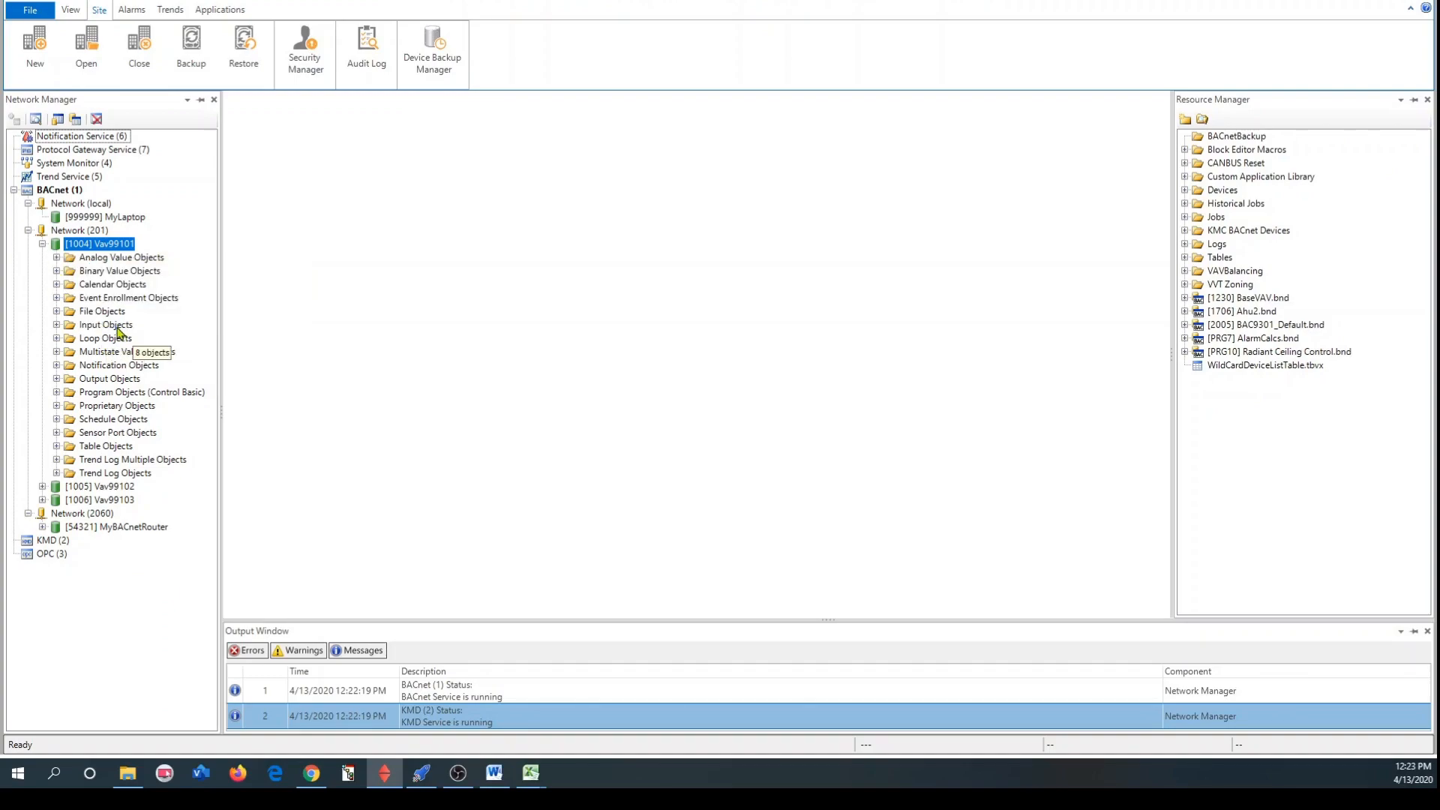
{"action": "left_click", "coordinate": [117, 330]}
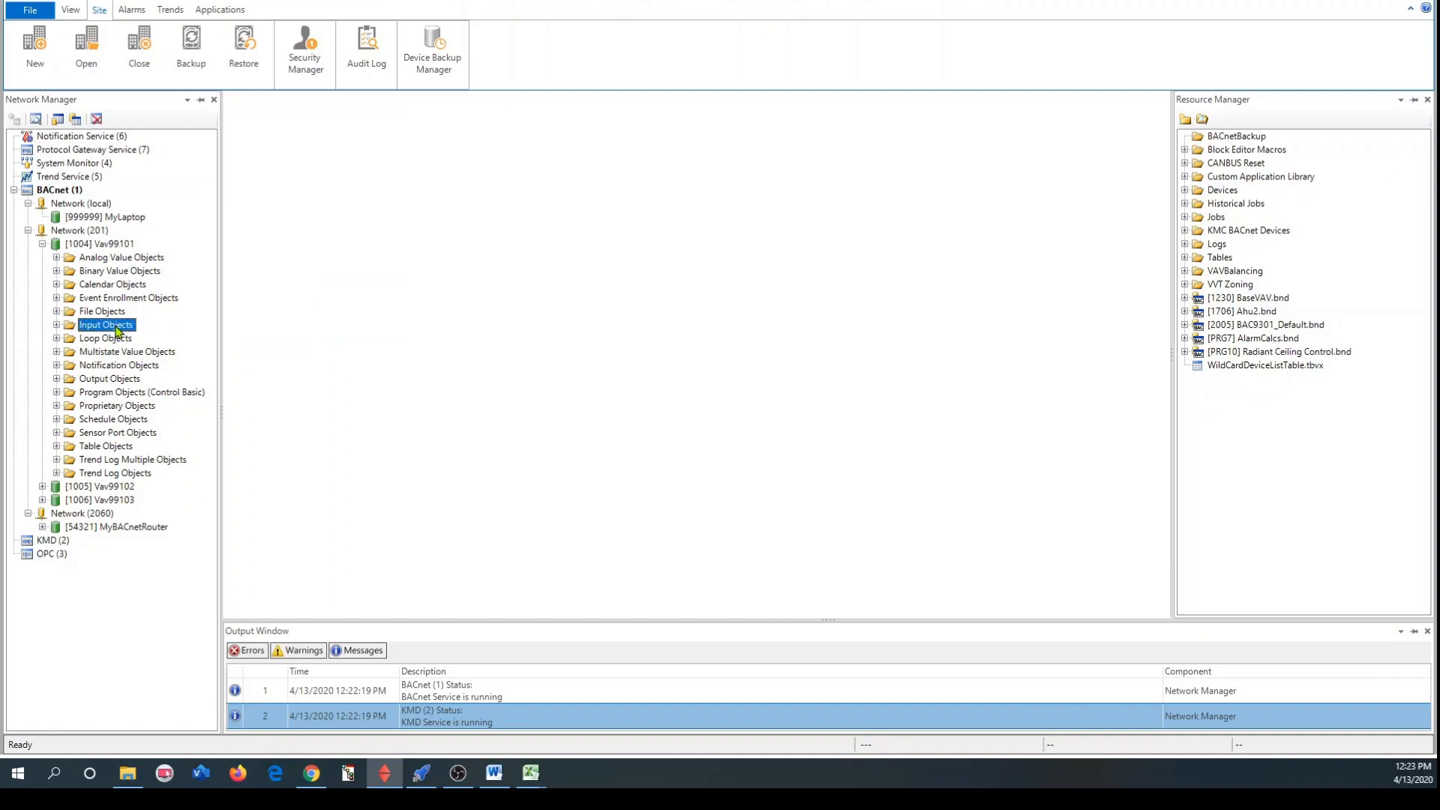
{"action": "double_click", "coordinate": [117, 331]}
{"action": "right_click", "coordinate": [120, 331]}
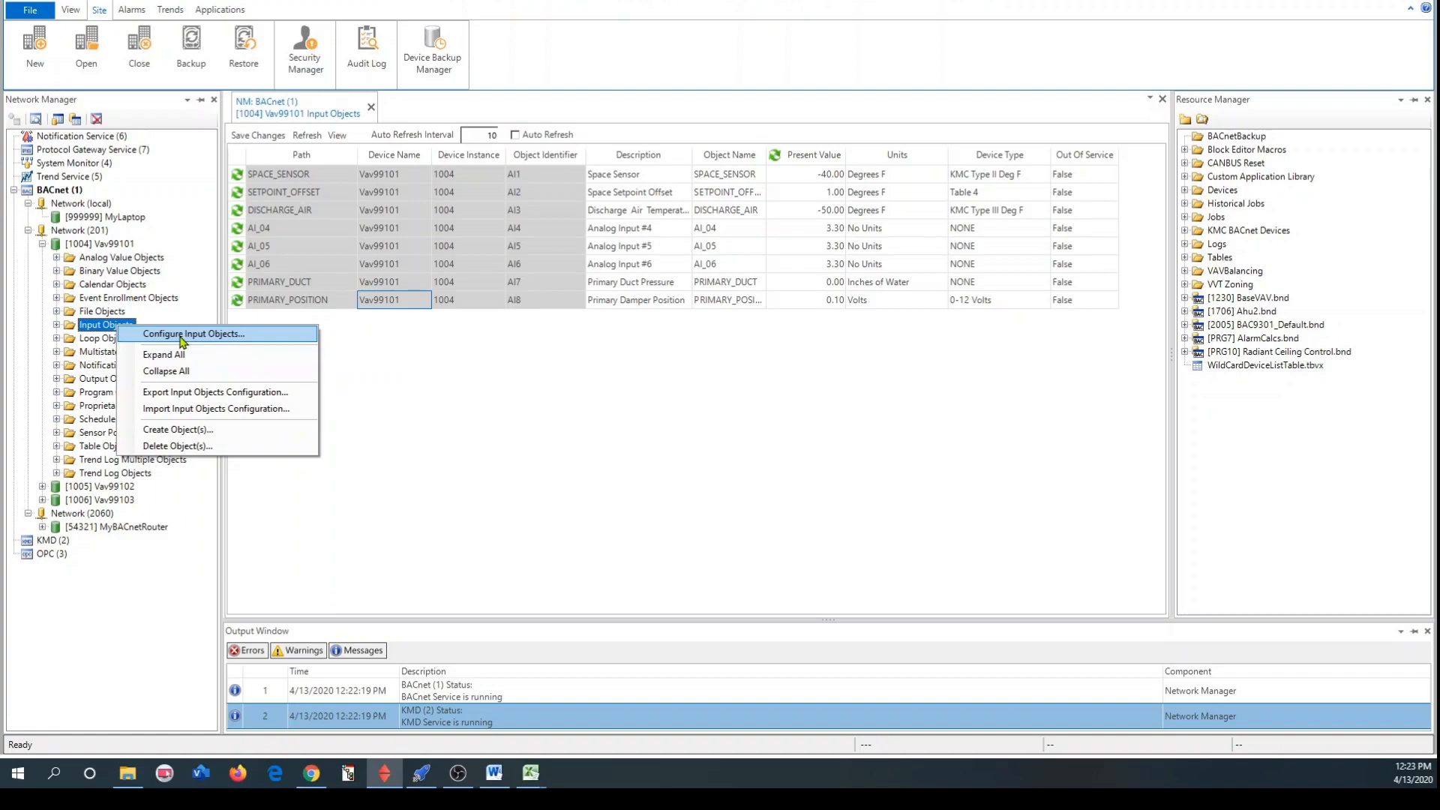
{"action": "left_click", "coordinate": [463, 451]}
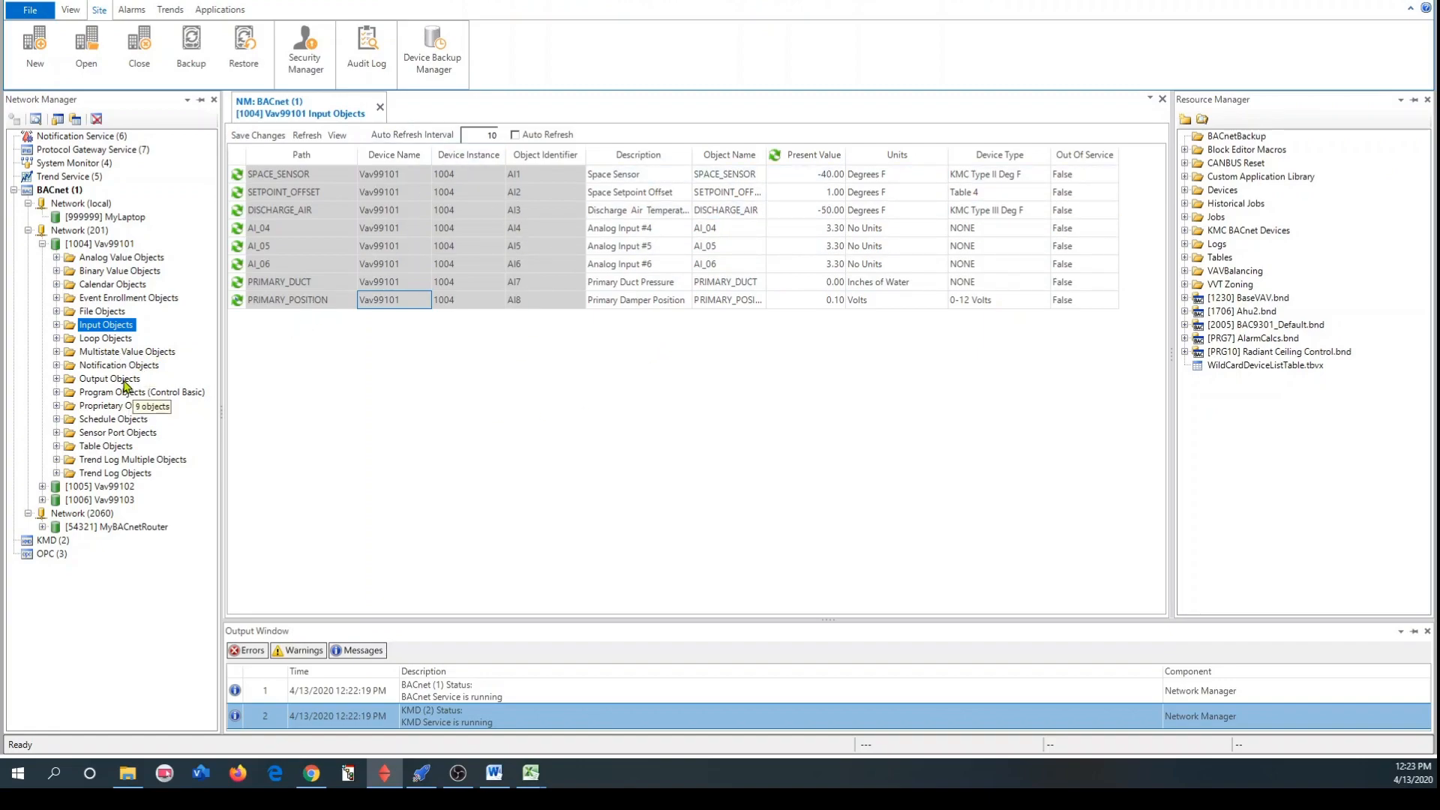
{"action": "left_click_drag", "start_coordinate": [126, 382], "coordinate": [328, 373]}
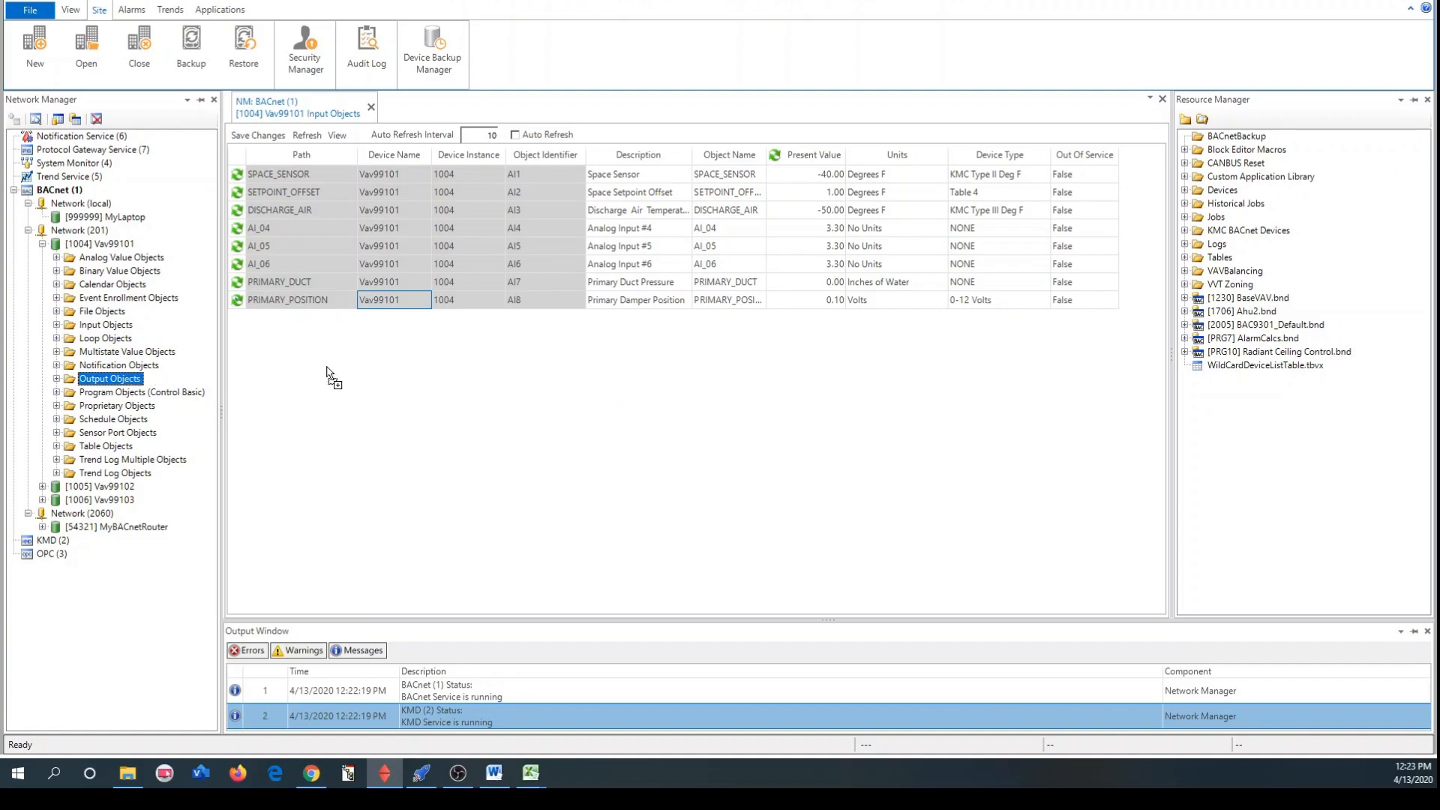
{"action": "left_click_drag", "start_coordinate": [327, 369], "coordinate": [328, 373]}
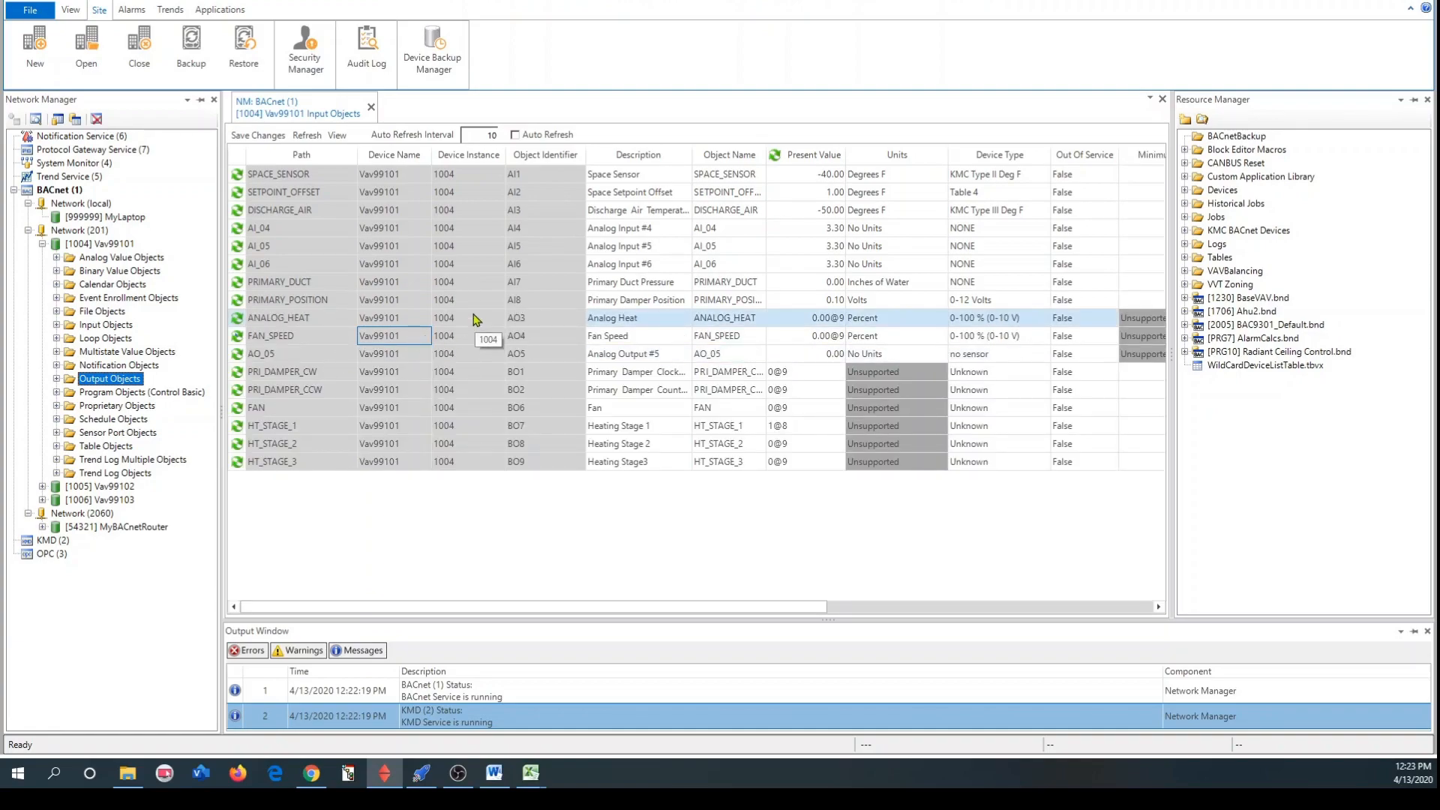
Step: Open the selection of visible property columns for the table and clear all selected properties
{"action": "left_click", "coordinate": [337, 138]}
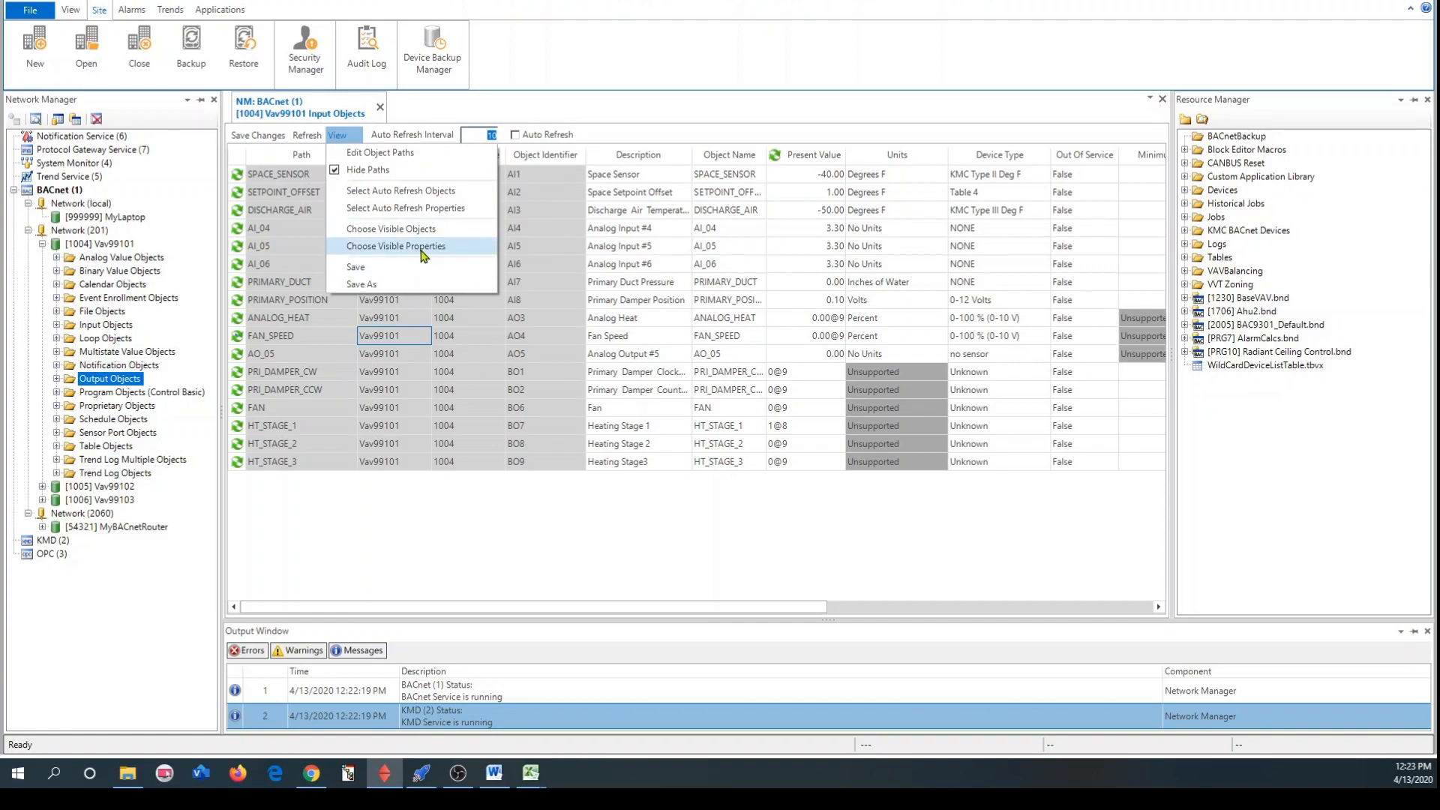
{"action": "left_click", "coordinate": [422, 255]}
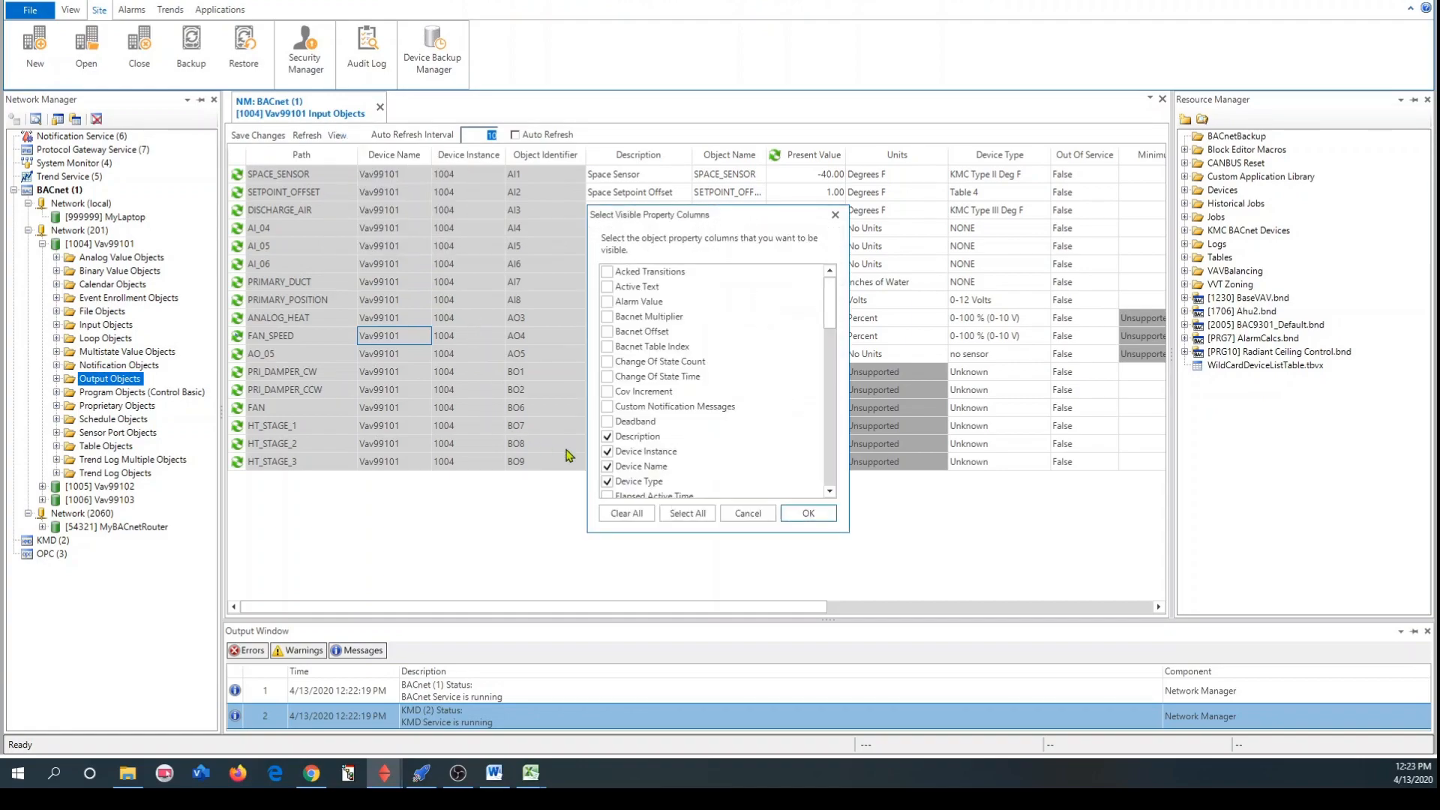
{"action": "right_click", "coordinate": [759, 342]}
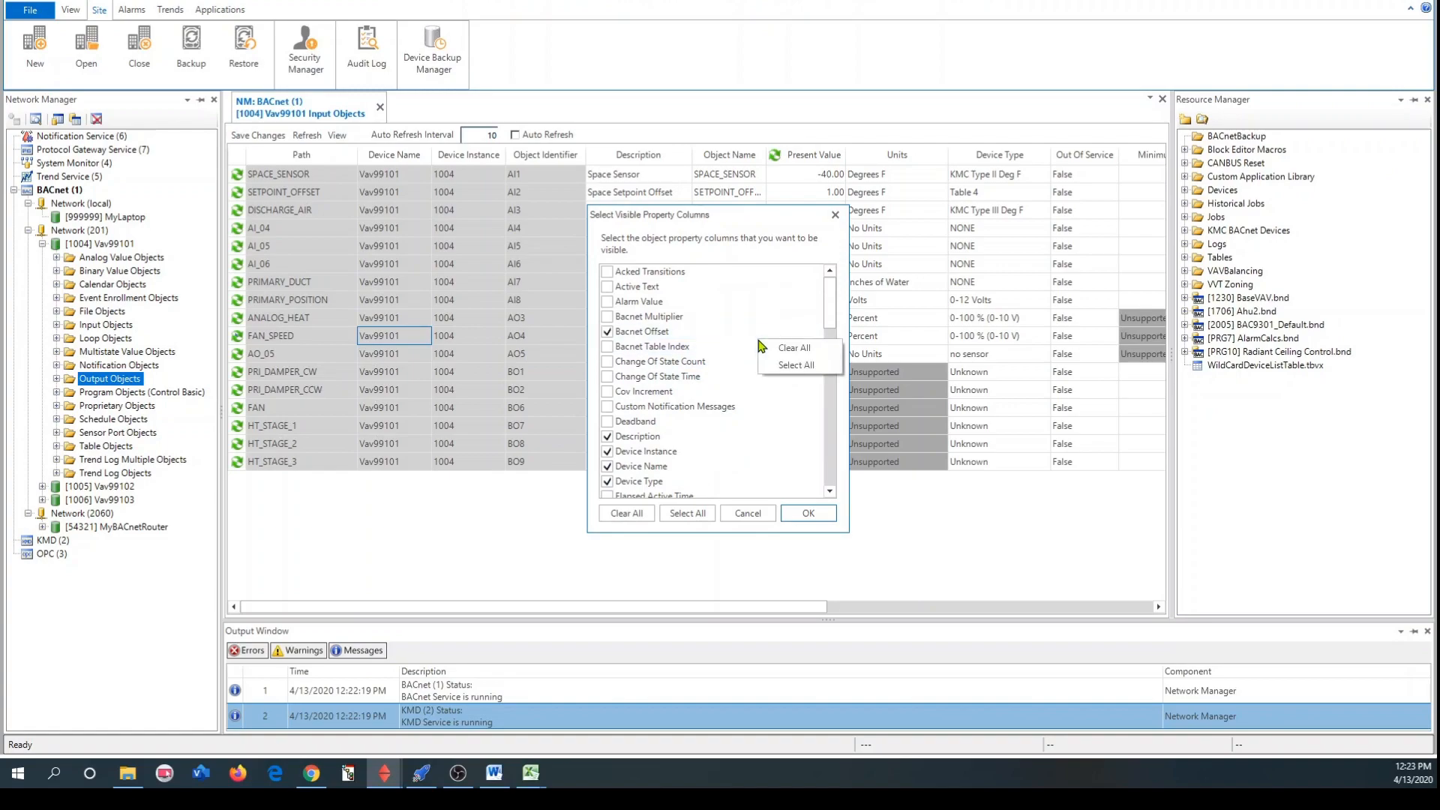
{"action": "left_click", "coordinate": [796, 355]}
Step: Make only the Object Identifier, Present Value, Priority Array and Relinquish Default property columns visible
{"action": "scroll", "coordinate": [739, 410], "scroll_direction": "down", "scroll_amount": 4}
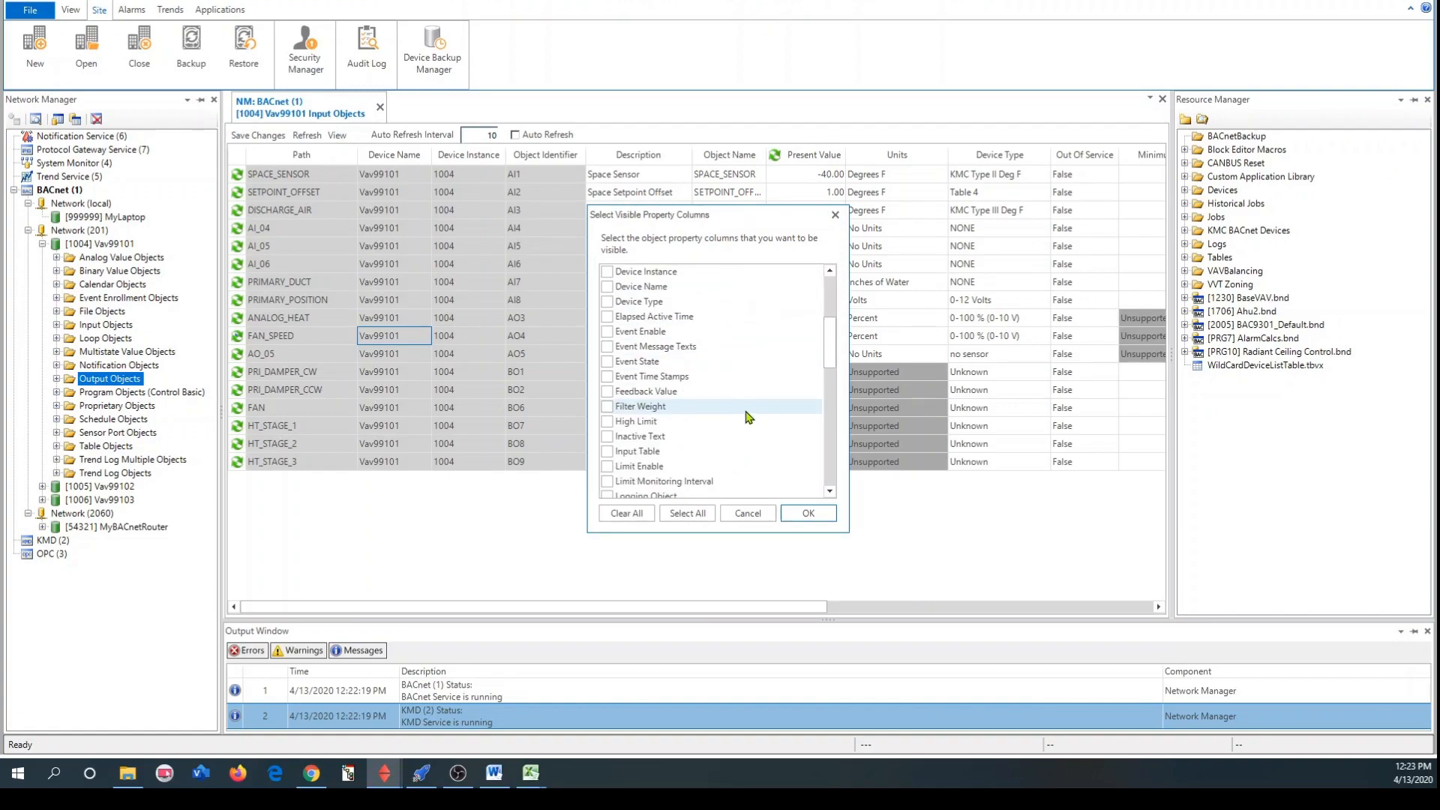
{"action": "scroll", "coordinate": [696, 447], "scroll_direction": "down", "scroll_amount": 2}
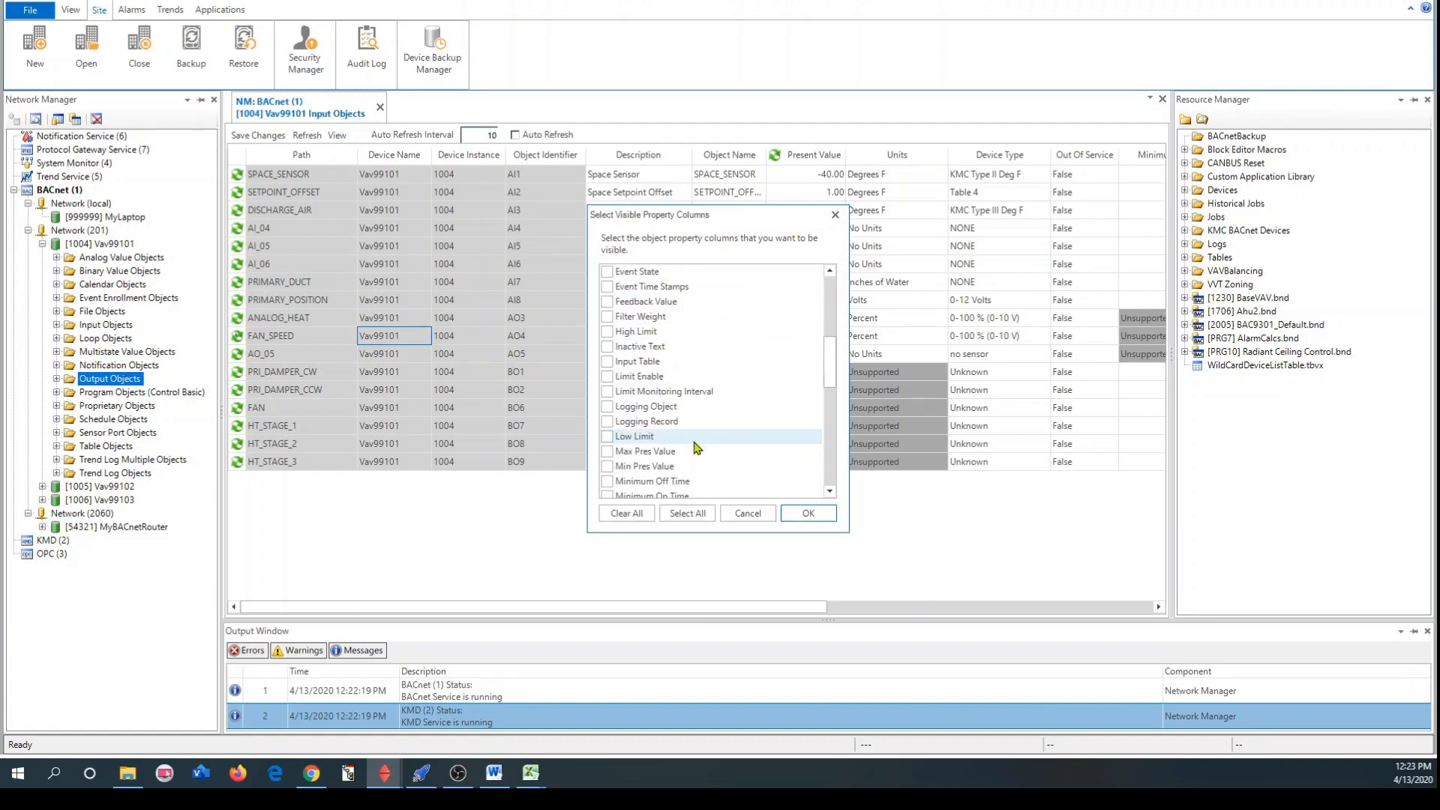
{"action": "scroll", "coordinate": [697, 448], "scroll_direction": "down", "scroll_amount": 3}
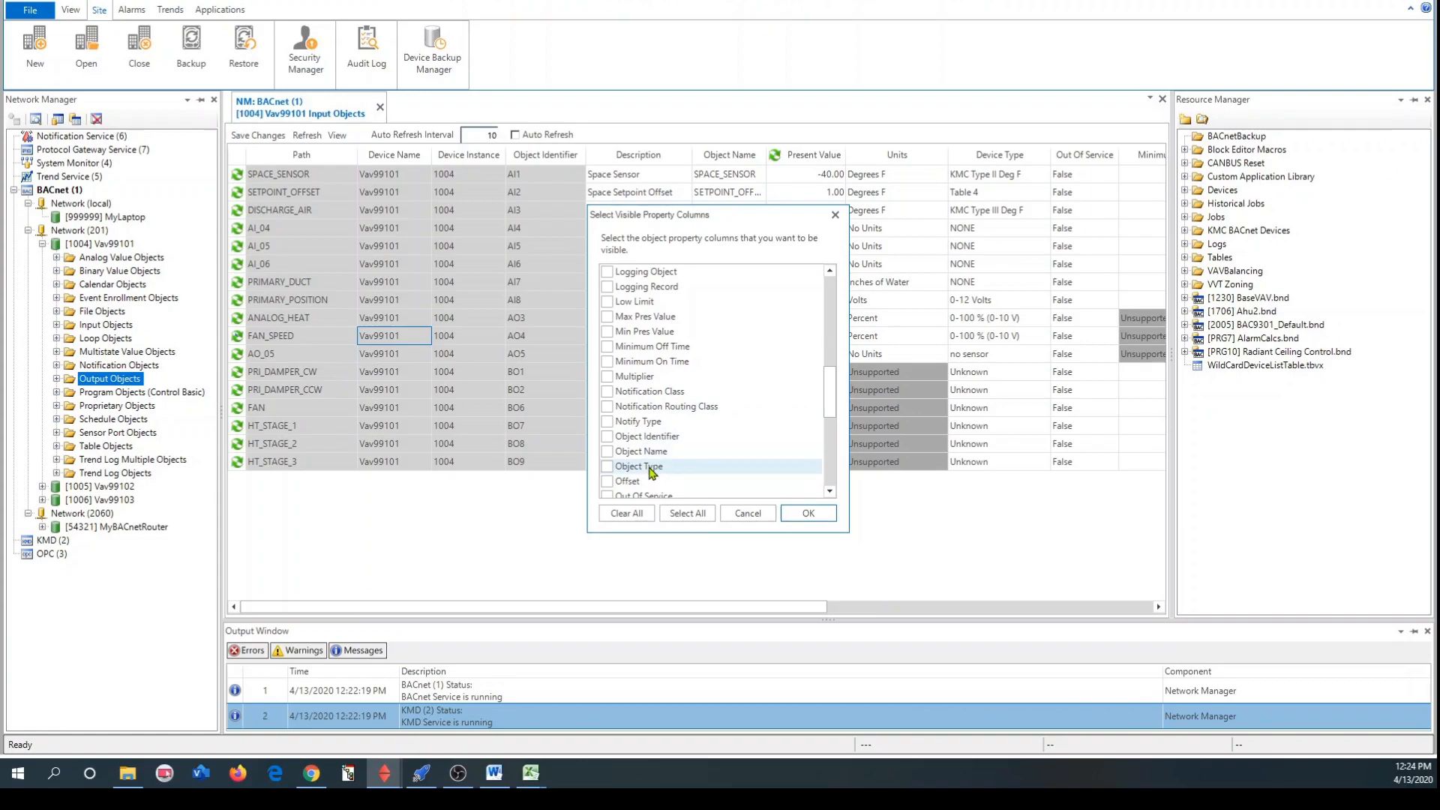
{"action": "left_click", "coordinate": [651, 436]}
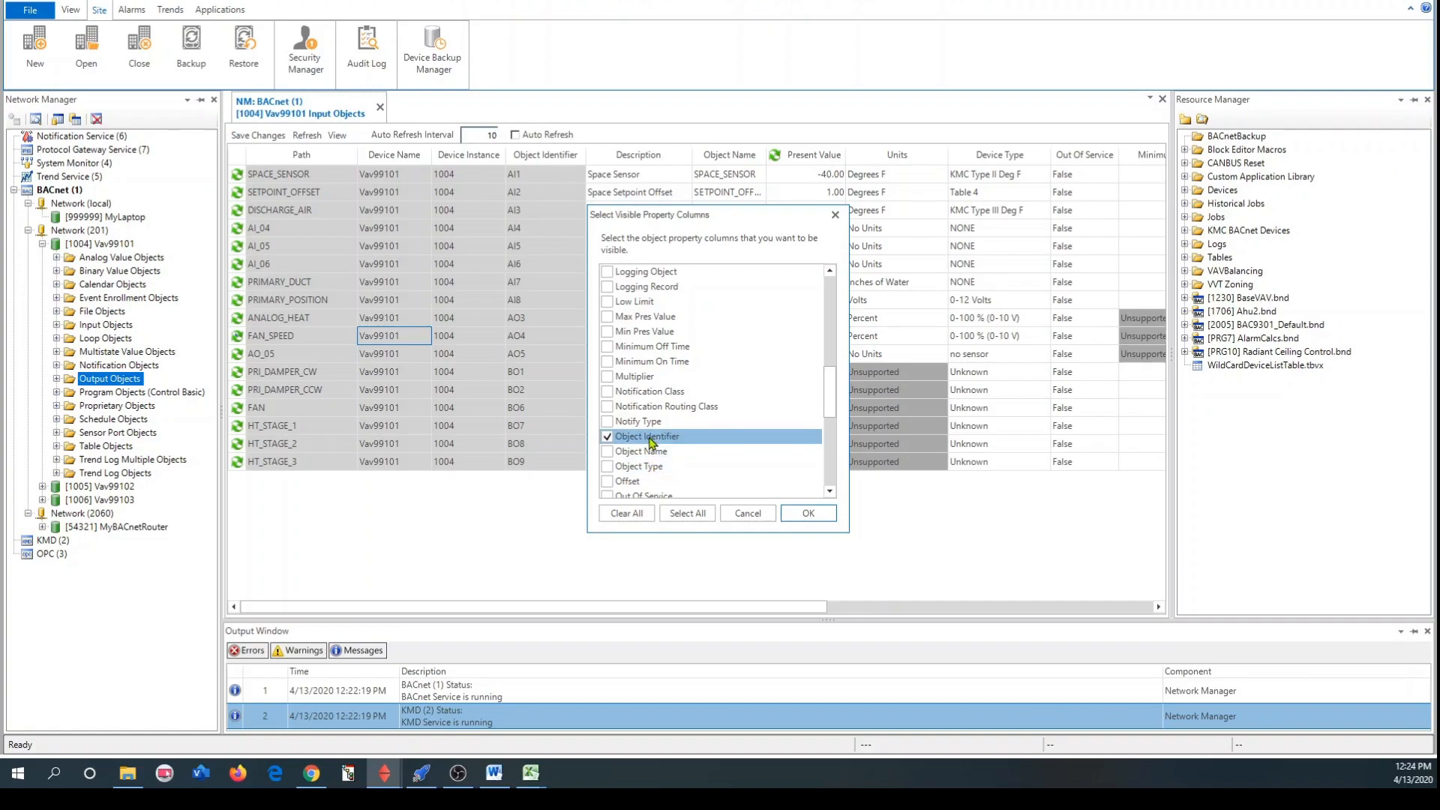
{"action": "scroll", "coordinate": [657, 451], "scroll_direction": "down", "scroll_amount": 1}
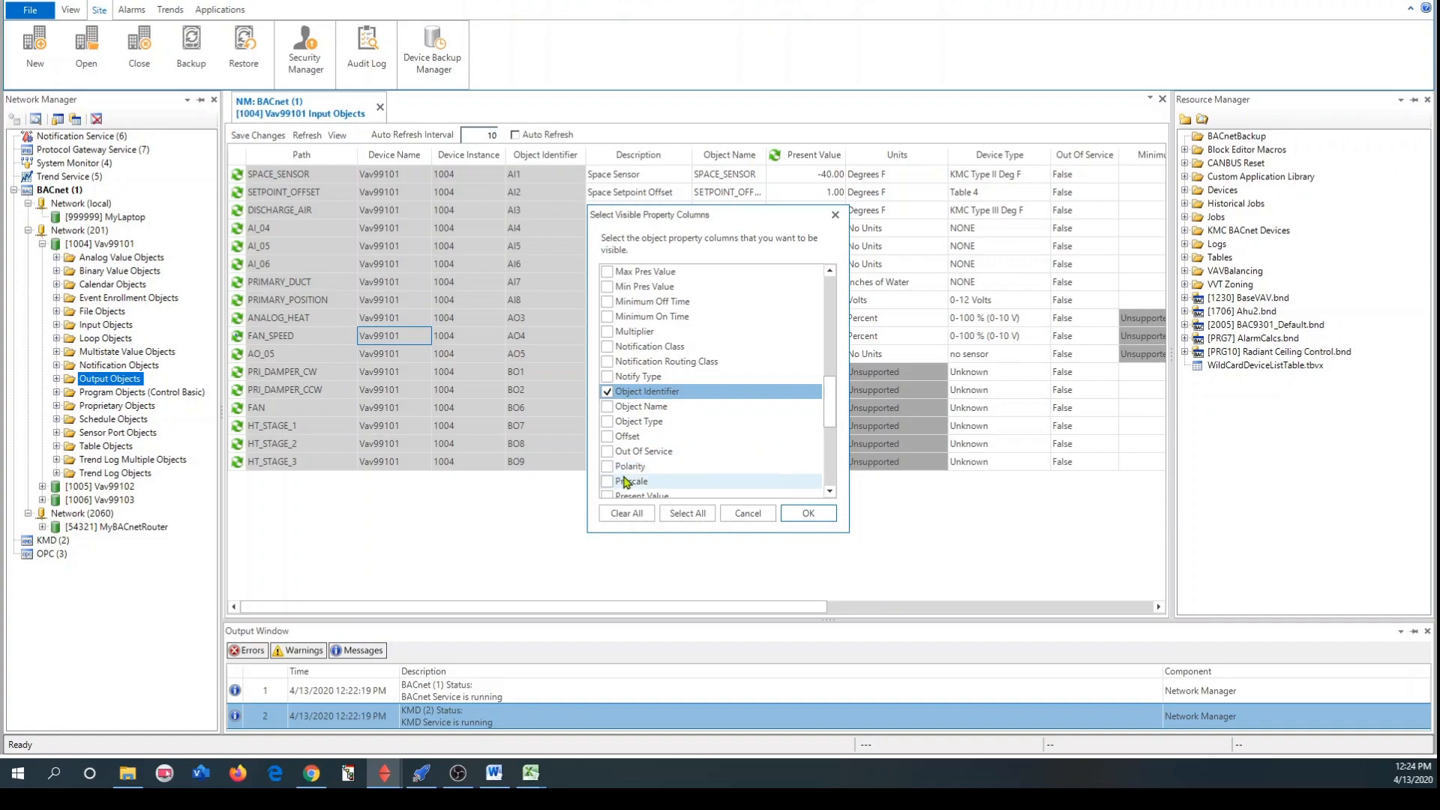
{"action": "scroll", "coordinate": [674, 467], "scroll_direction": "down", "scroll_amount": 1}
{"action": "scroll", "coordinate": [679, 468], "scroll_direction": "down", "scroll_amount": 1}
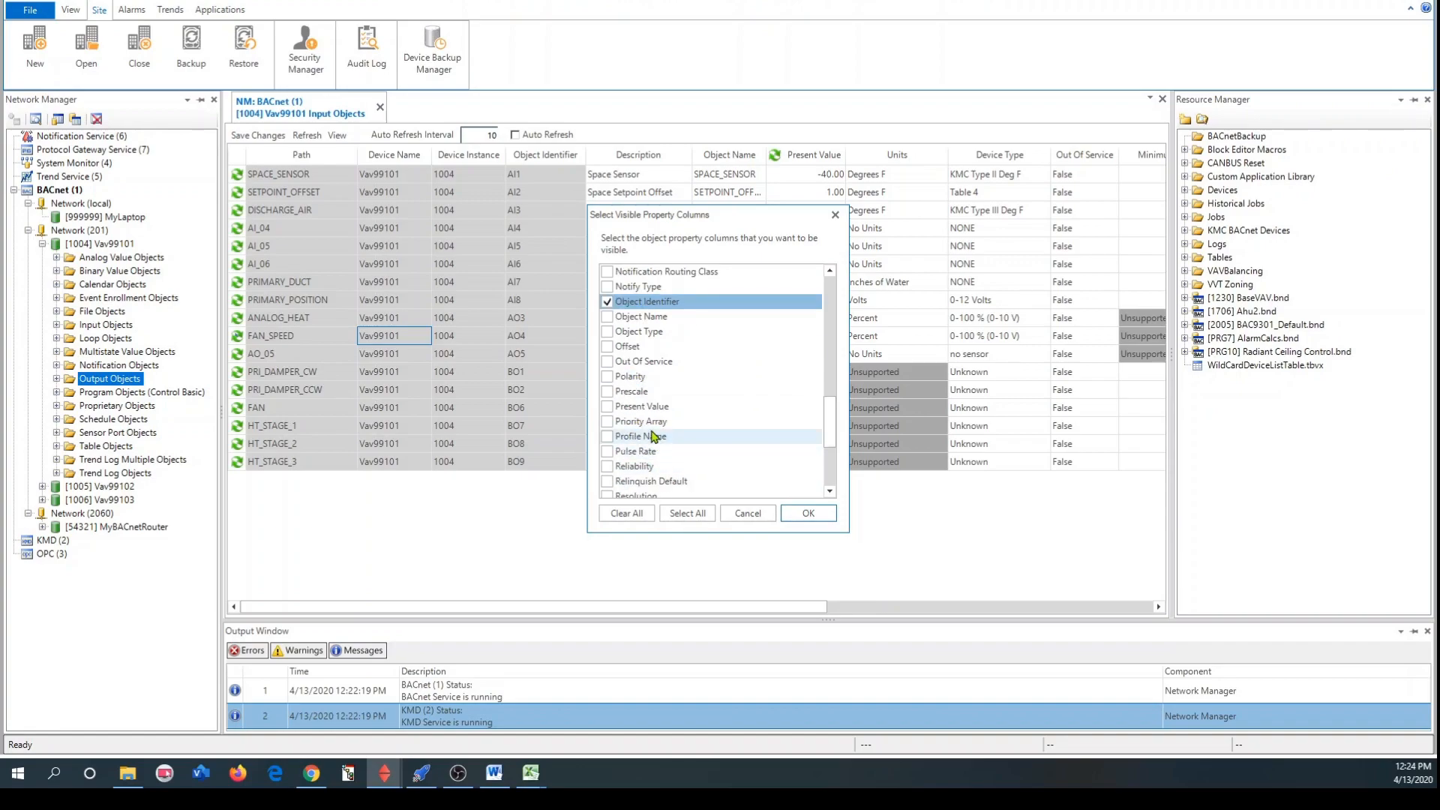
{"action": "left_click", "coordinate": [608, 422]}
{"action": "left_click", "coordinate": [607, 407]}
{"action": "left_click", "coordinate": [620, 483]}
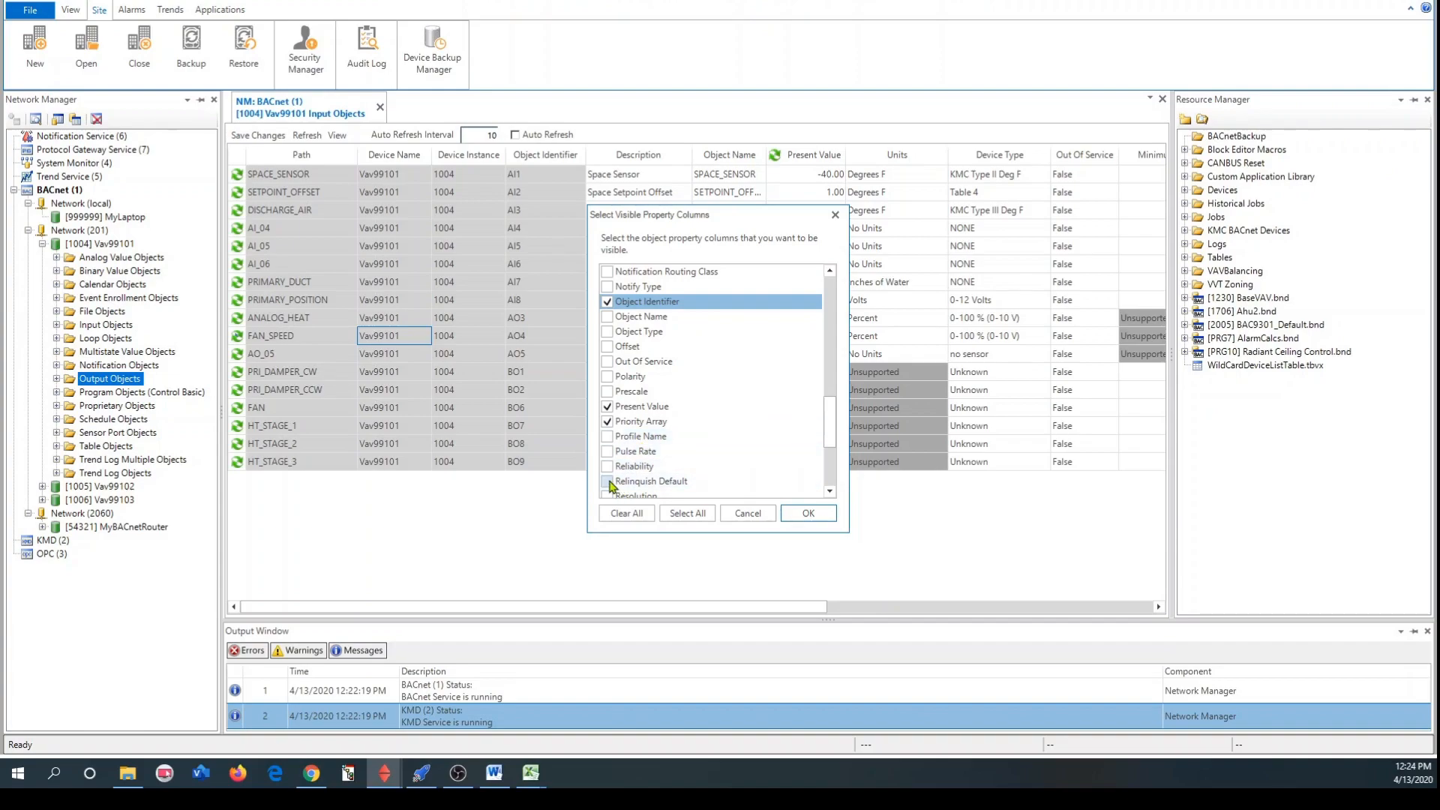
{"action": "left_click", "coordinate": [809, 513]}
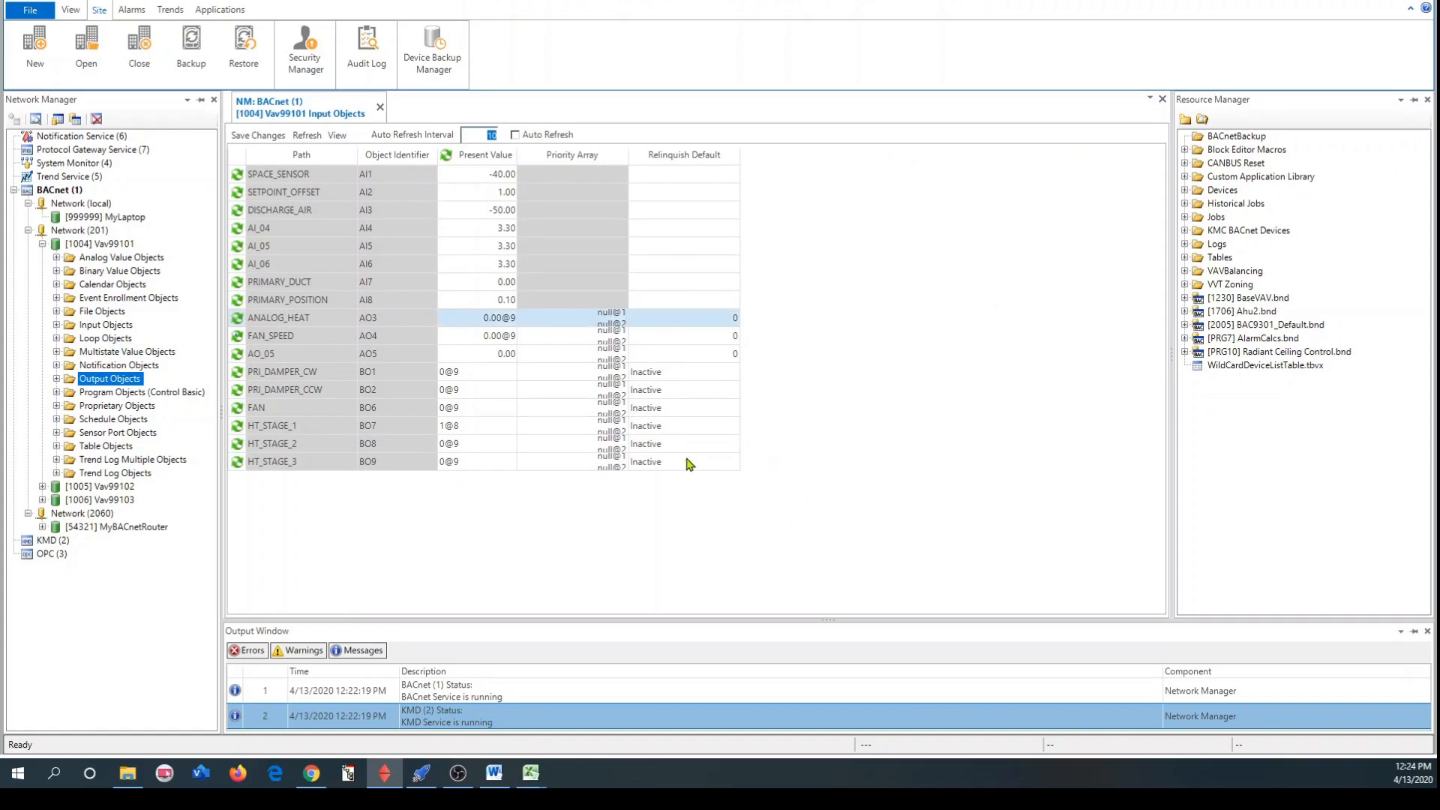
Step: Refresh the table to retrieve the current values of the input and output objects
{"action": "left_click", "coordinate": [583, 500]}
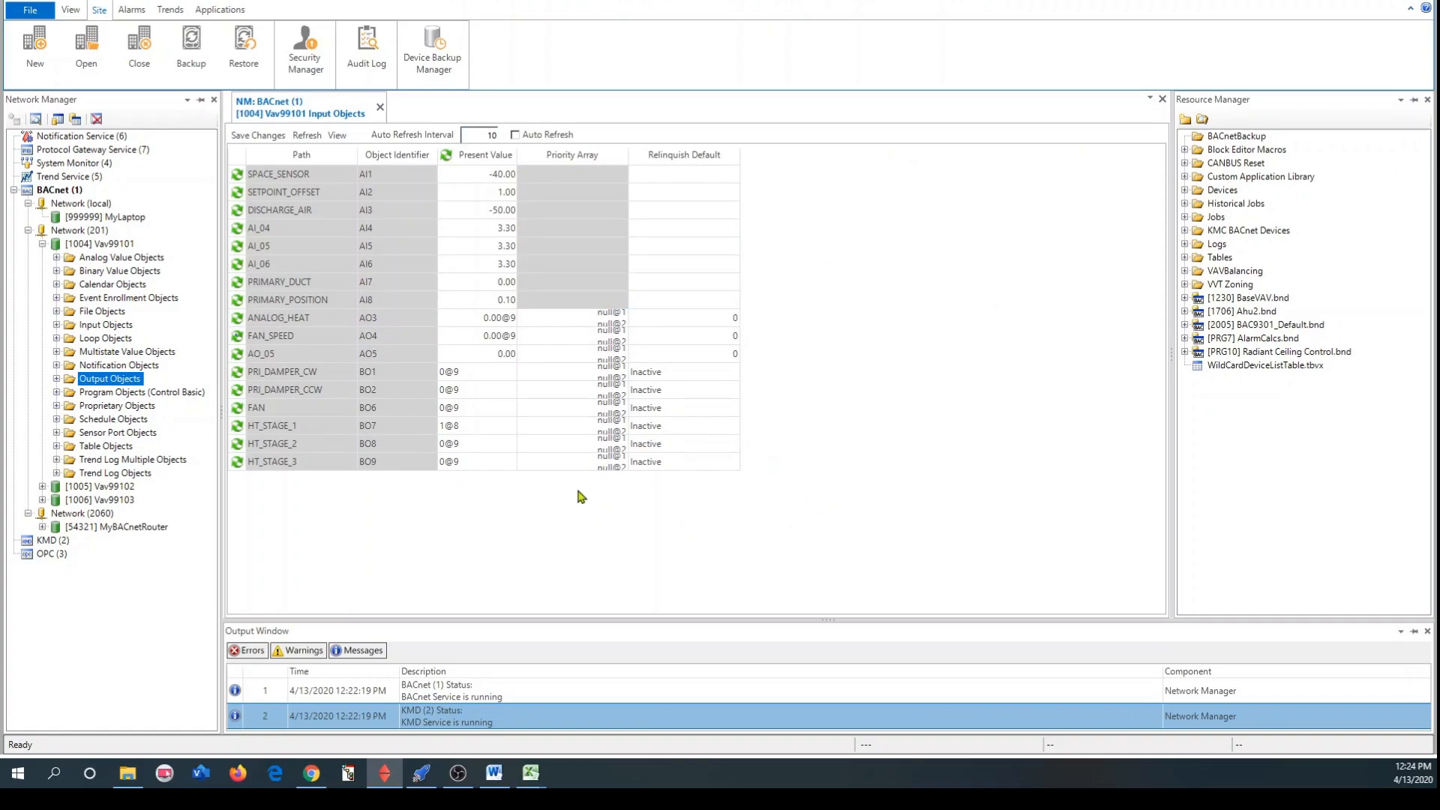
{"action": "left_click", "coordinate": [307, 136]}
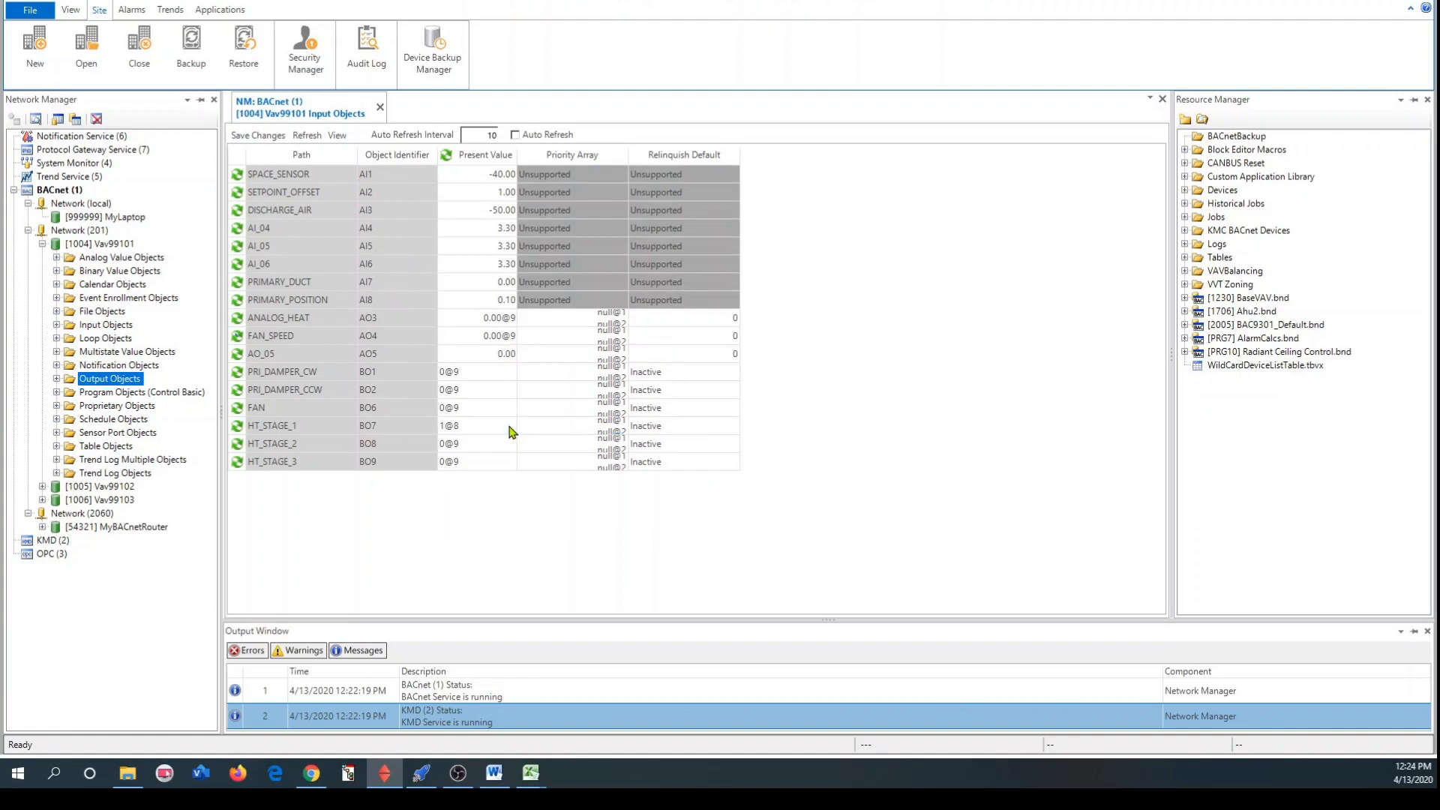
{"action": "left_click", "coordinate": [510, 175]}
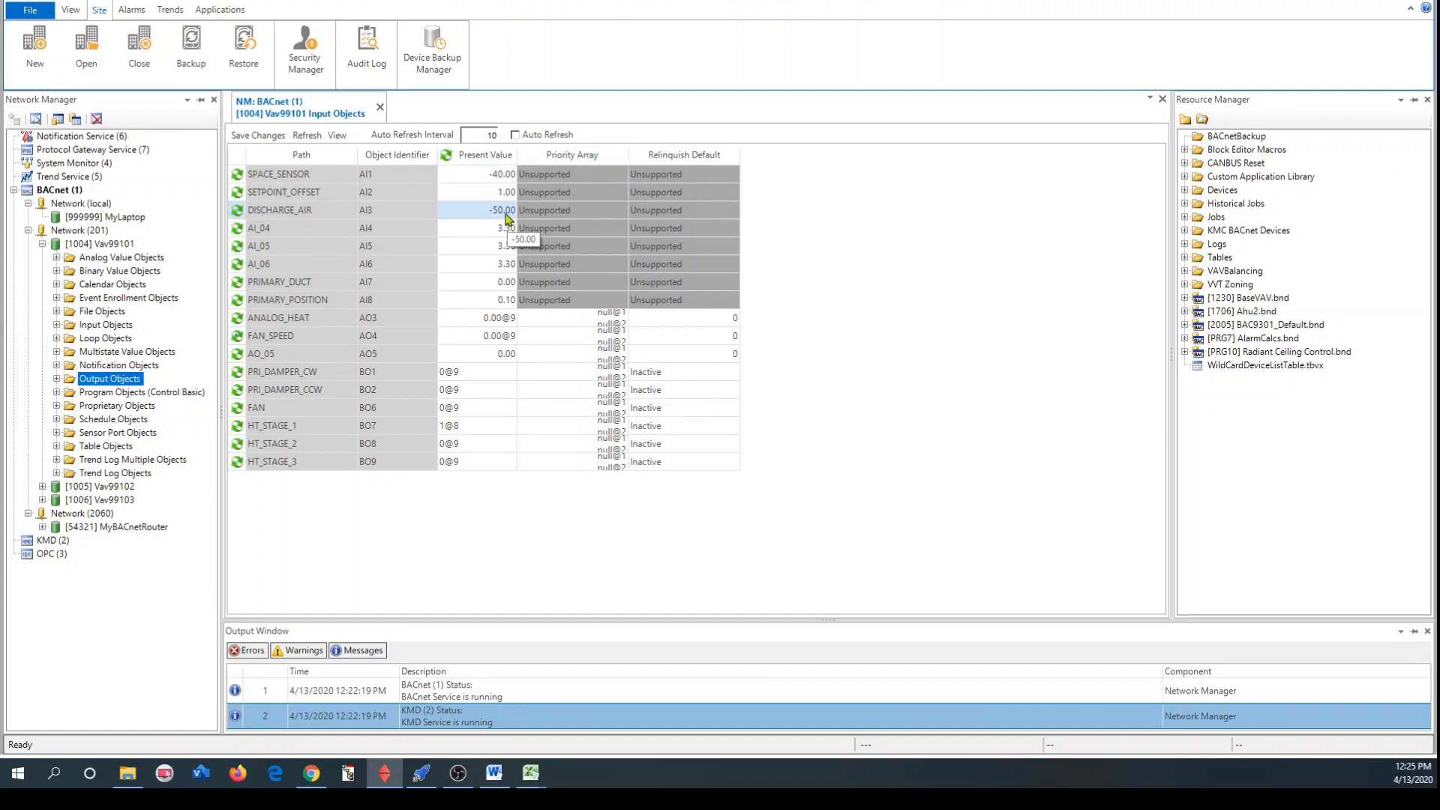
{"action": "left_click", "coordinate": [308, 140]}
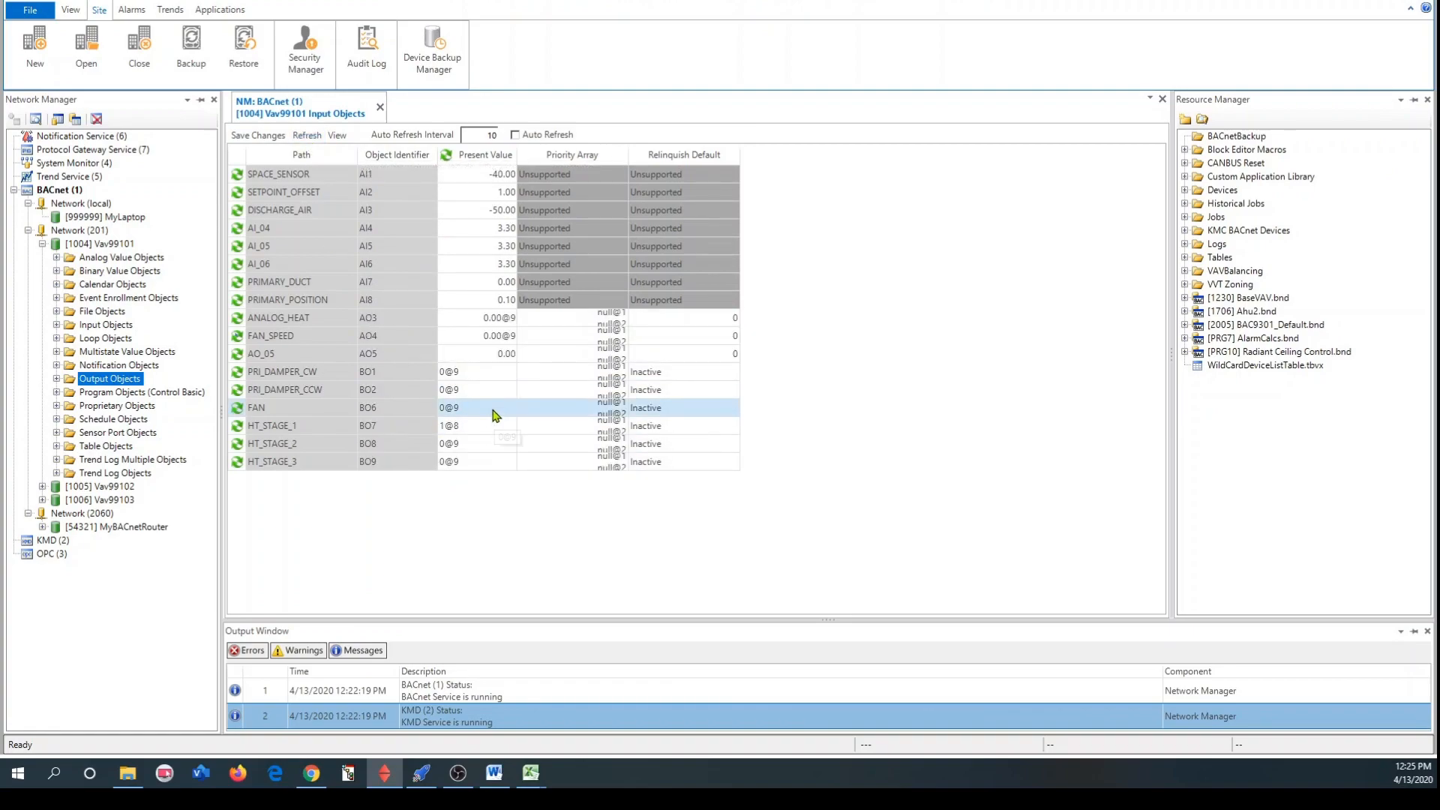
Step: Set the present value of the FAN output (BO6) to Active and save the change to the device
{"action": "double_click", "coordinate": [495, 412]}
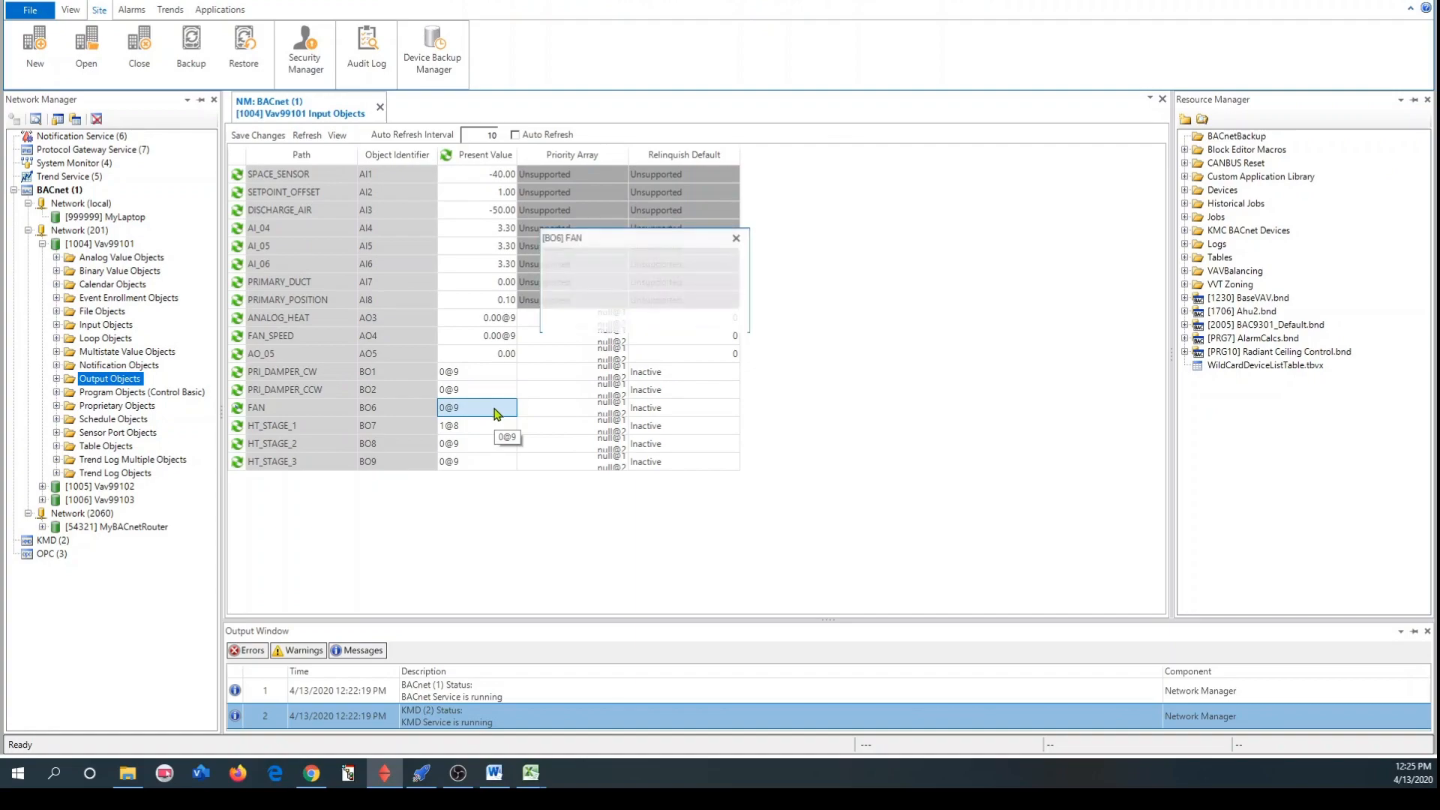
{"action": "left_click", "coordinate": [631, 279]}
{"action": "left_click", "coordinate": [611, 307]}
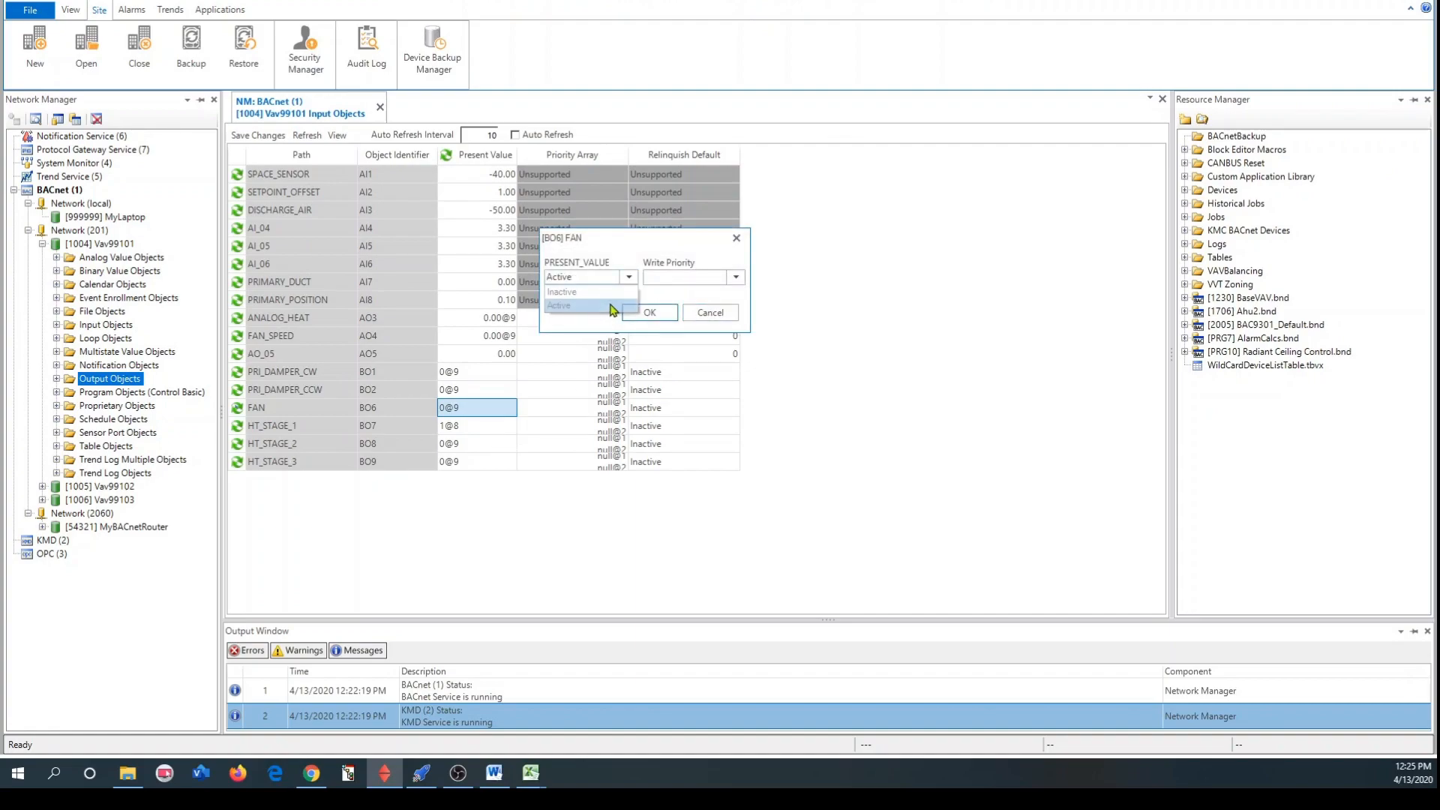
{"action": "left_click", "coordinate": [649, 313]}
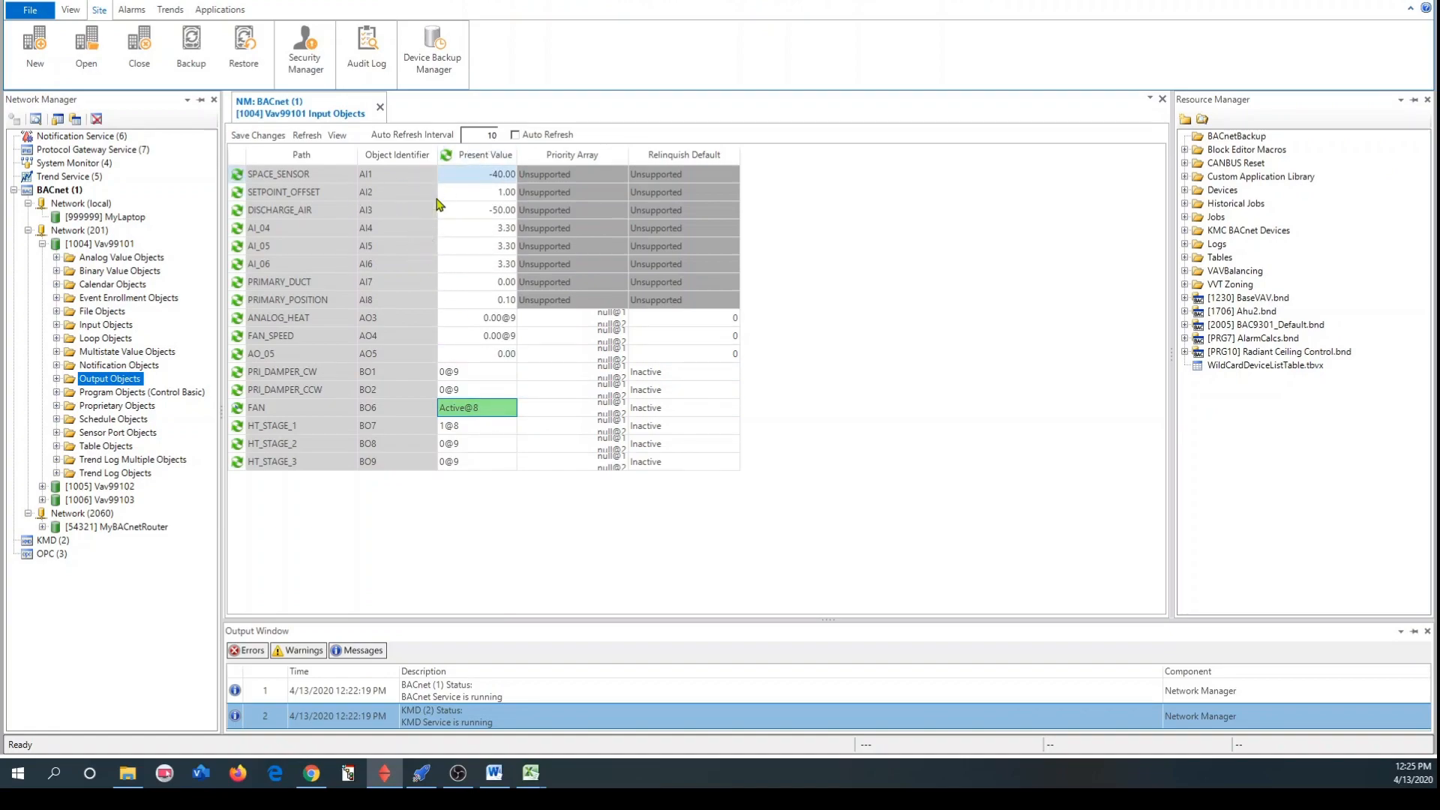
{"action": "left_click", "coordinate": [269, 137]}
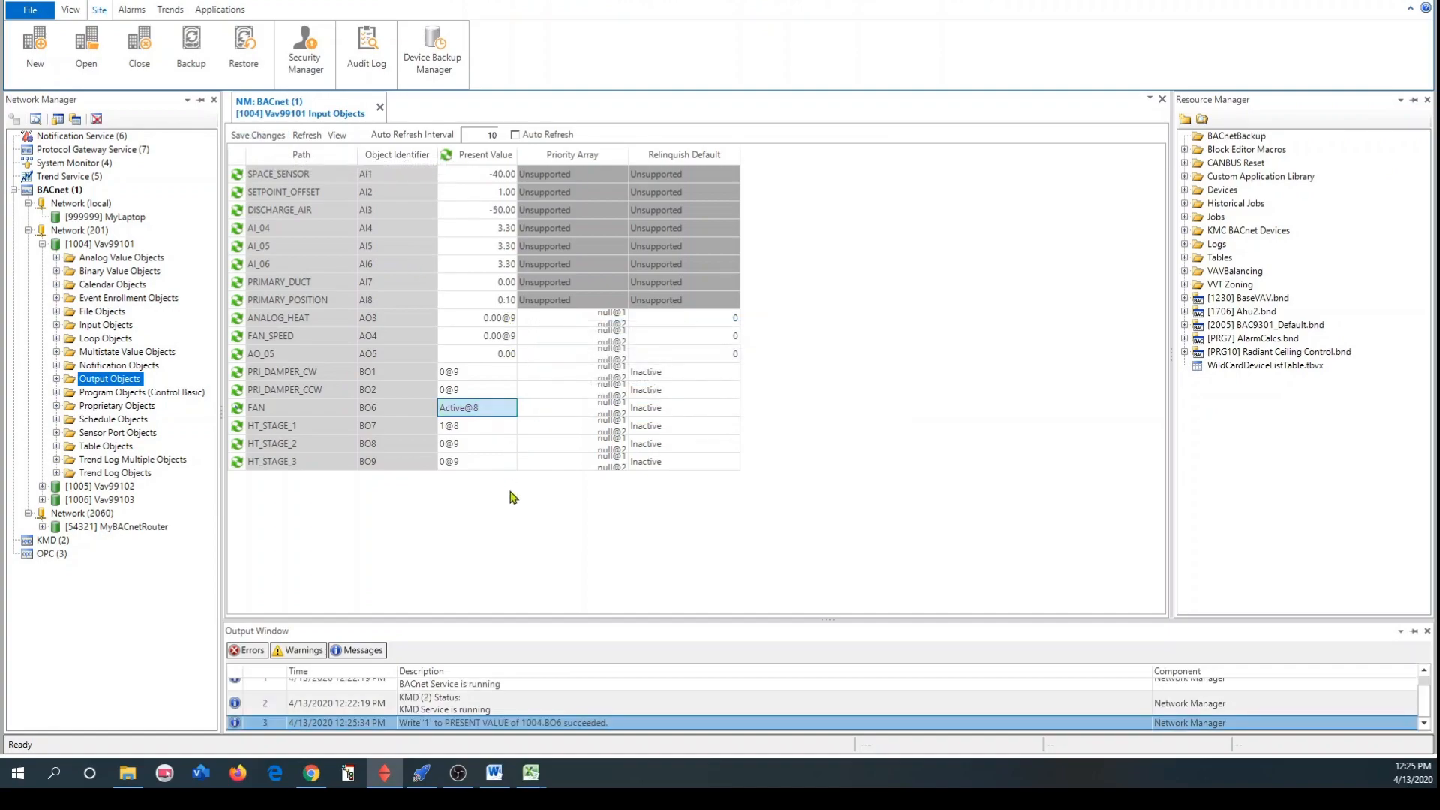
{"action": "left_click", "coordinate": [488, 427]}
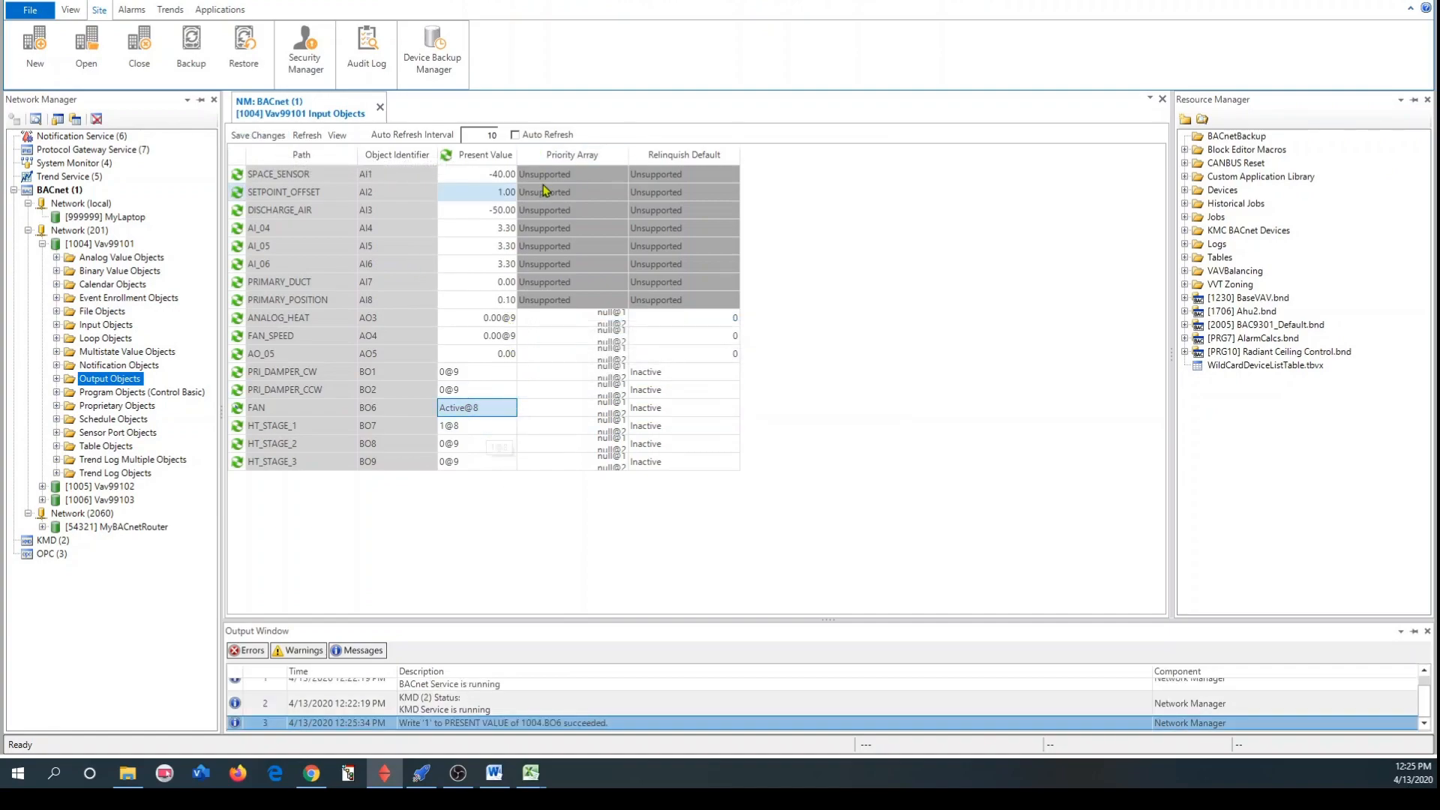
Step: Refresh the Vav99101 table's values and close the table without saving its changed layout
{"action": "left_click", "coordinate": [339, 136]}
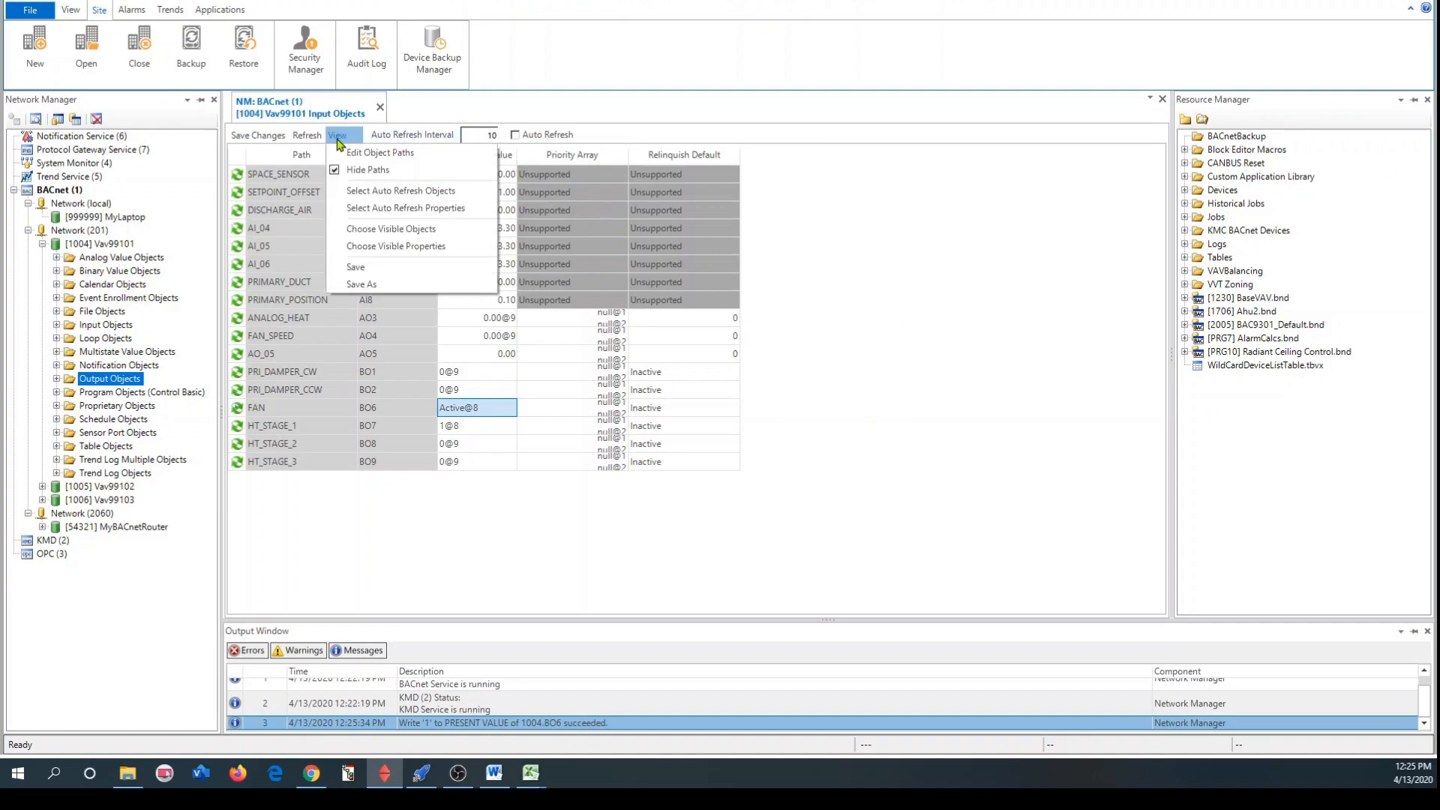
{"action": "left_click", "coordinate": [306, 138]}
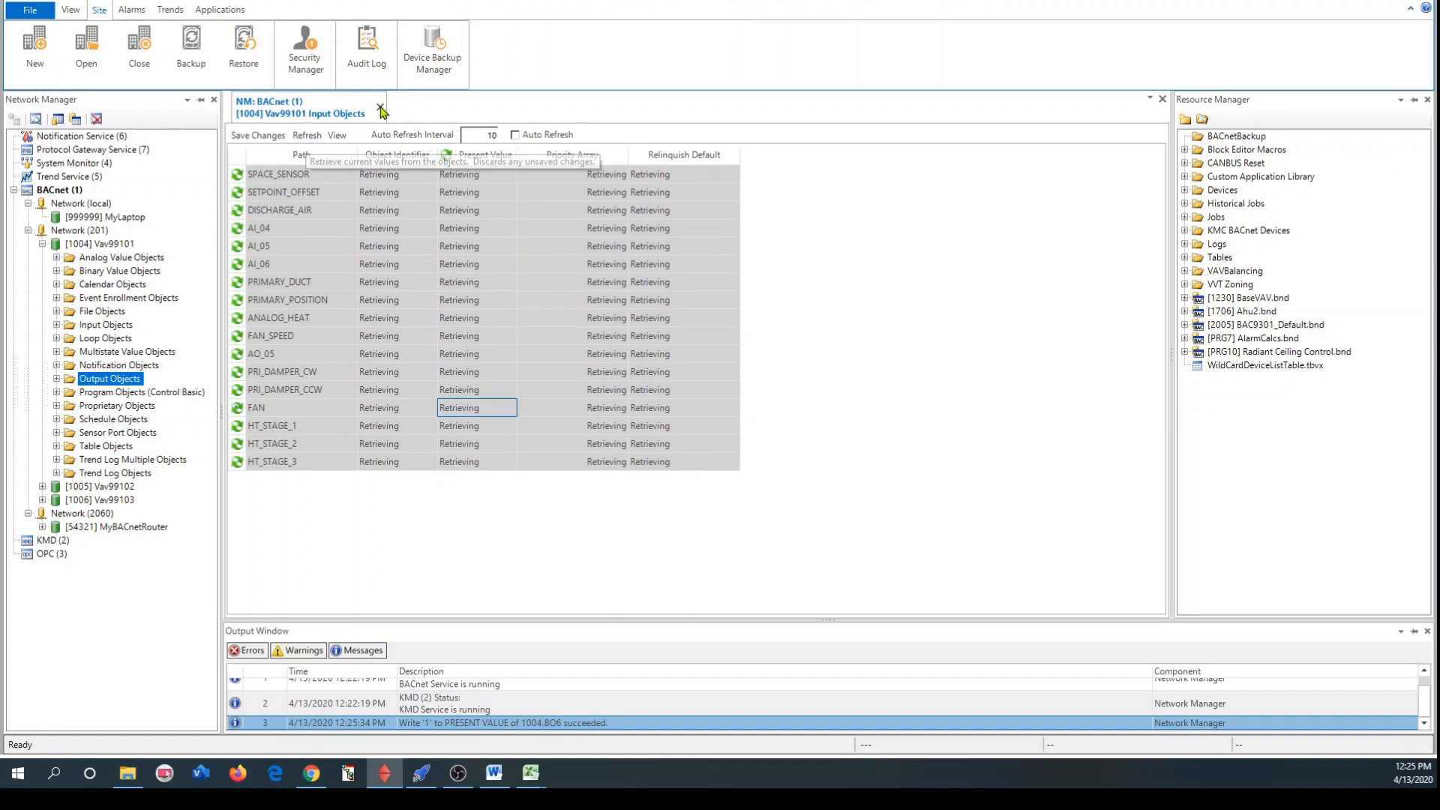
{"action": "left_click", "coordinate": [380, 108]}
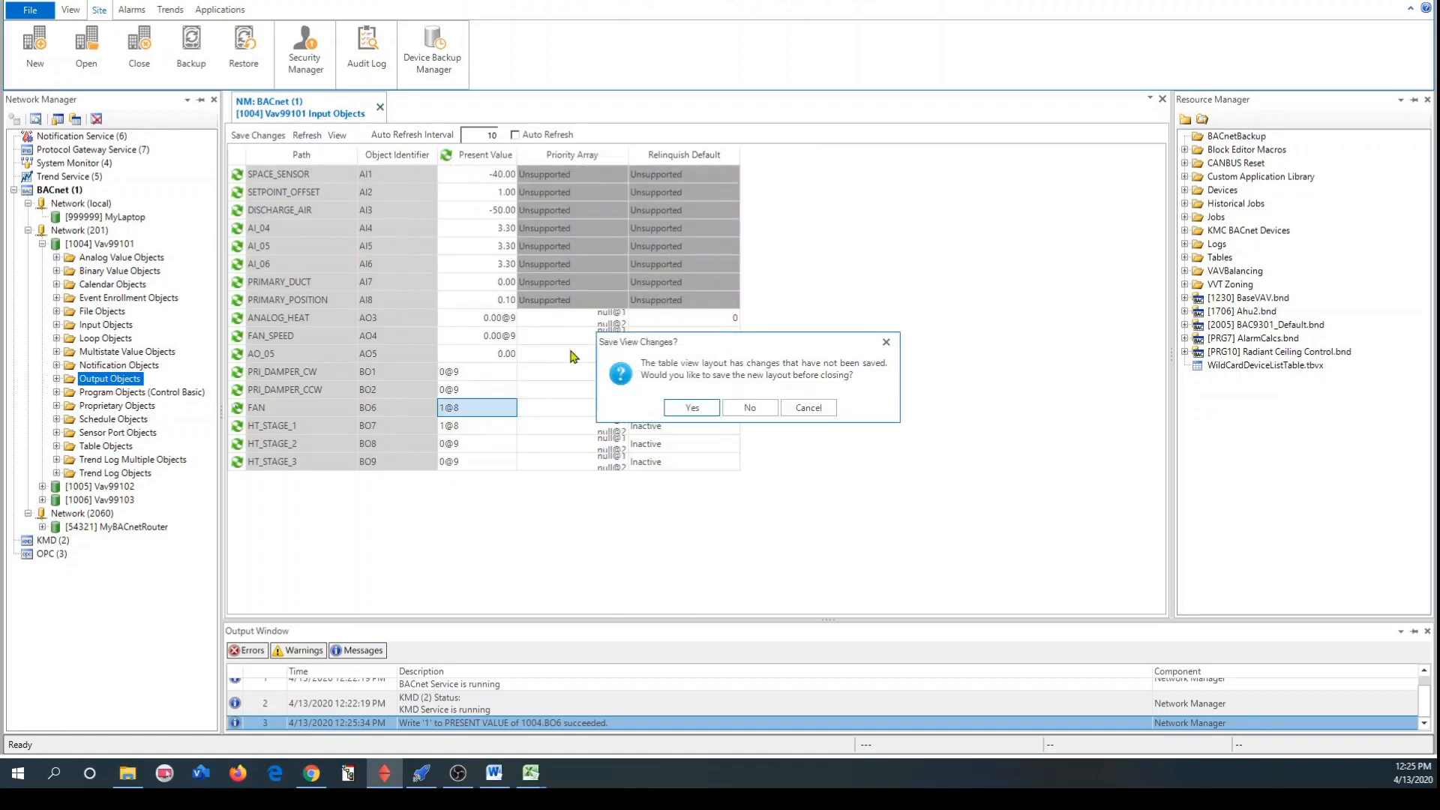
{"action": "left_click", "coordinate": [750, 409]}
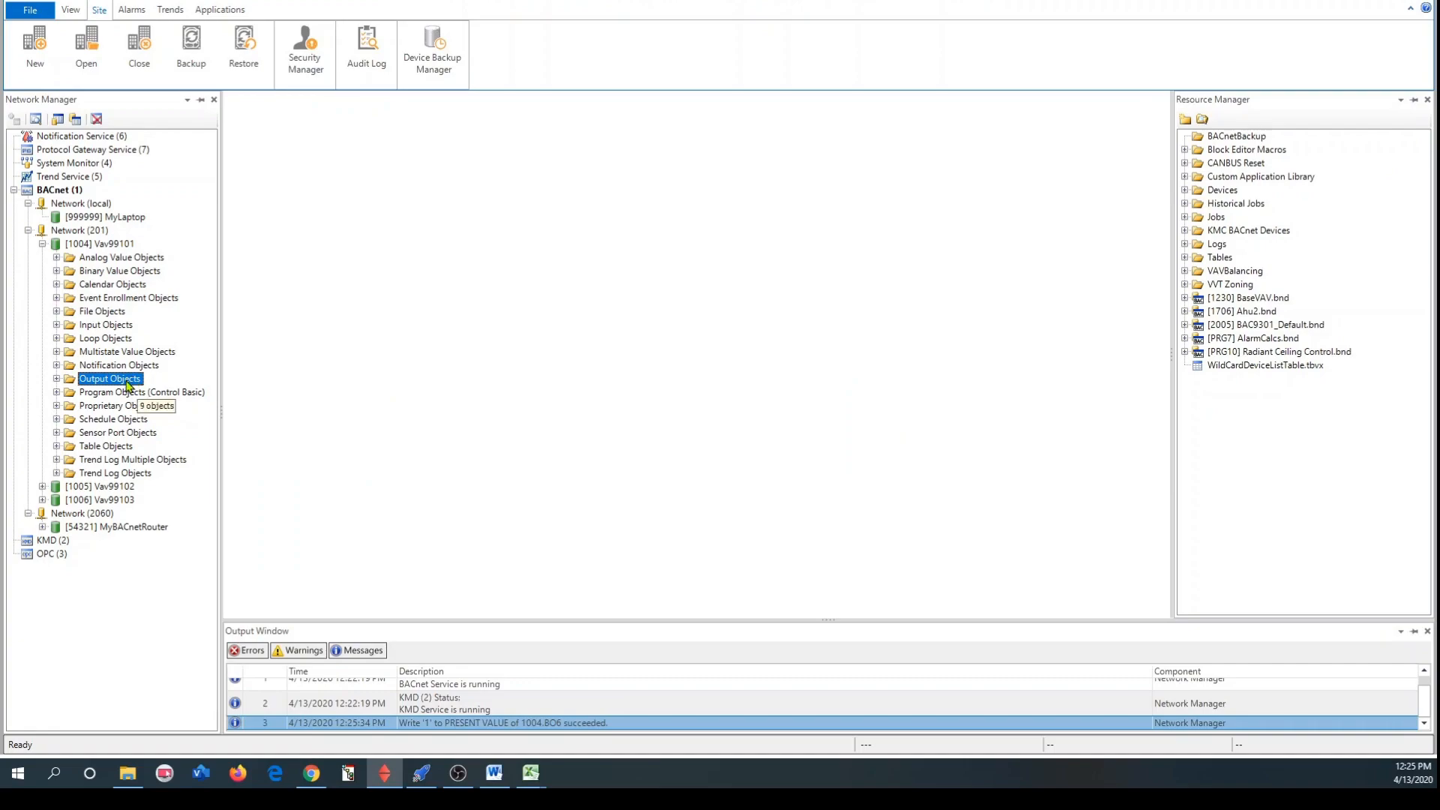
Step: Open the configuration tables for Vav99101's Input Objects and Output Objects
{"action": "left_click", "coordinate": [120, 330]}
{"action": "right_click", "coordinate": [120, 327]}
{"action": "left_click", "coordinate": [110, 406]}
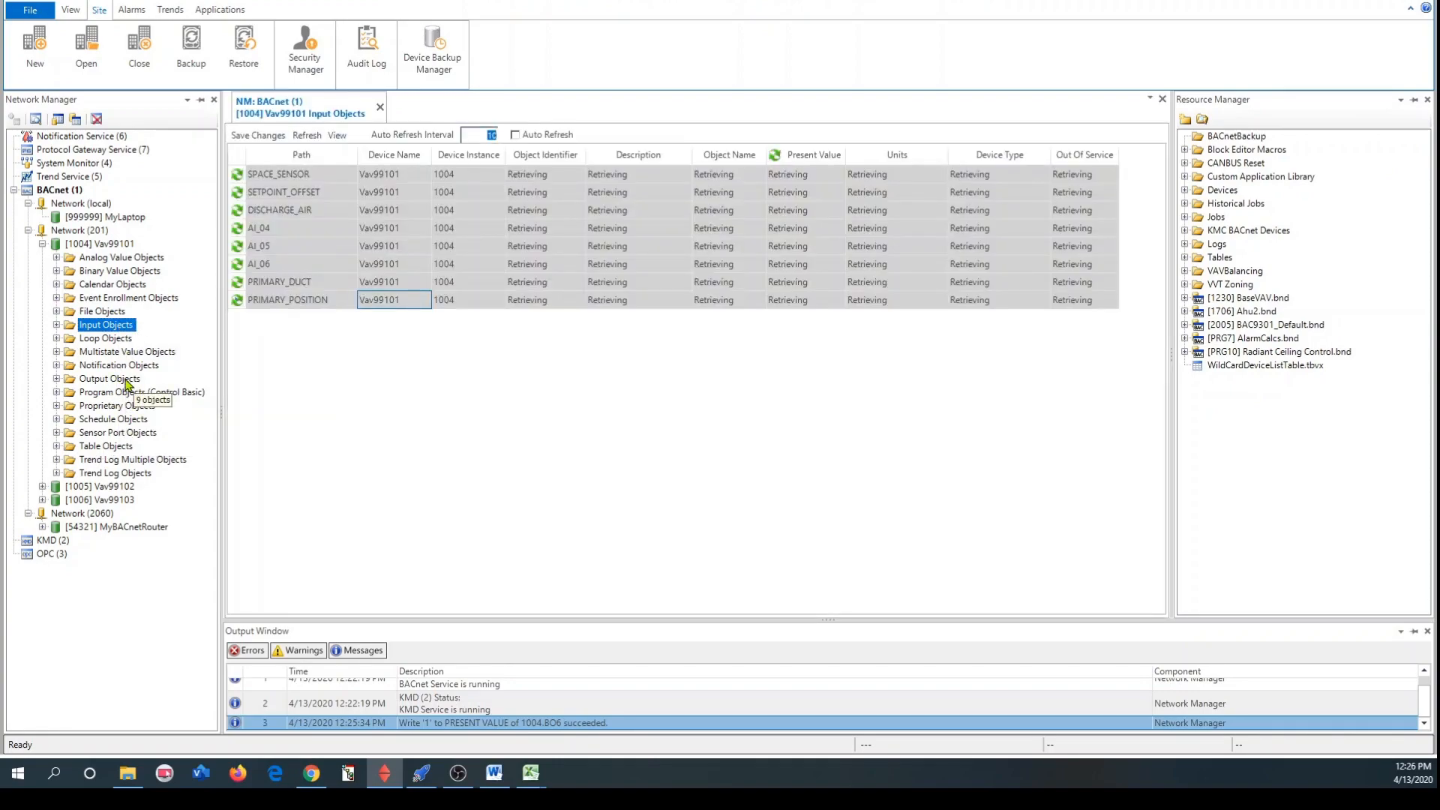
{"action": "left_click", "coordinate": [126, 381]}
{"action": "right_click", "coordinate": [129, 382]}
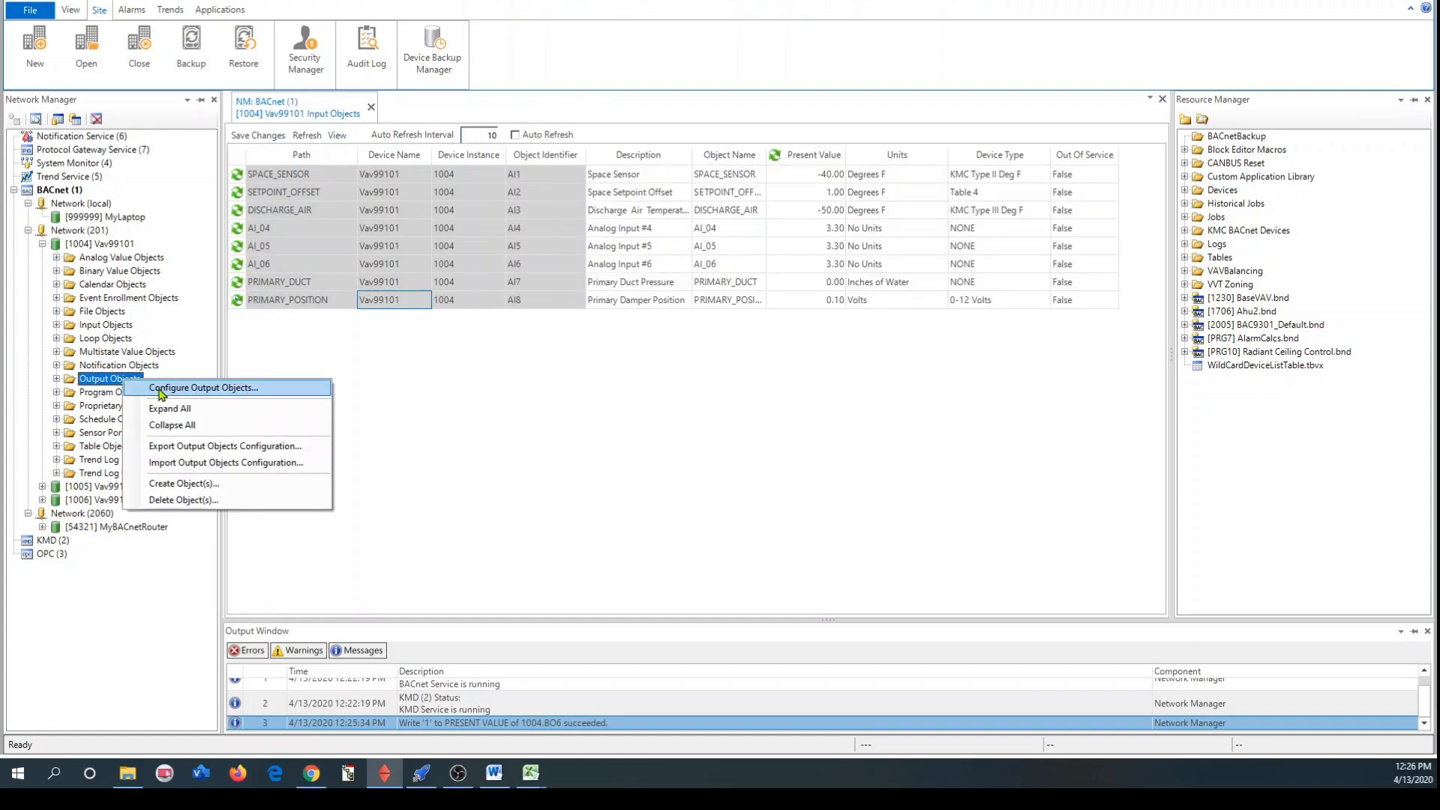
{"action": "left_click", "coordinate": [162, 392]}
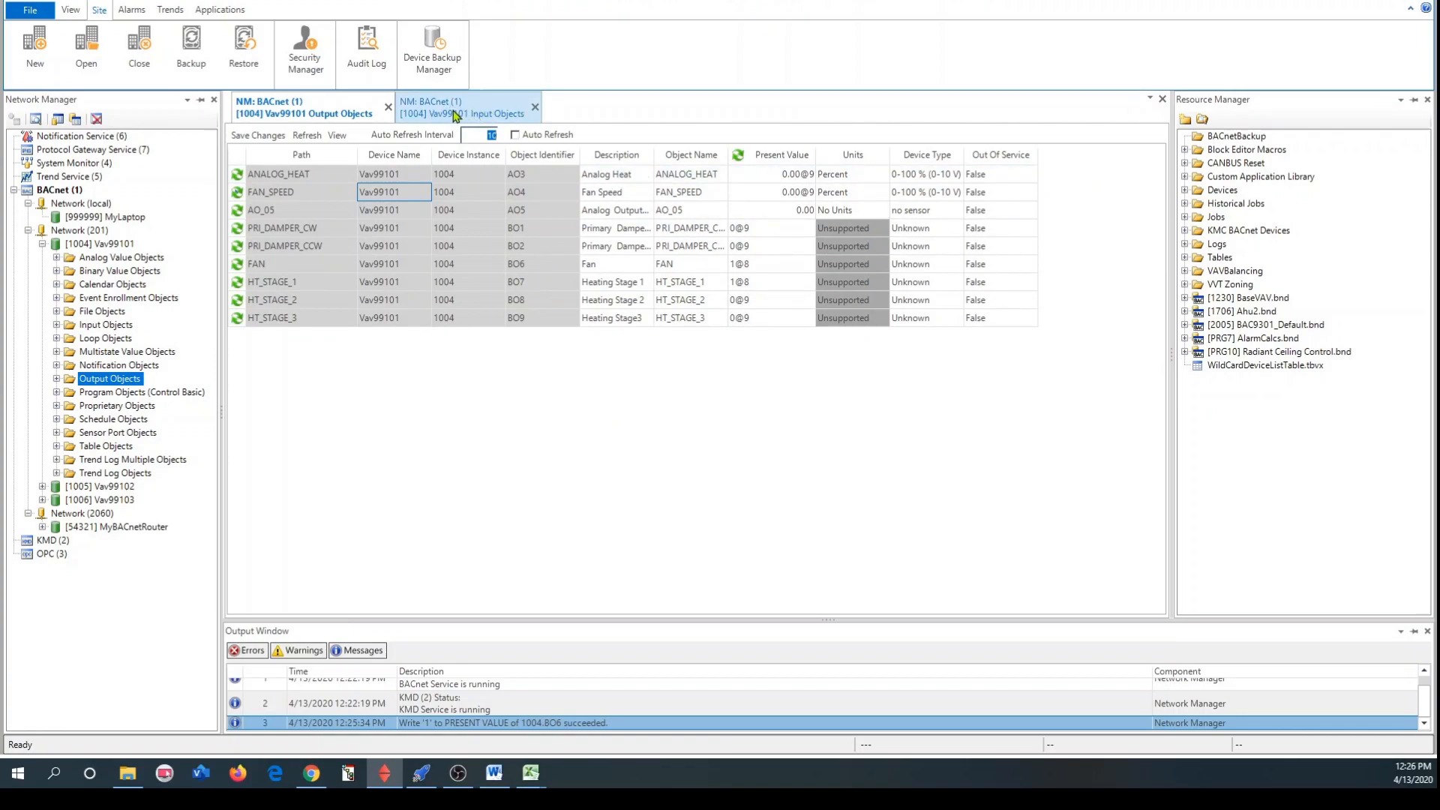
Step: Dock the Output Objects table to the right of the Input Objects table and make both about equally wide
{"action": "left_click", "coordinate": [345, 110]}
{"action": "left_click_drag", "start_coordinate": [345, 111], "coordinate": [732, 350]}
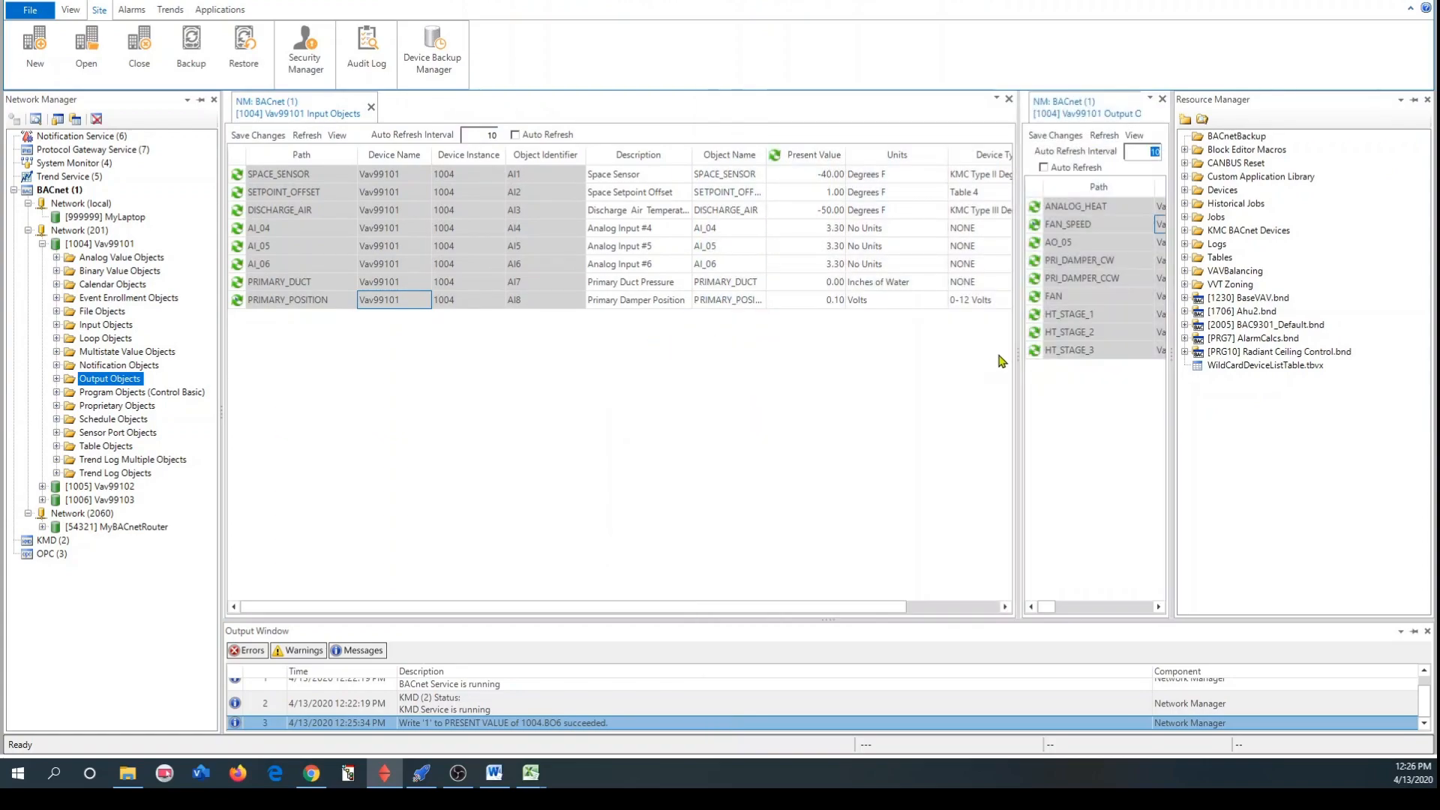
{"action": "left_click_drag", "start_coordinate": [1018, 355], "coordinate": [657, 377]}
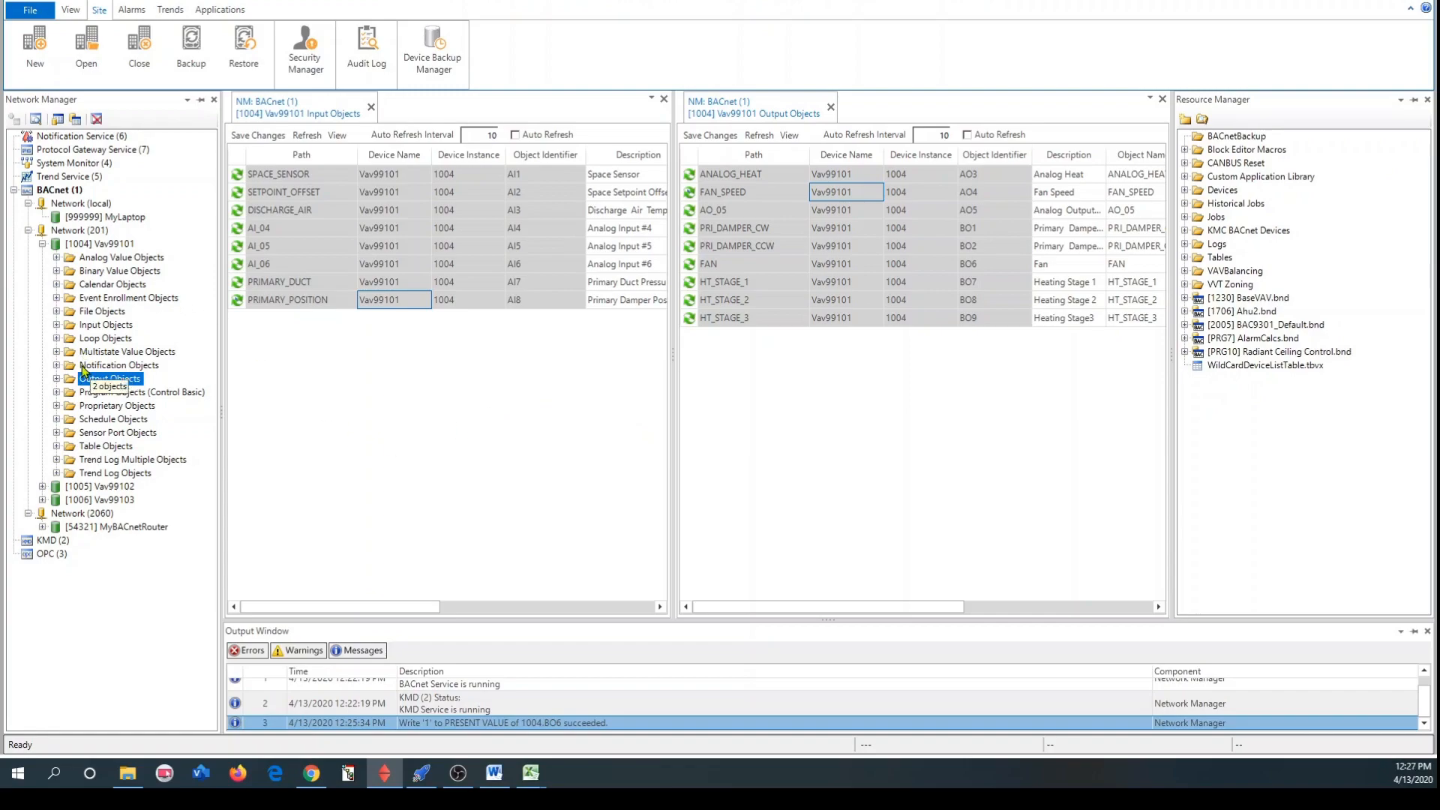
Step: Open the configuration table for Vav99101's Loop Objects and dock it below the Input Objects table
{"action": "right_click", "coordinate": [97, 341]}
{"action": "left_click", "coordinate": [159, 358]}
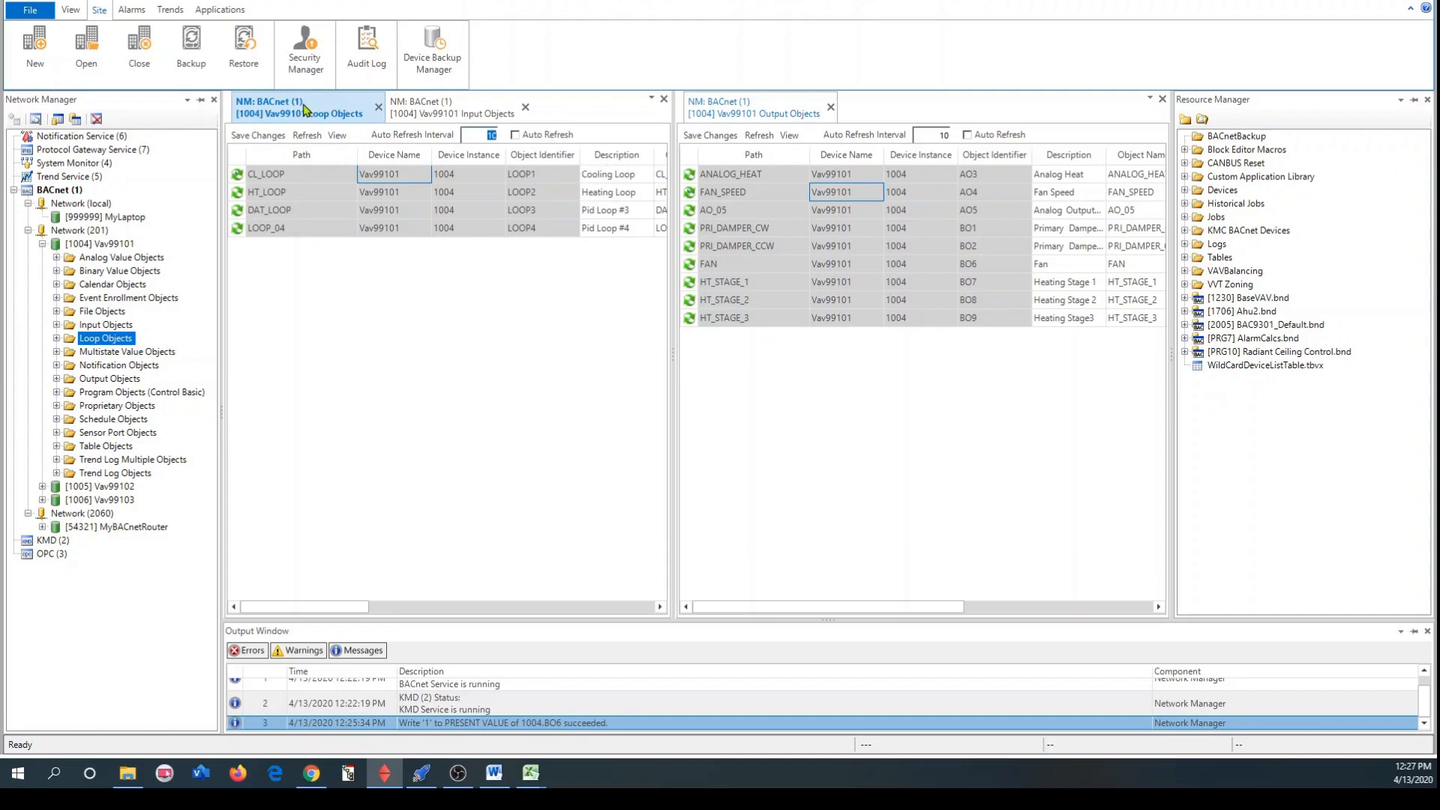
{"action": "left_click_drag", "start_coordinate": [304, 108], "coordinate": [455, 385]}
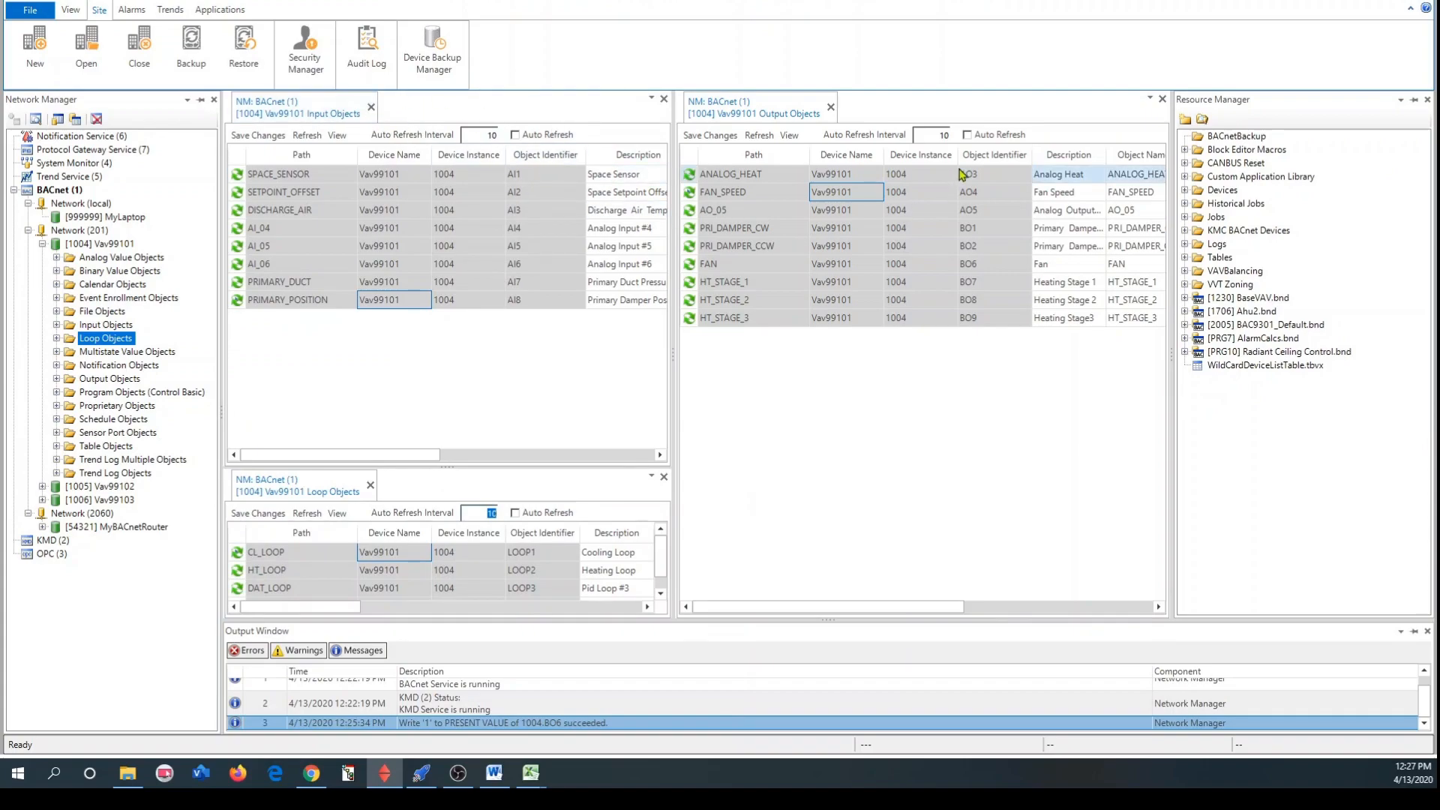
Step: Re-dock the Output Objects table beside the Input Objects table, above a full-width Loop Objects table, and even out the upper two widths
{"action": "left_click", "coordinate": [783, 111]}
{"action": "left_click_drag", "start_coordinate": [783, 110], "coordinate": [823, 342]}
{"action": "left_click_drag", "start_coordinate": [971, 358], "coordinate": [738, 270]}
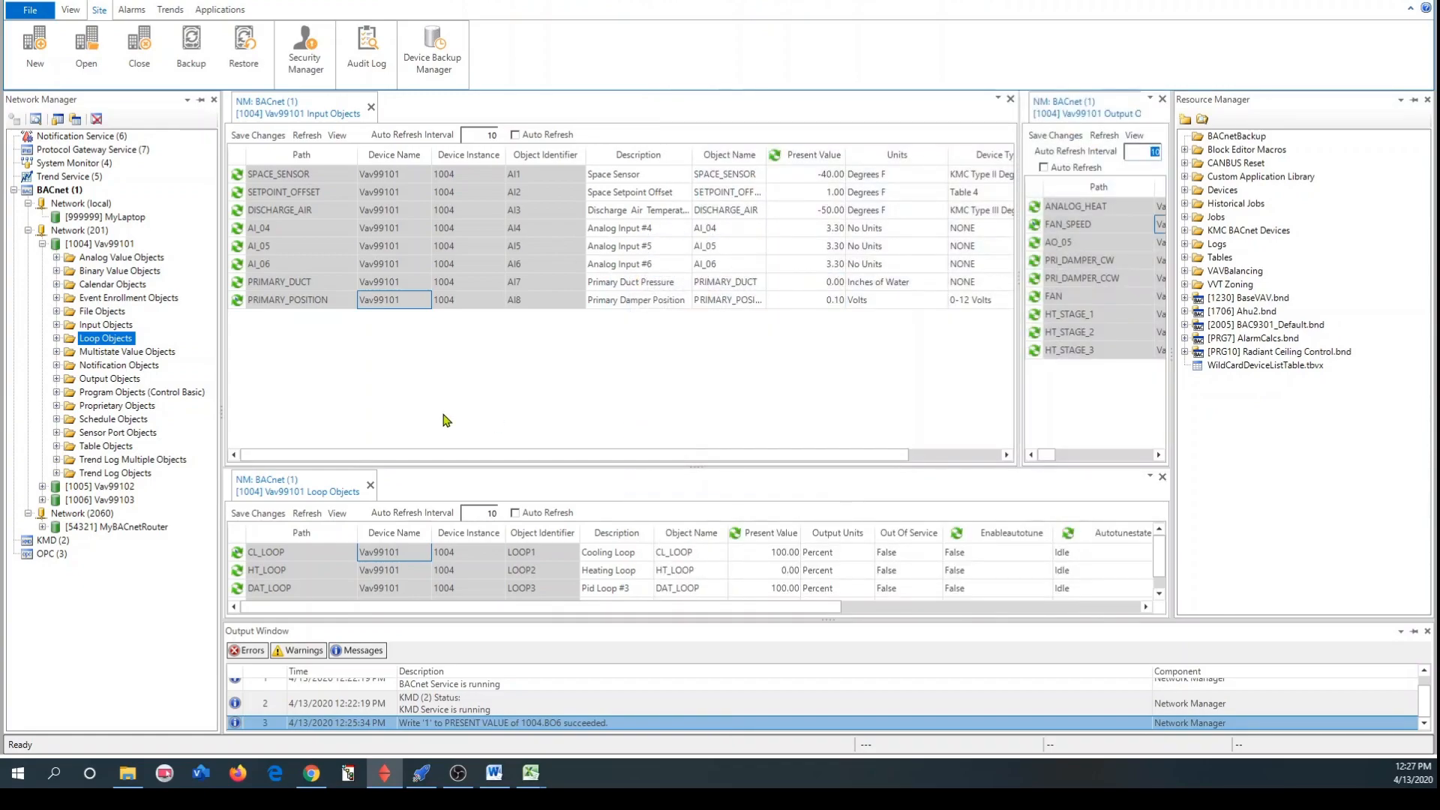
{"action": "left_click_drag", "start_coordinate": [1019, 278], "coordinate": [698, 280]}
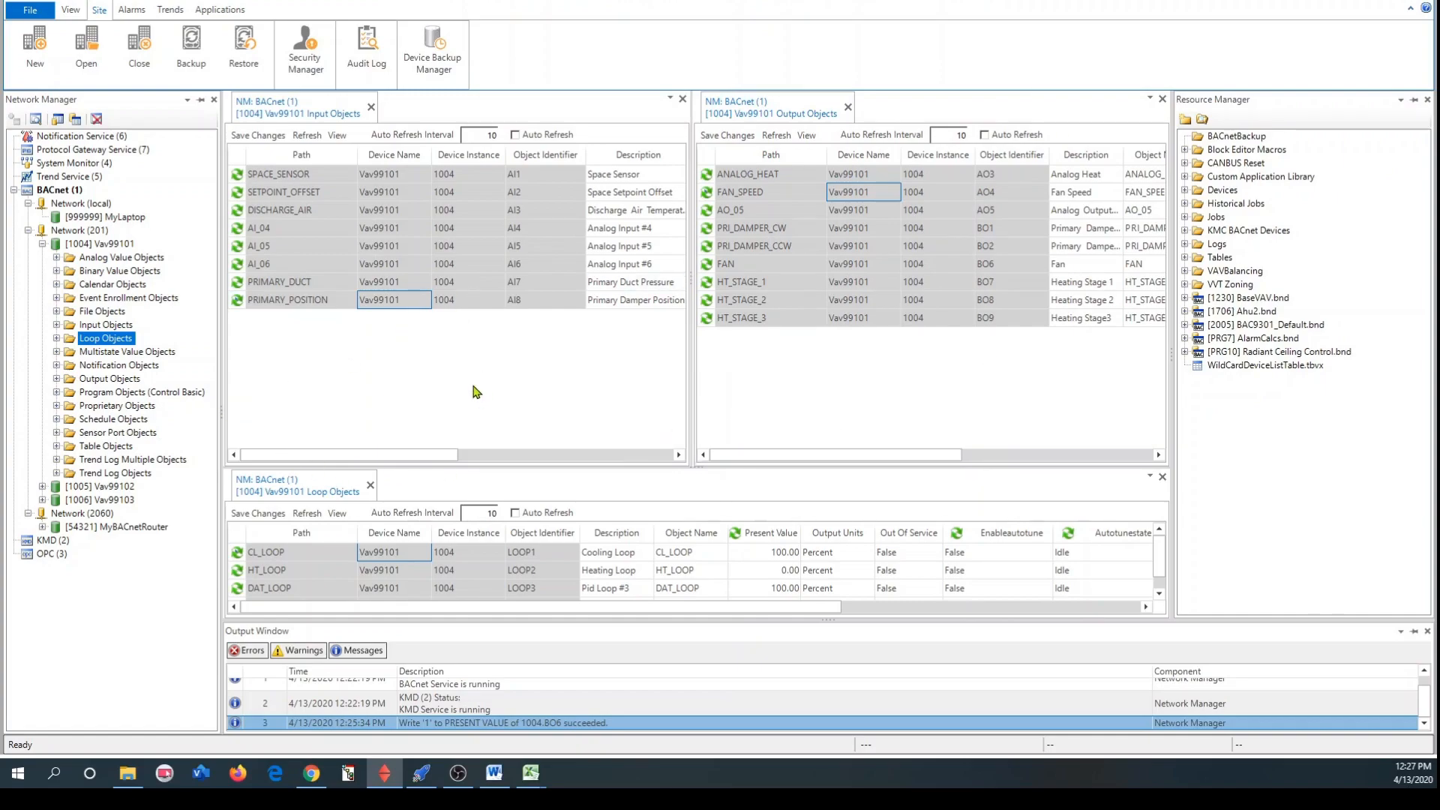
{"action": "left_click", "coordinate": [319, 111]}
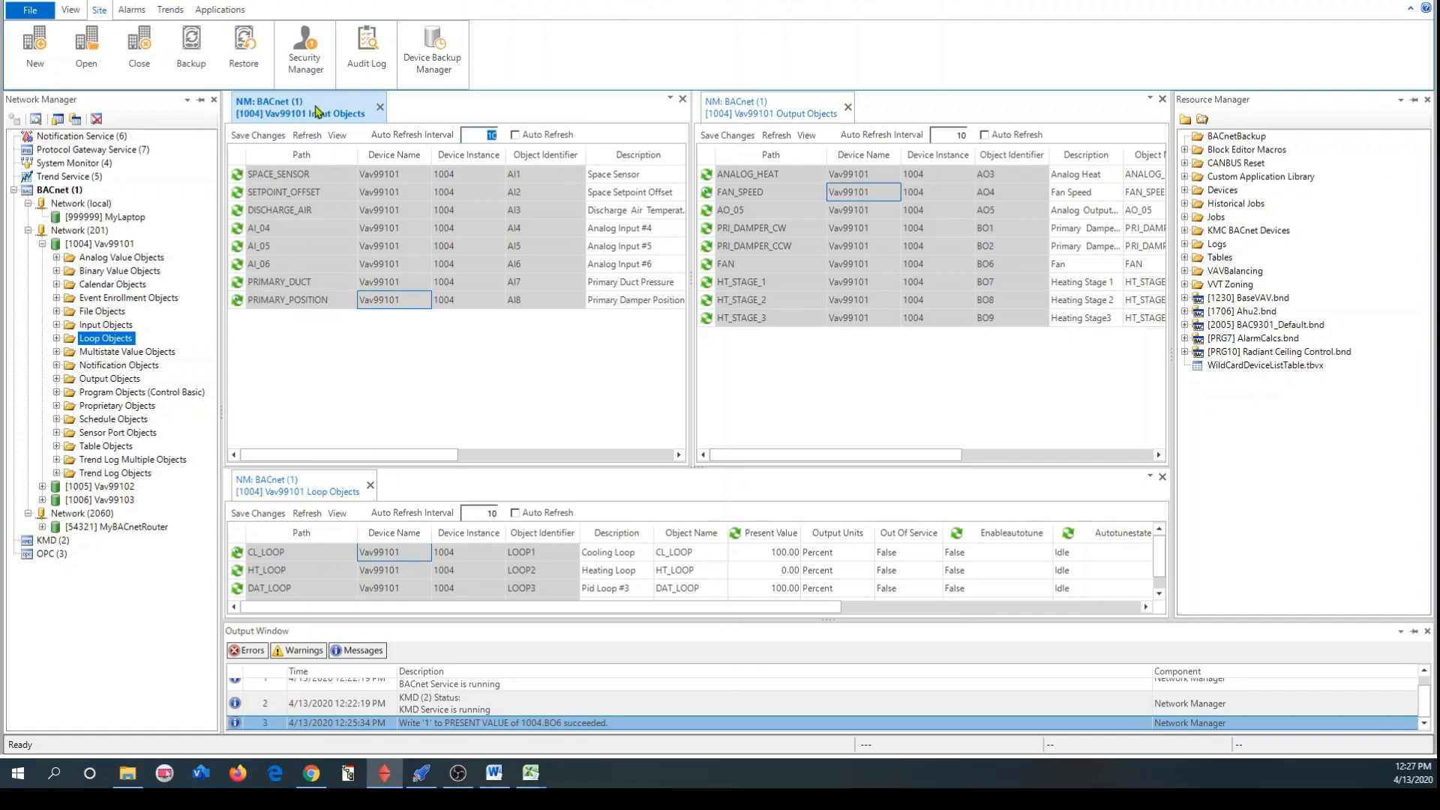
{"action": "left_click", "coordinate": [319, 112]}
{"action": "right_click", "coordinate": [324, 112]}
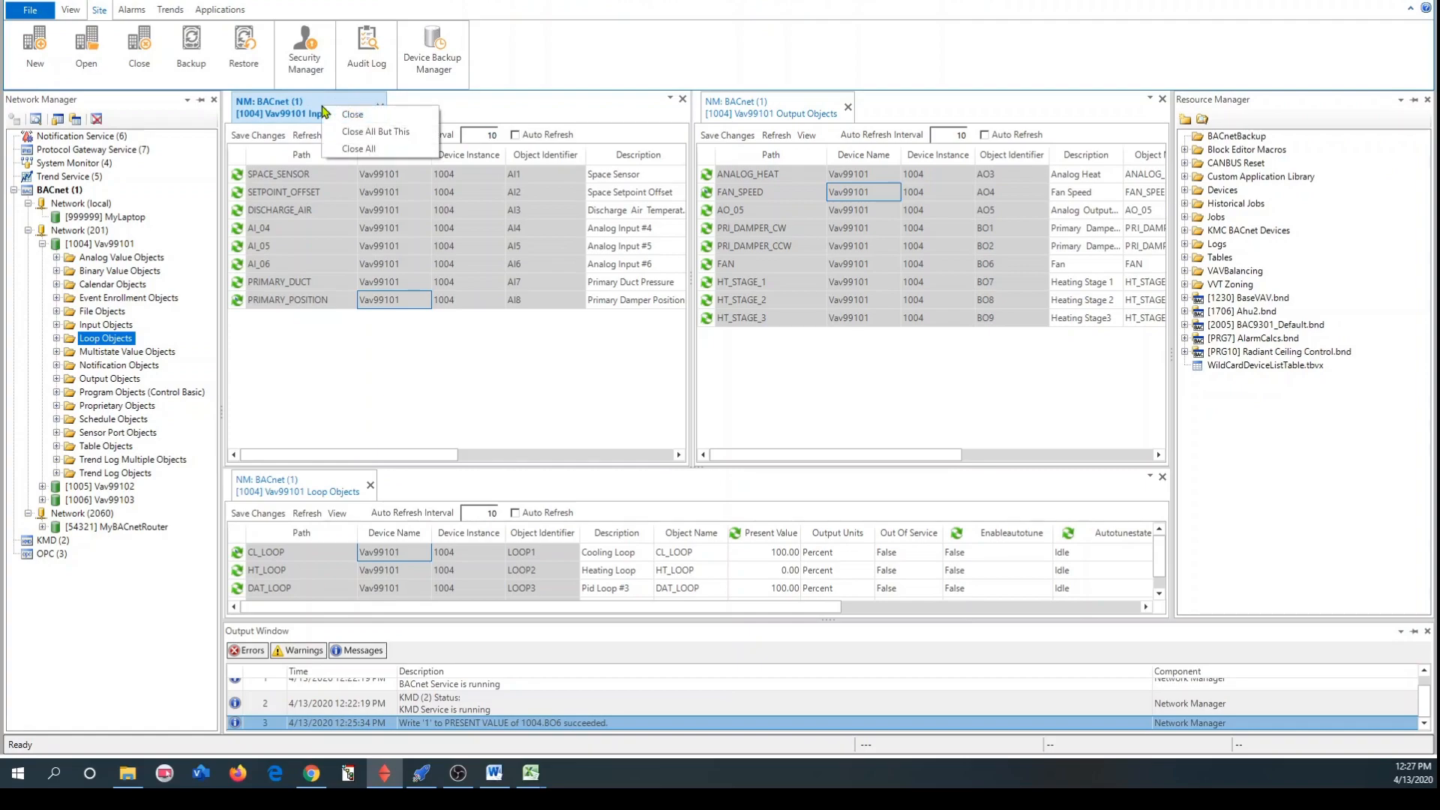
{"action": "left_click", "coordinate": [304, 110]}
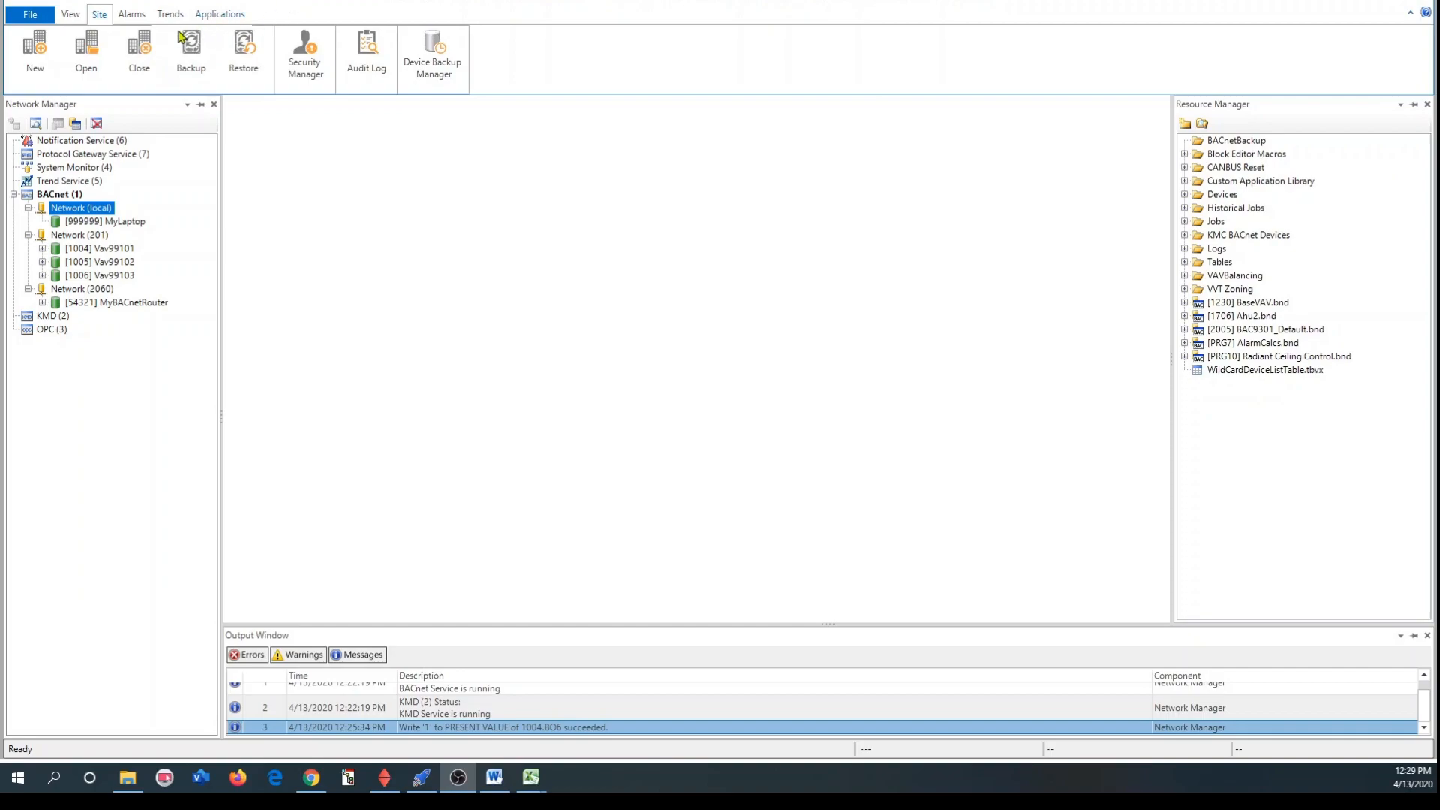
Step: Create a new empty table view and turn off Hide Paths for it
{"action": "left_click", "coordinate": [69, 15]}
{"action": "left_click", "coordinate": [293, 51]}
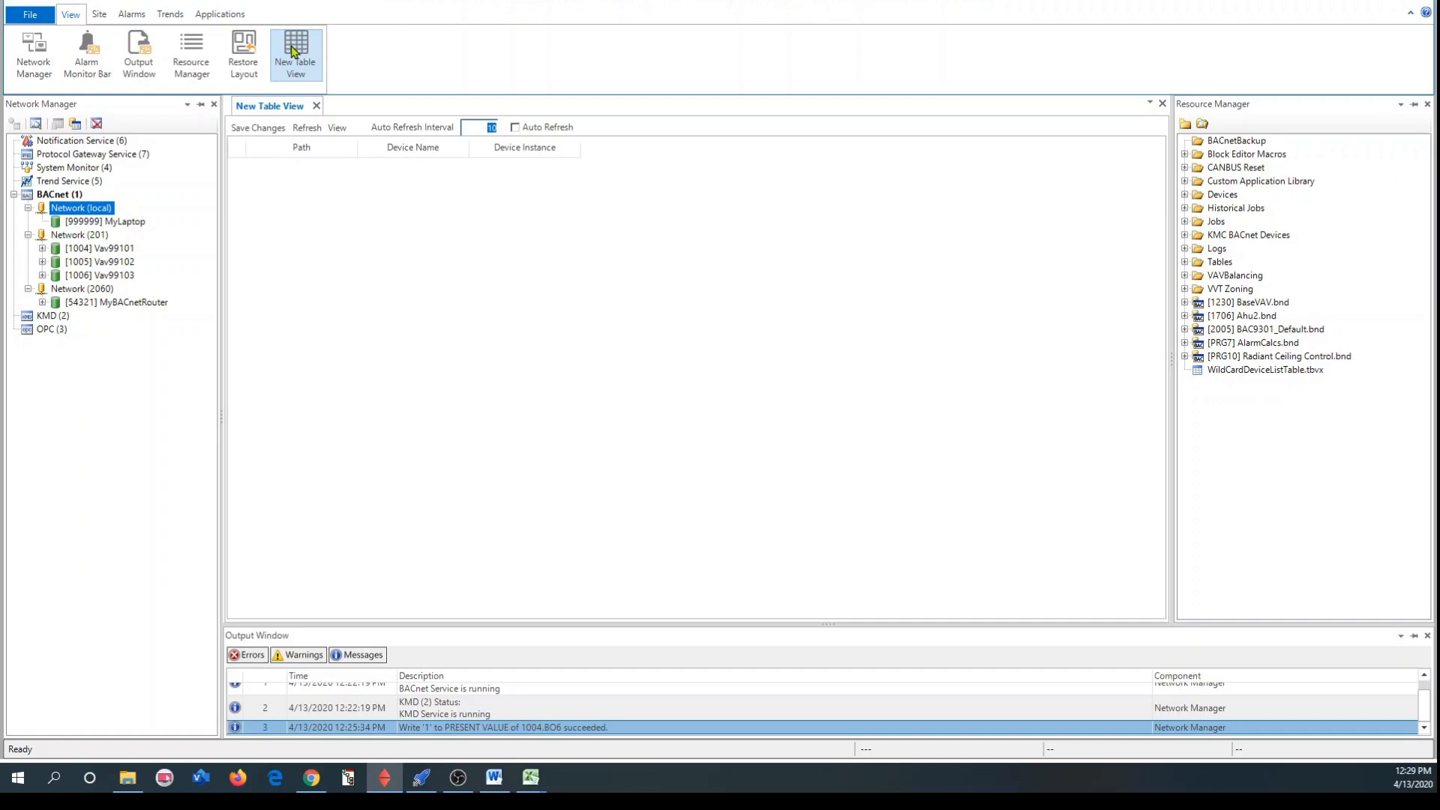
{"action": "left_click", "coordinate": [339, 128]}
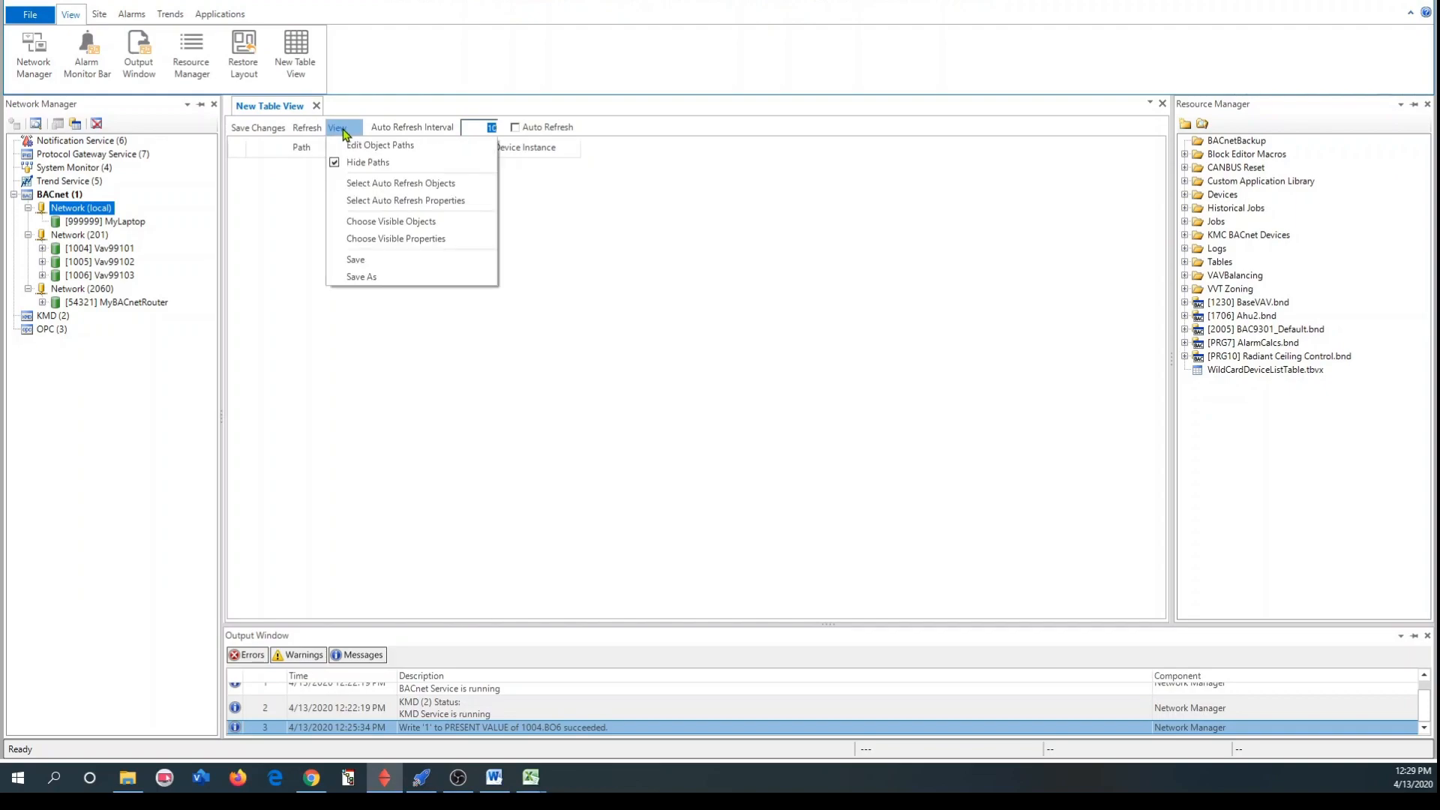
{"action": "left_click", "coordinate": [361, 165]}
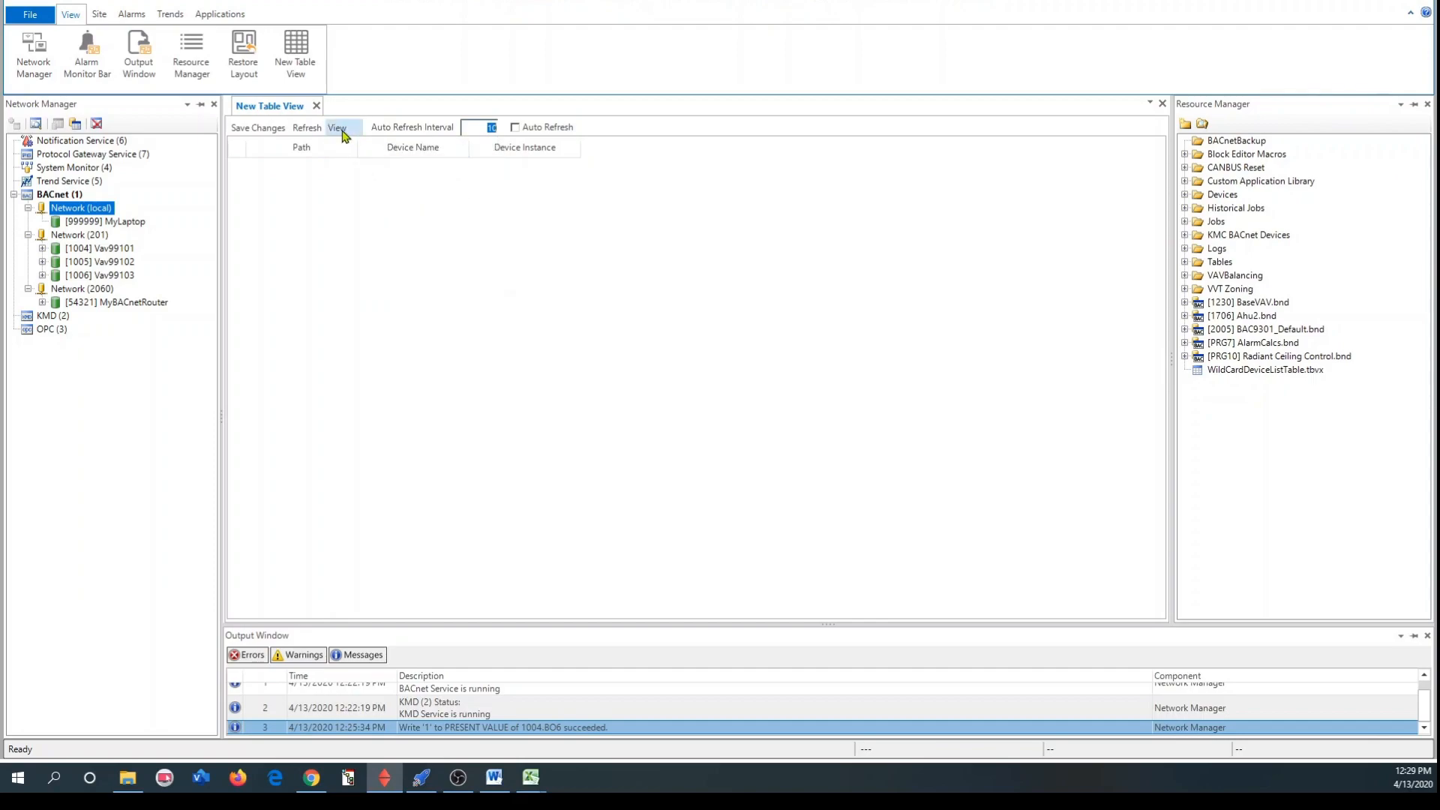
Step: Start adding an object path to the new table, building it from the suggestions up to NM\BACnet\Vav99103
{"action": "left_click", "coordinate": [342, 131]}
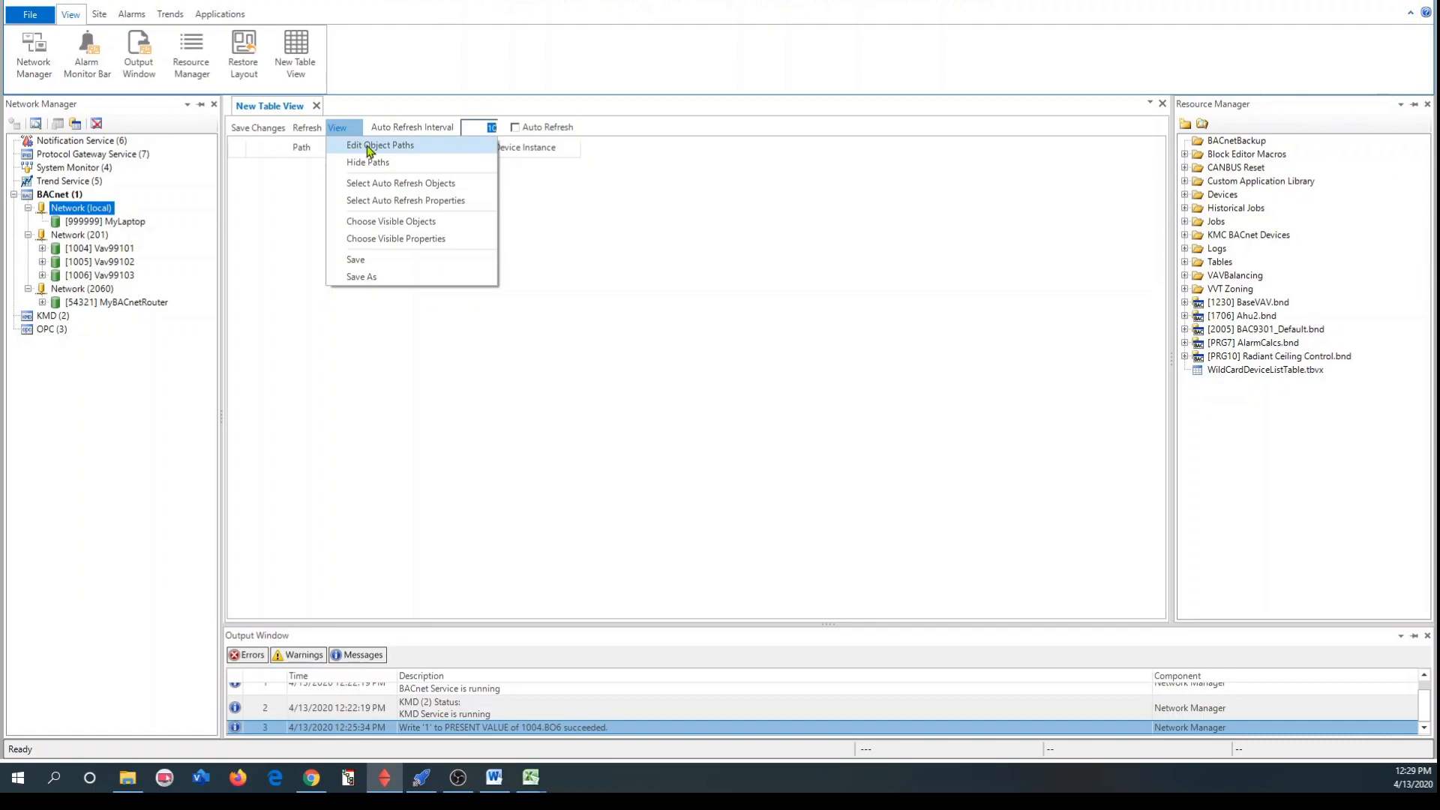
{"action": "left_click", "coordinate": [367, 148]}
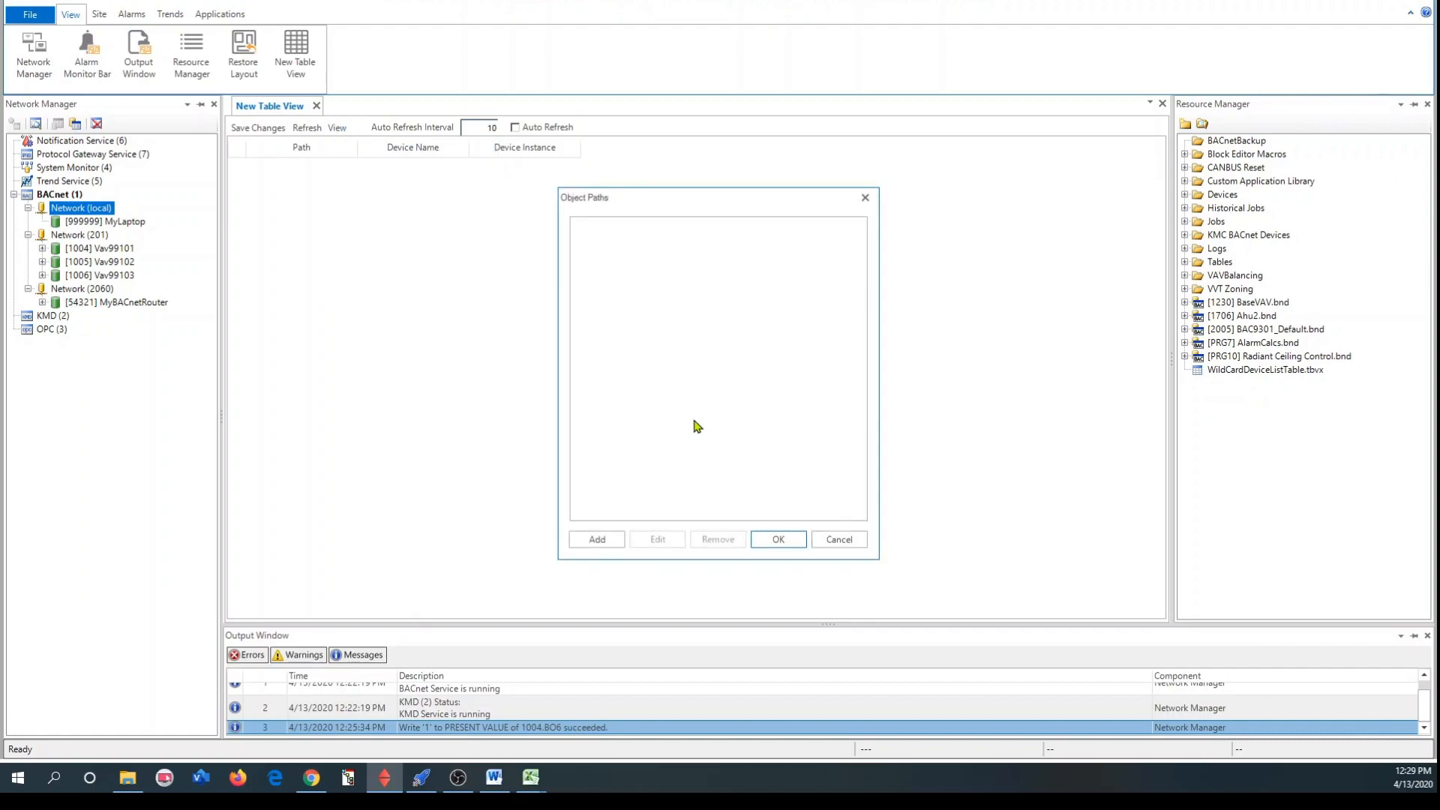
{"action": "left_click", "coordinate": [596, 541]}
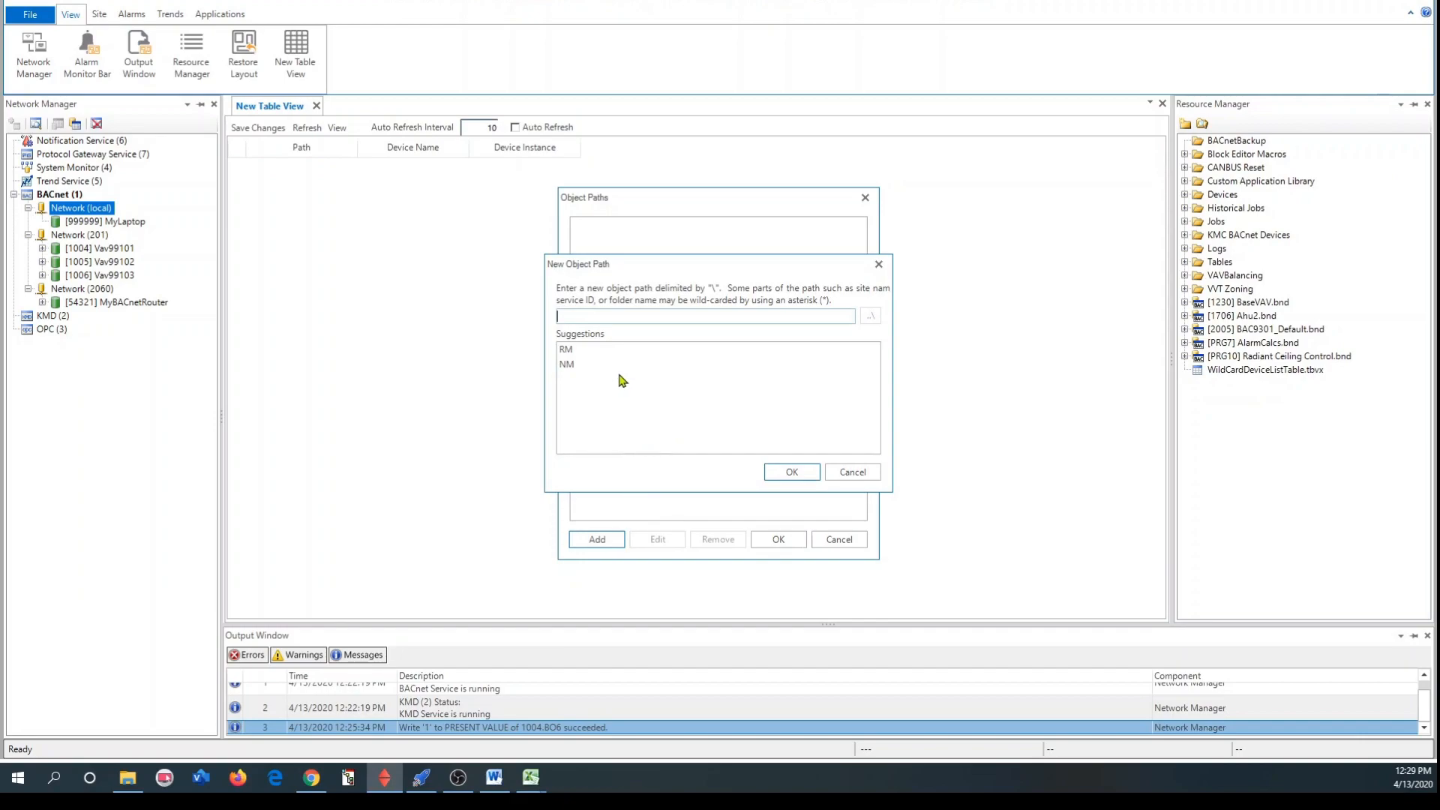
{"action": "left_click", "coordinate": [576, 367]}
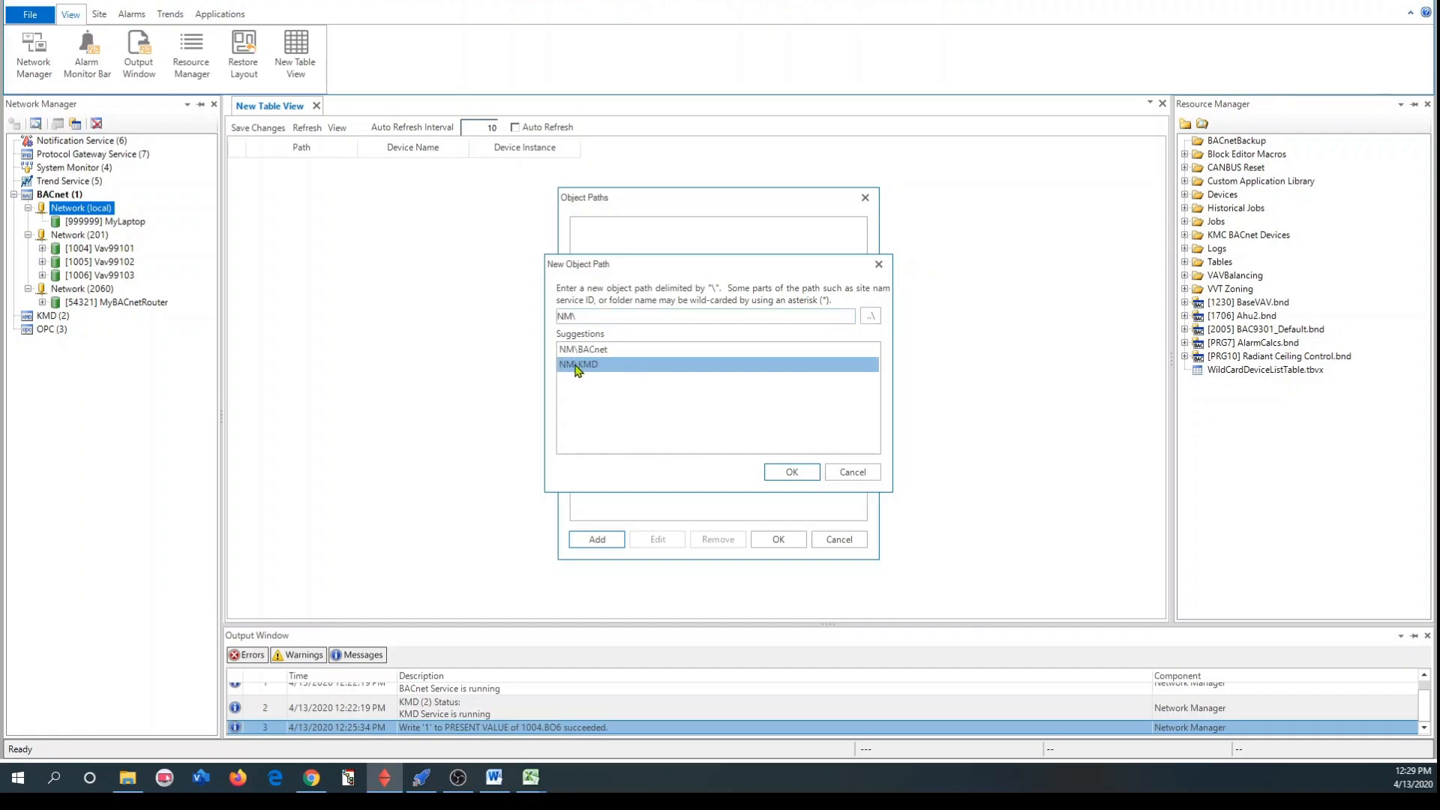
{"action": "left_click", "coordinate": [593, 353]}
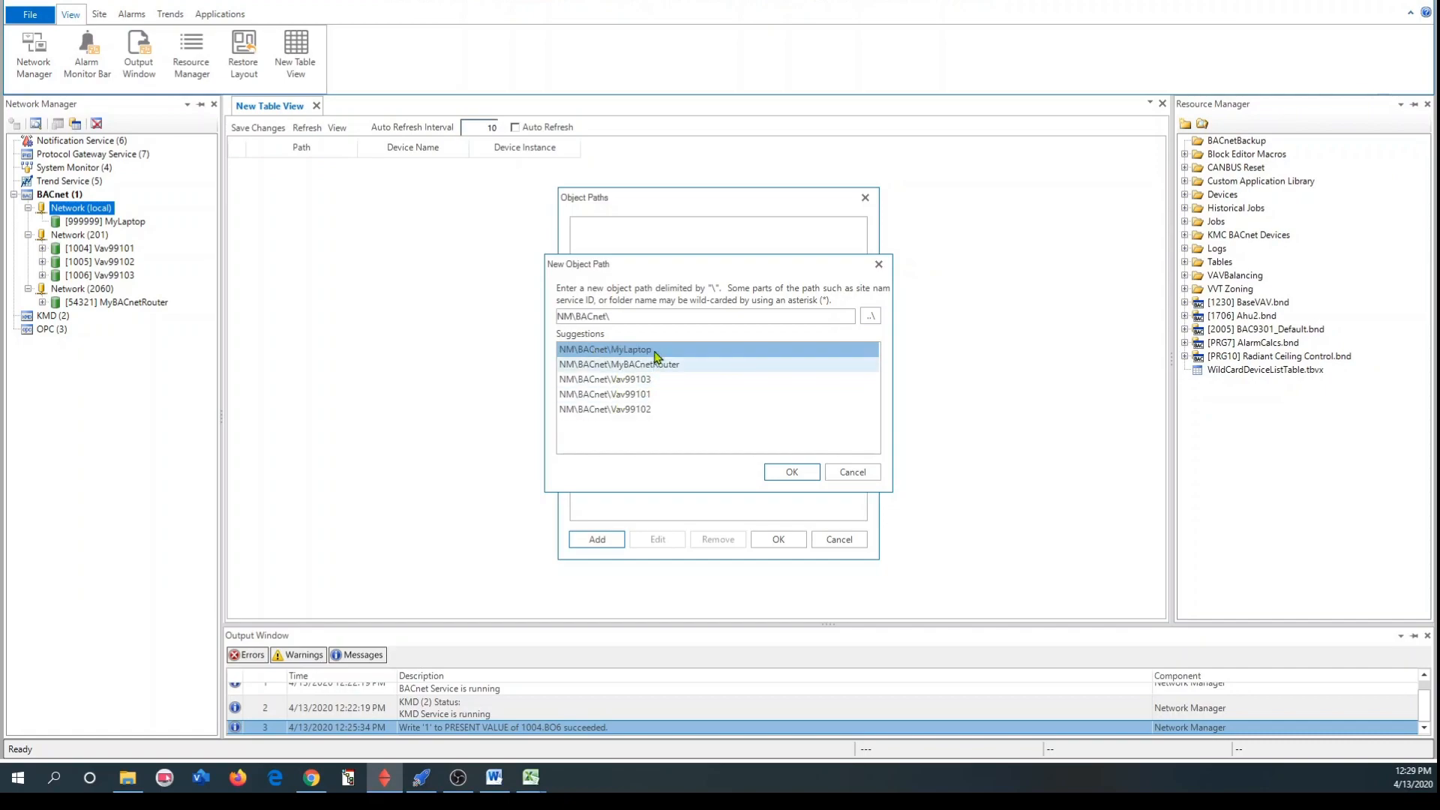
{"action": "left_click", "coordinate": [627, 381]}
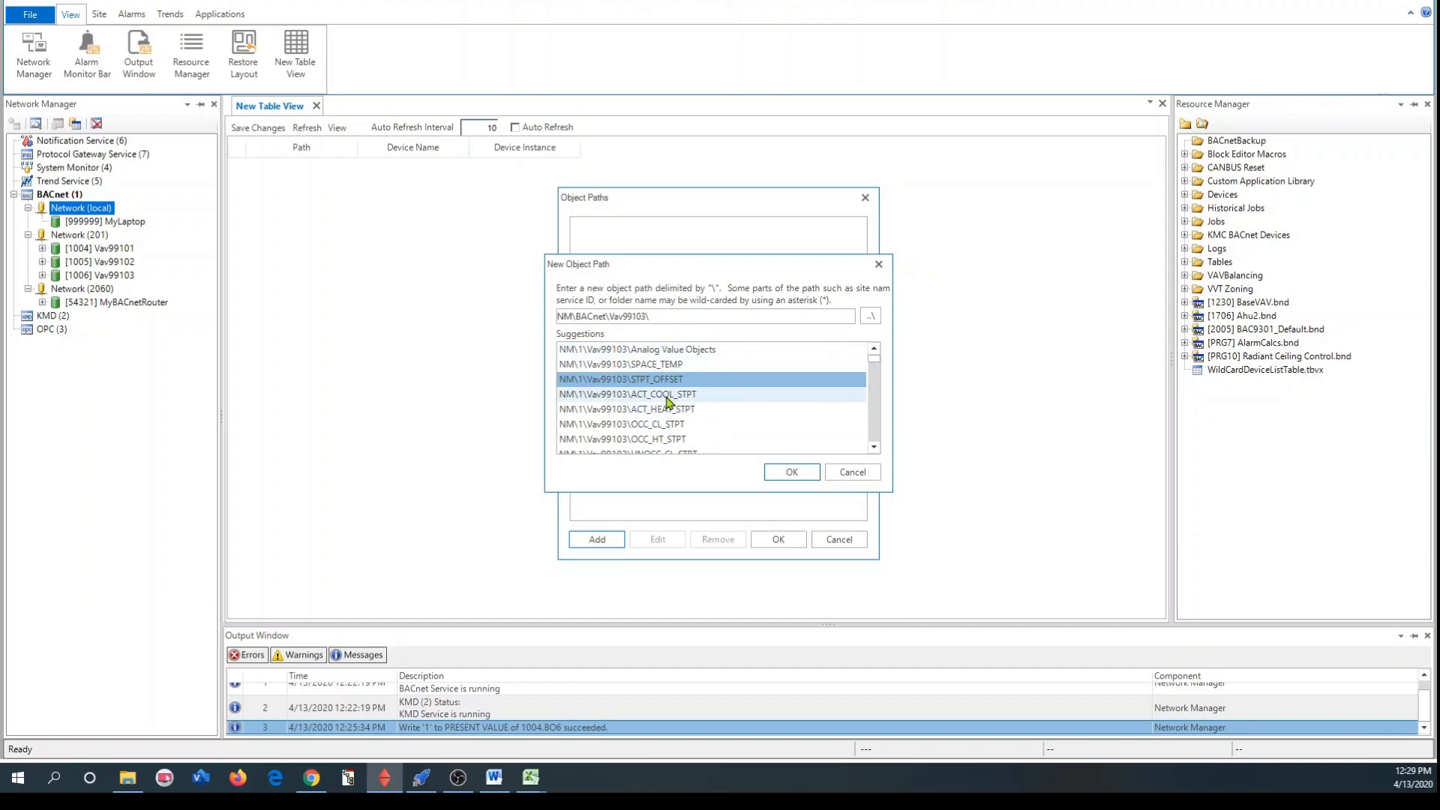
Step: Narrow Vav99103's suggested objects with "pri", choose PRI_ACTUAL_FLOW and add its path to the table
{"action": "scroll", "coordinate": [670, 407], "scroll_direction": "down", "scroll_amount": 5}
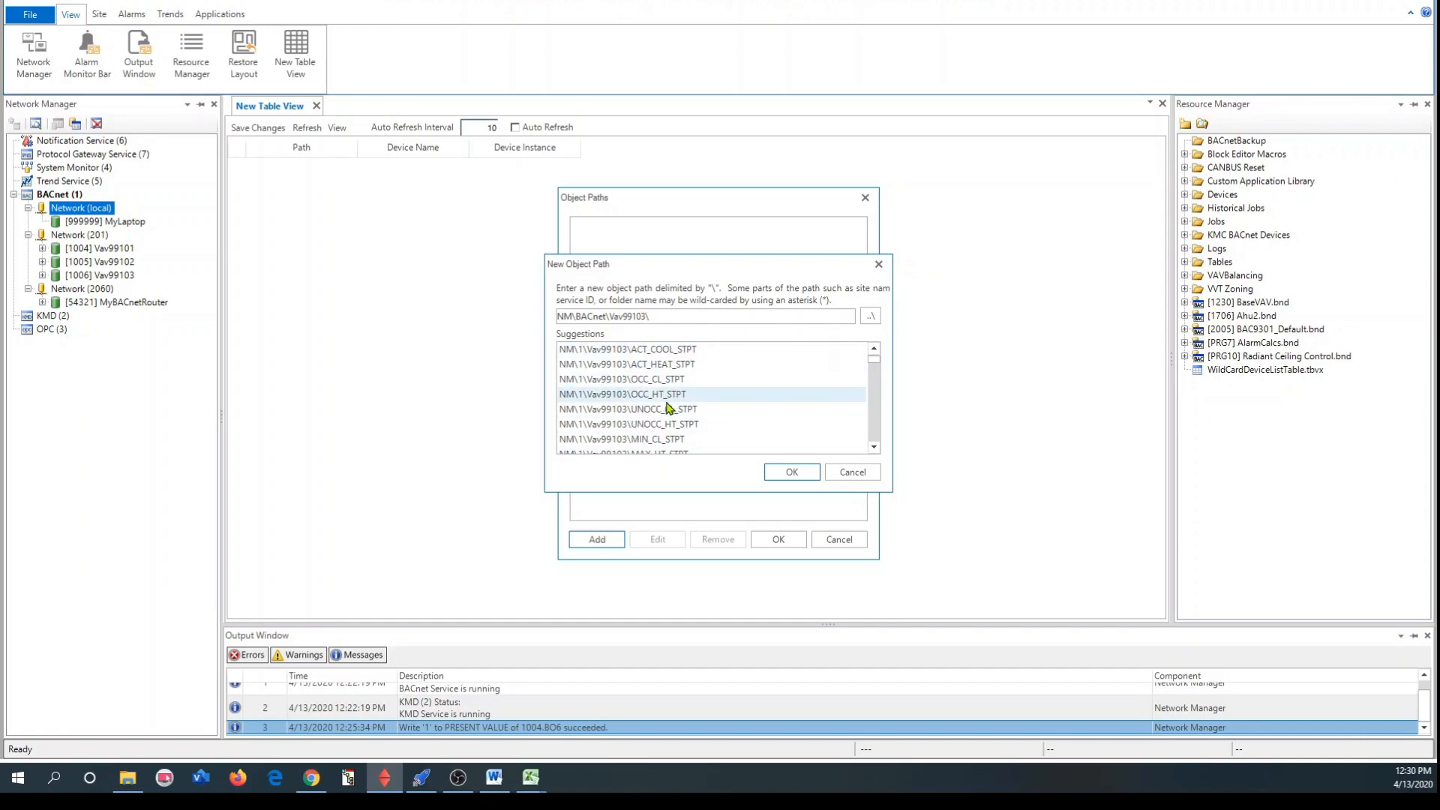
{"action": "scroll", "coordinate": [679, 429], "scroll_direction": "down", "scroll_amount": 2}
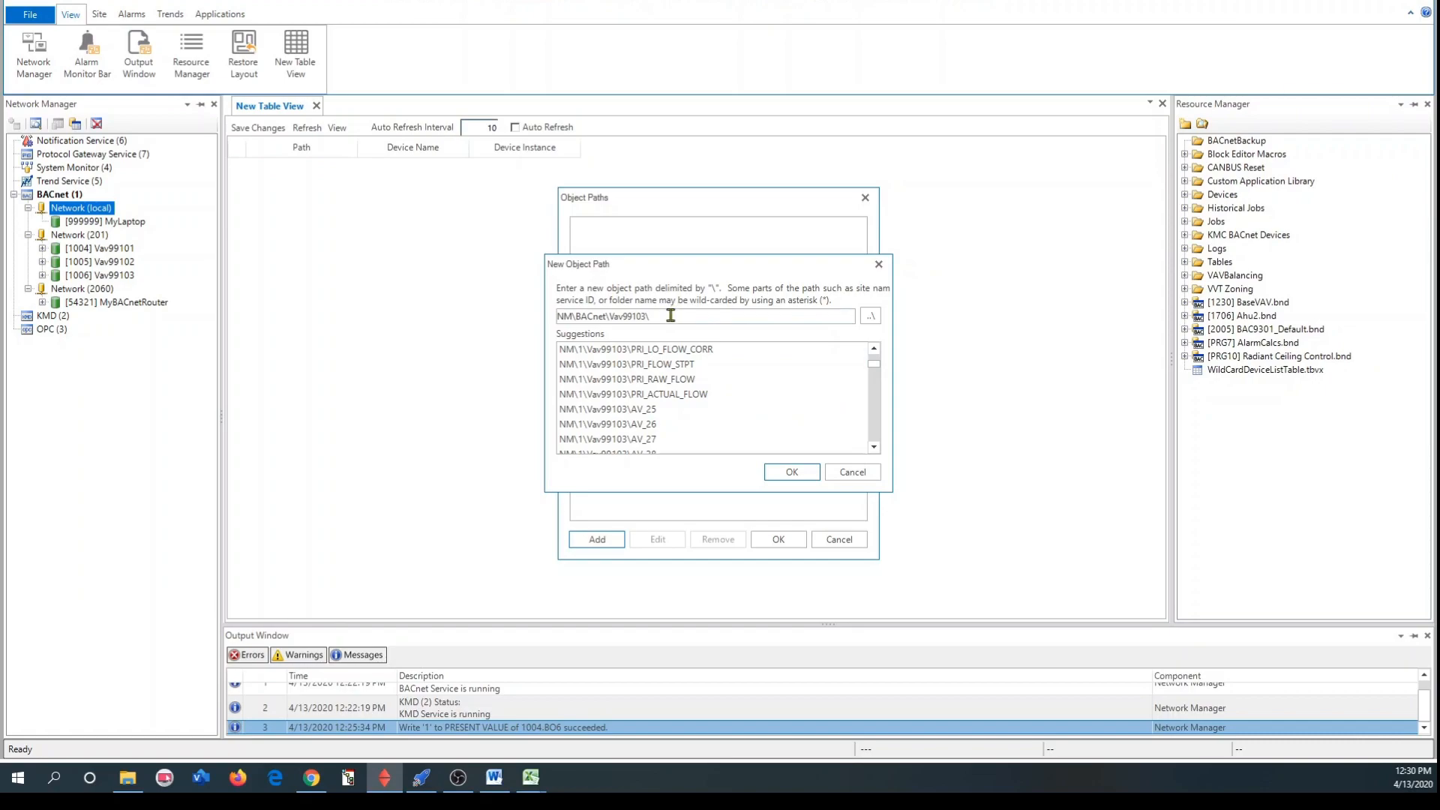
{"action": "type", "text": "p"}
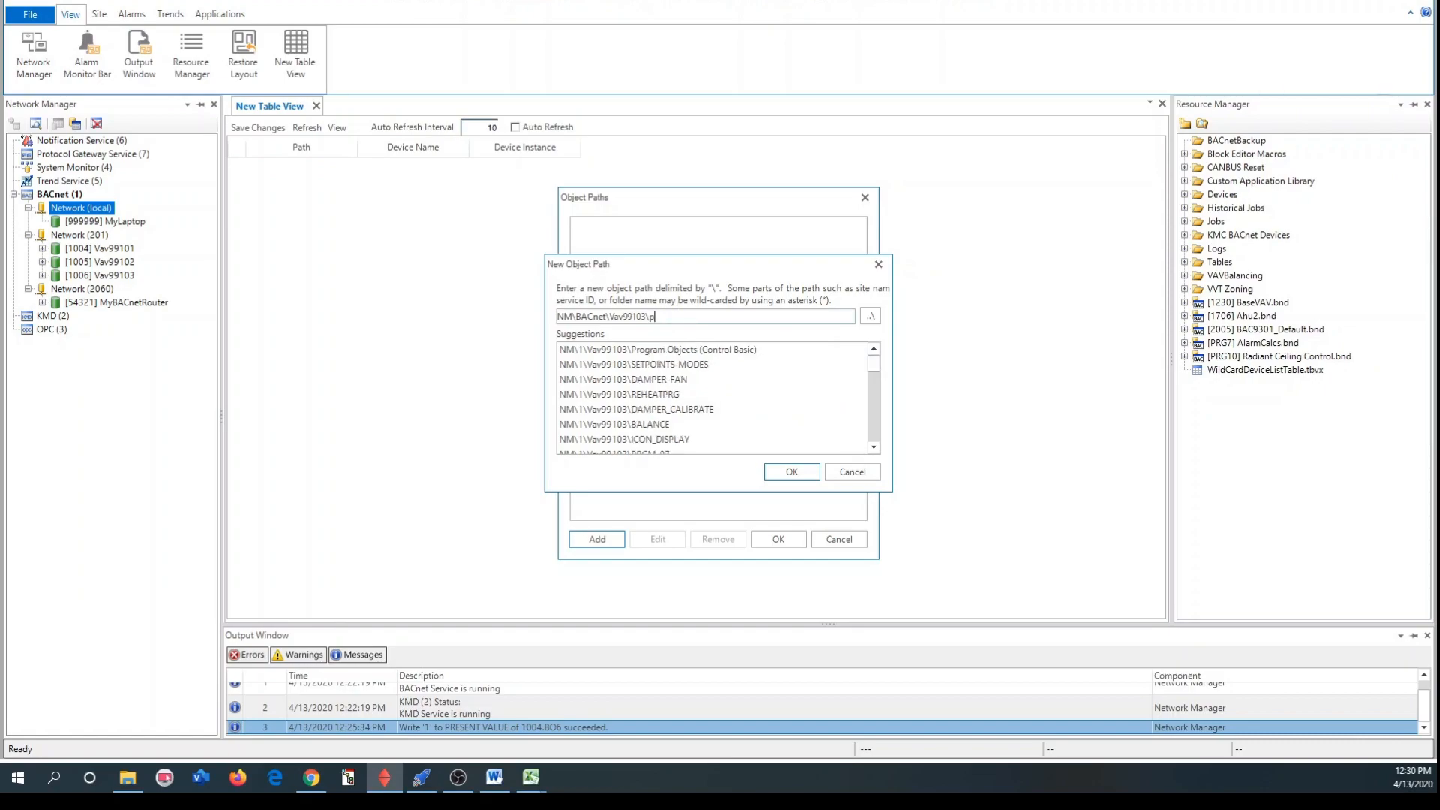
{"action": "type", "text": "ri"}
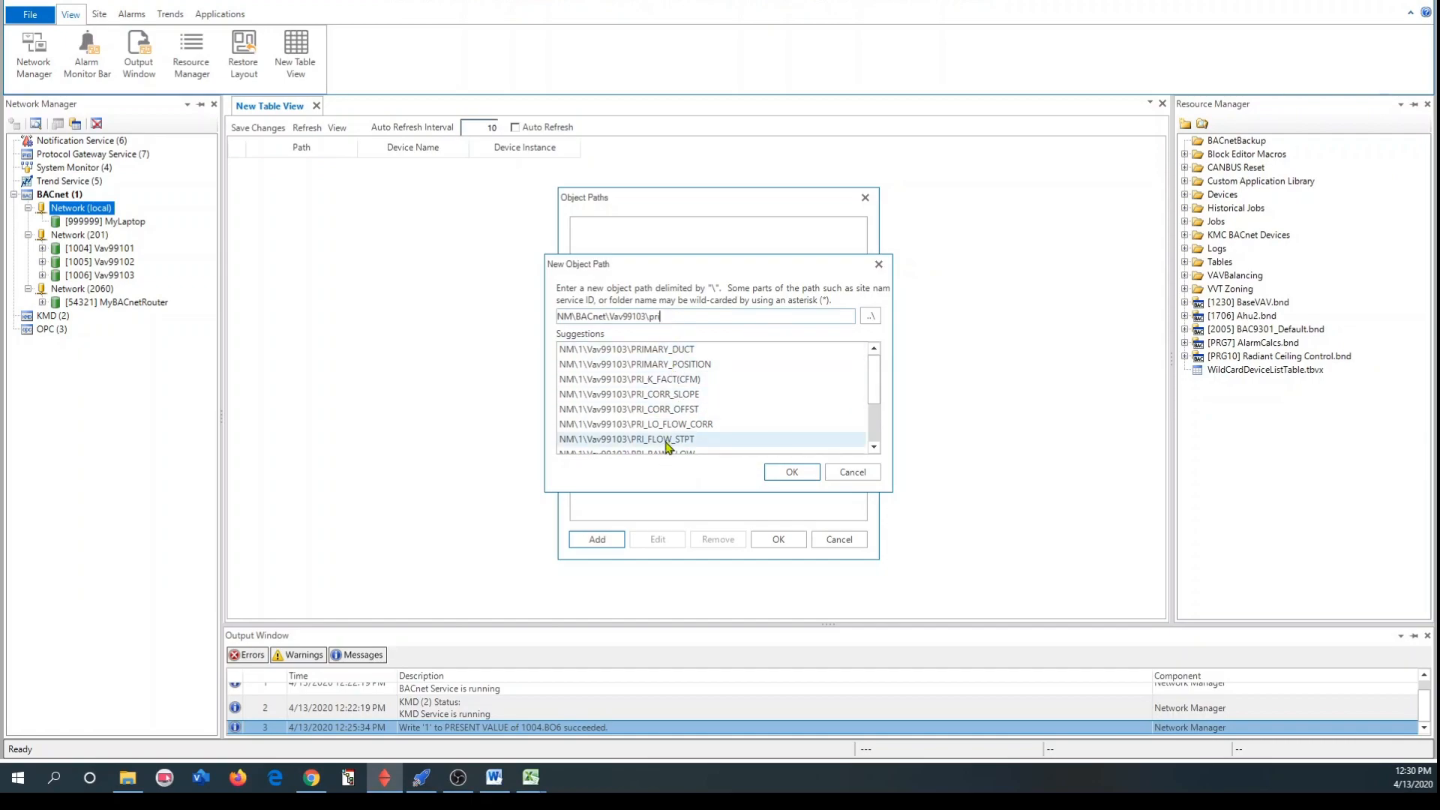
{"action": "scroll", "coordinate": [668, 445], "scroll_direction": "down", "scroll_amount": 1}
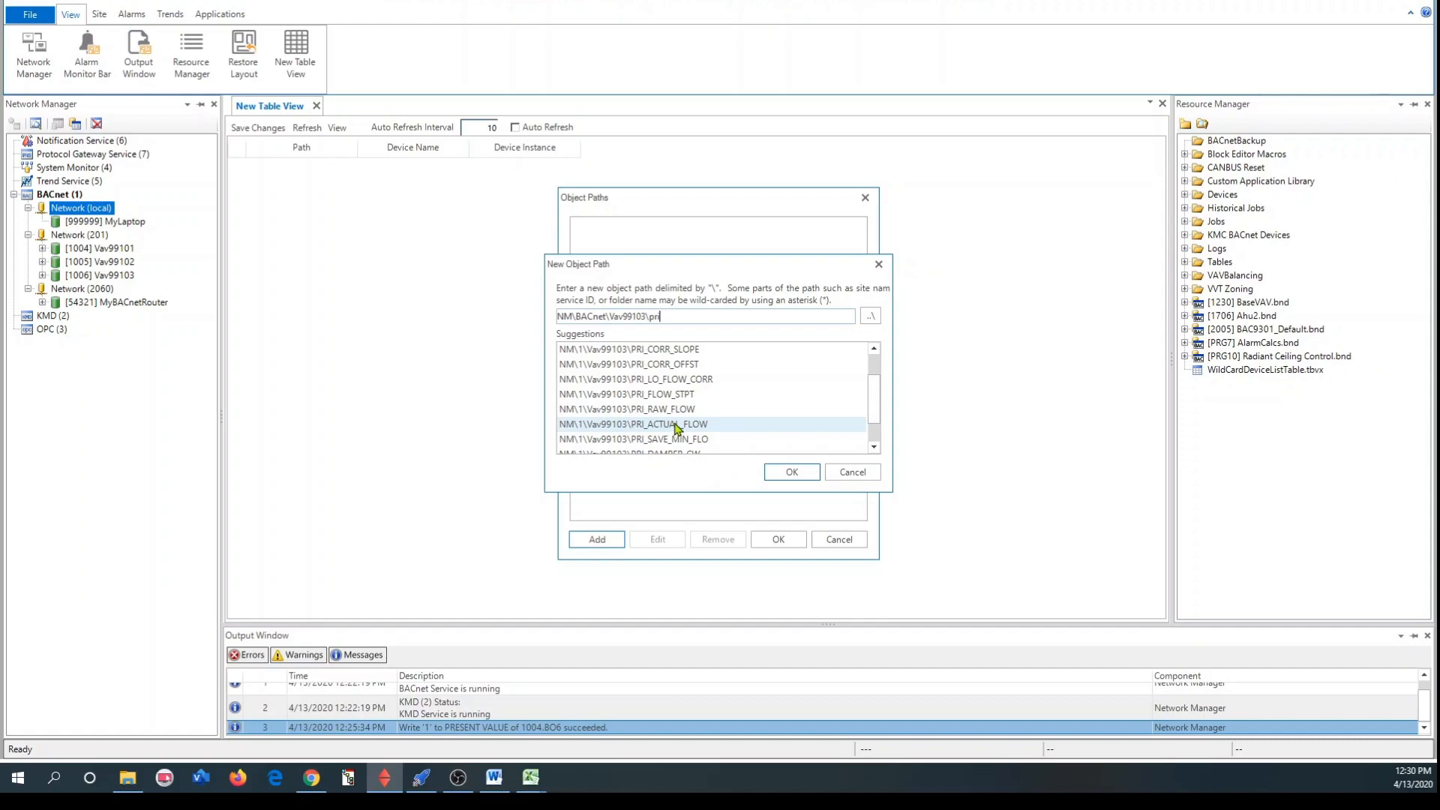
{"action": "left_click", "coordinate": [677, 424]}
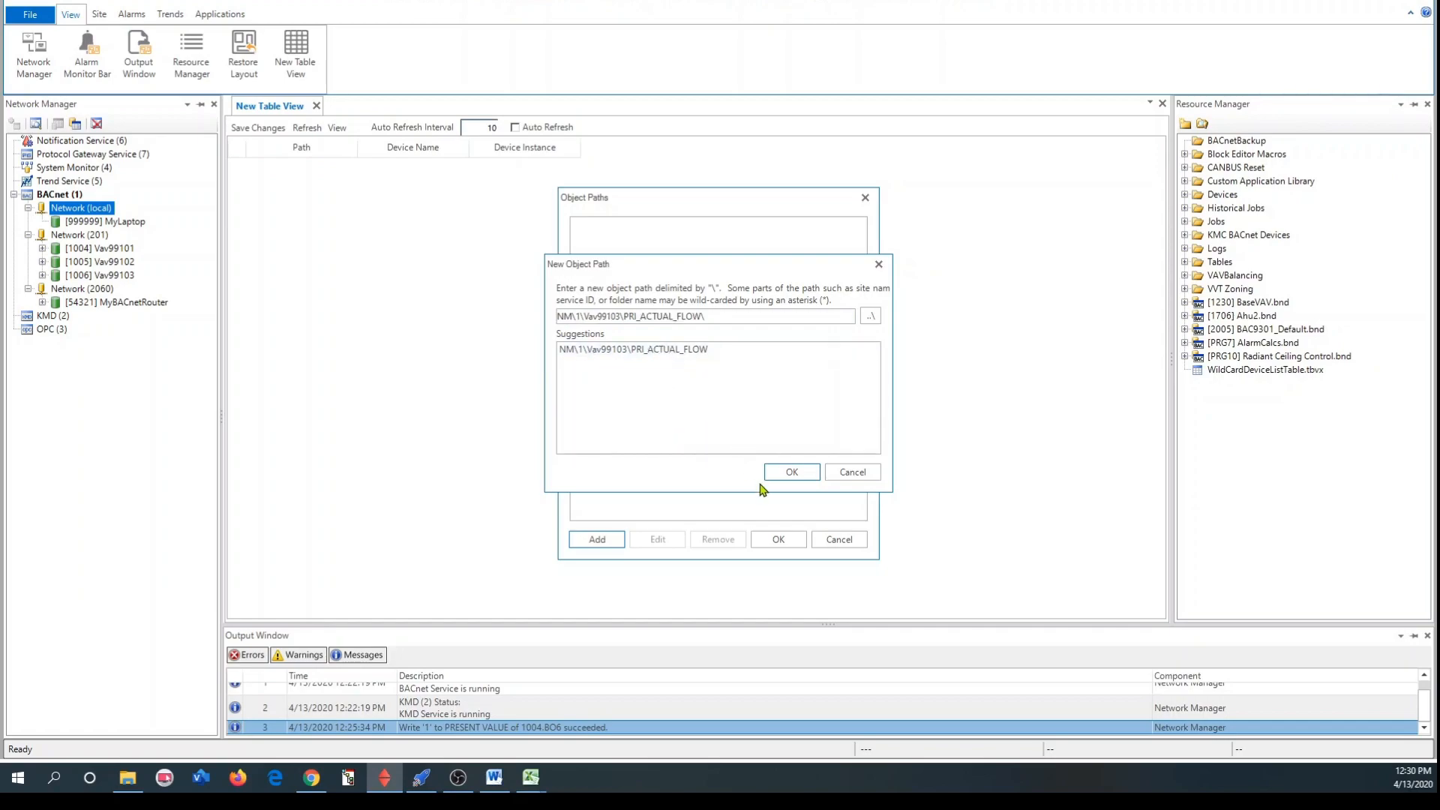
{"action": "left_click", "coordinate": [793, 474]}
{"action": "left_click", "coordinate": [780, 540]}
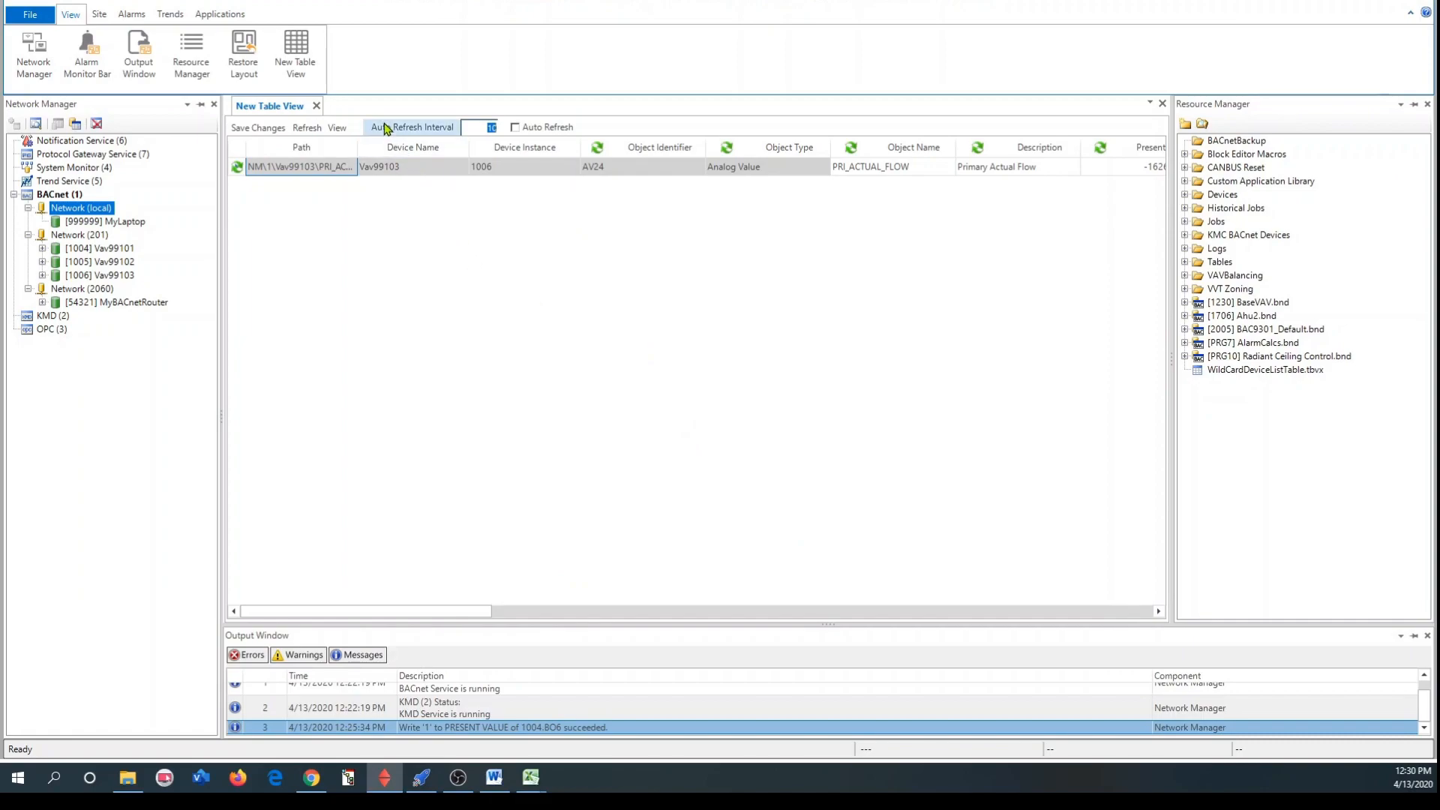
Step: Clear all visible property columns in the table and show only Priority Array
{"action": "left_click", "coordinate": [339, 128]}
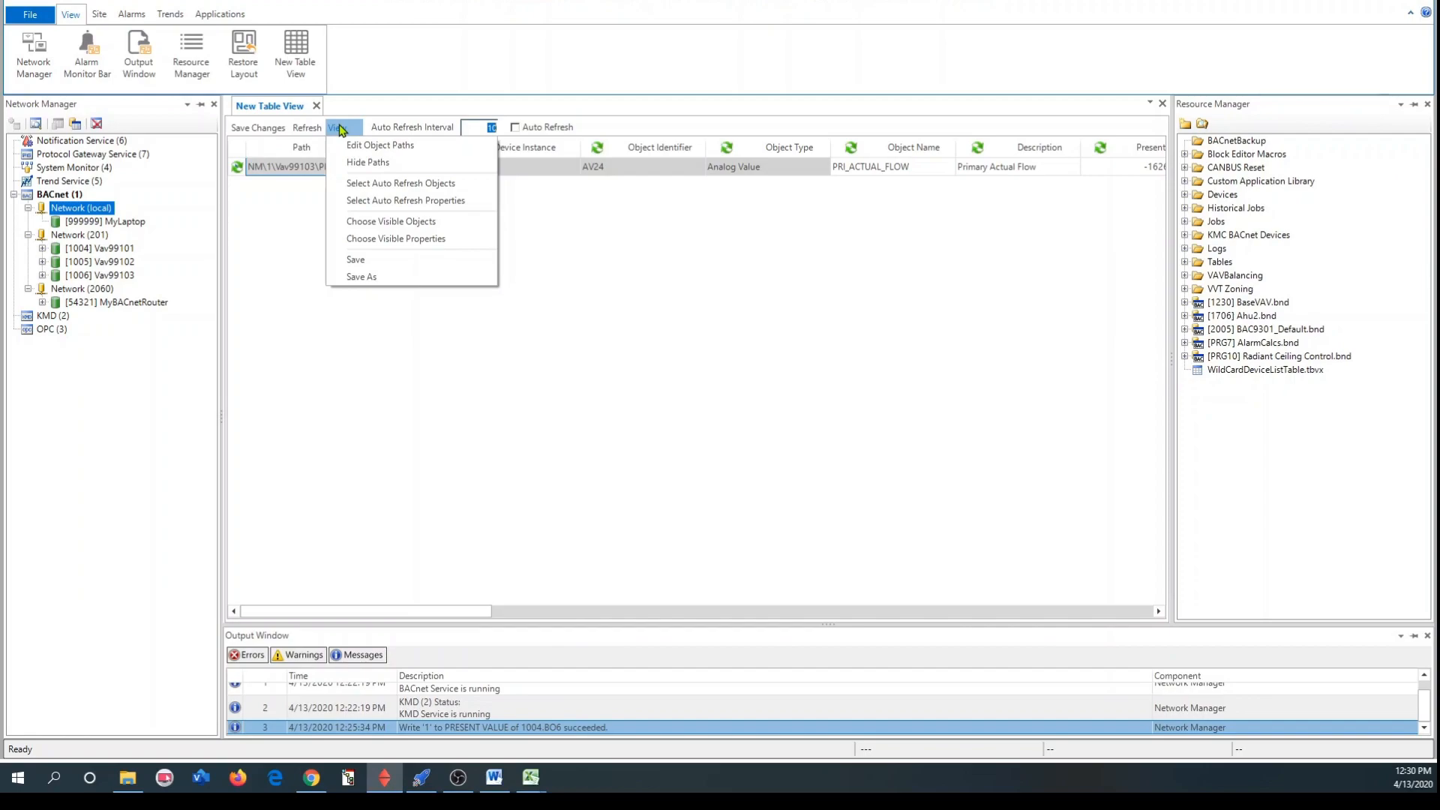
{"action": "left_click", "coordinate": [425, 241]}
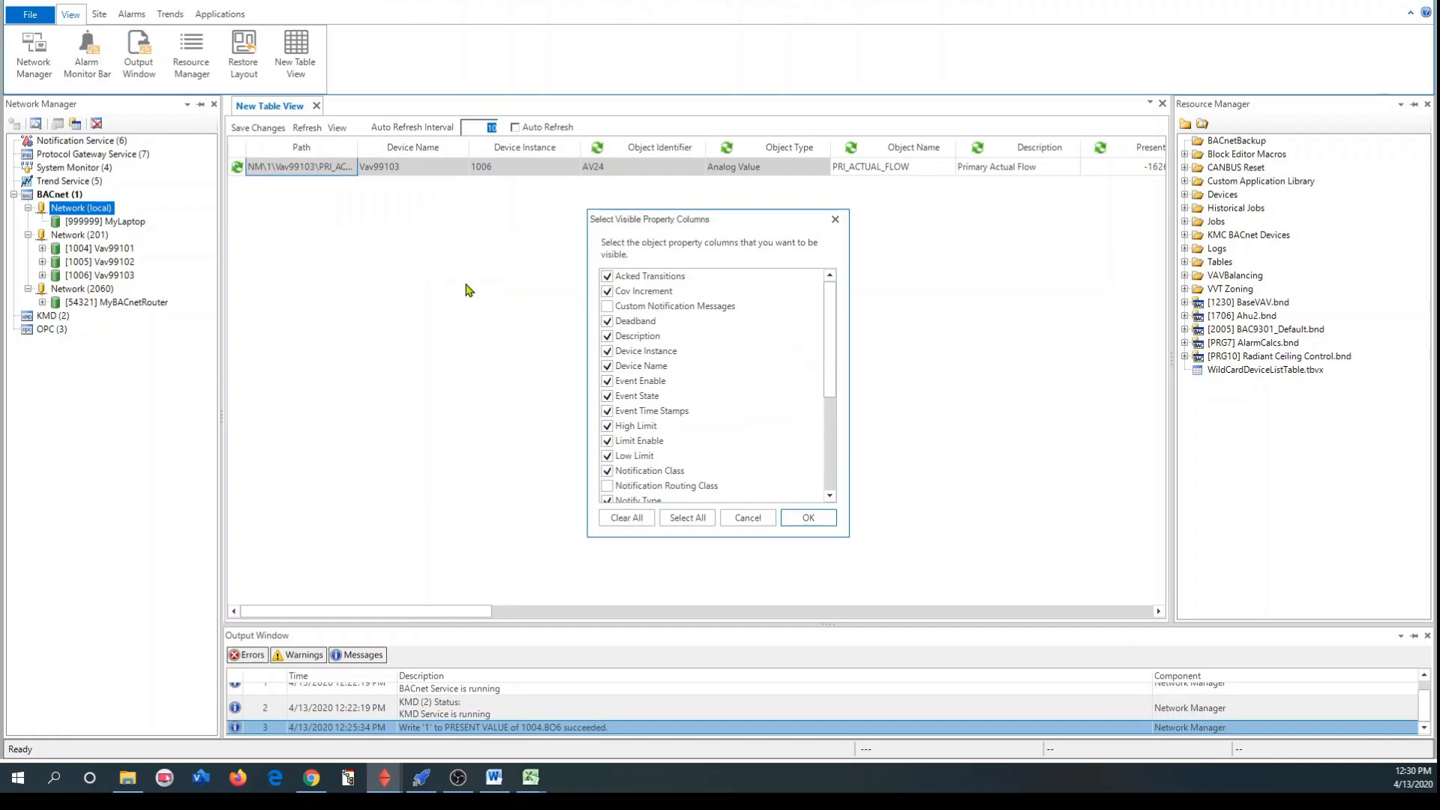
{"action": "right_click", "coordinate": [737, 375]}
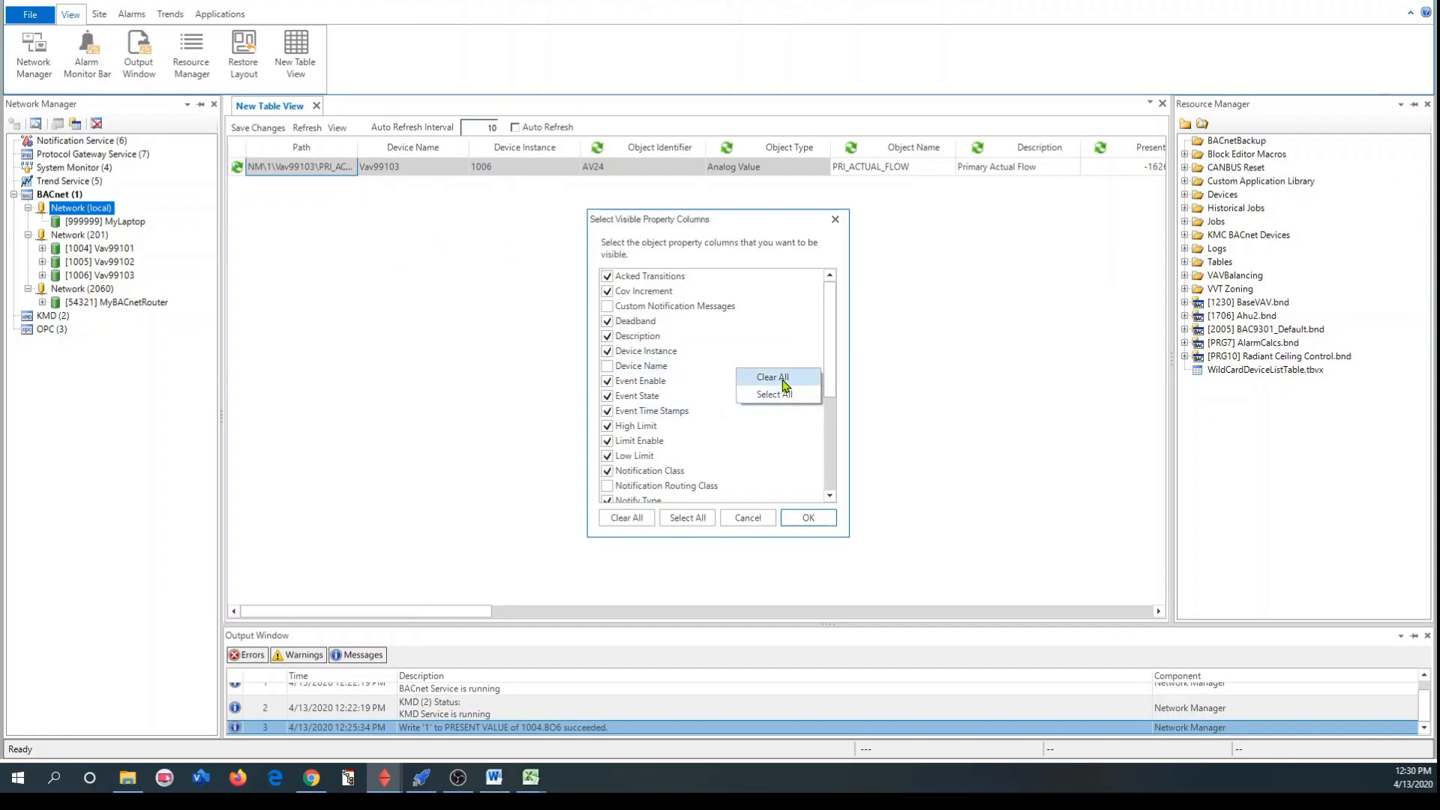
{"action": "left_click", "coordinate": [772, 377]}
{"action": "scroll", "coordinate": [735, 420], "scroll_direction": "down", "scroll_amount": 4}
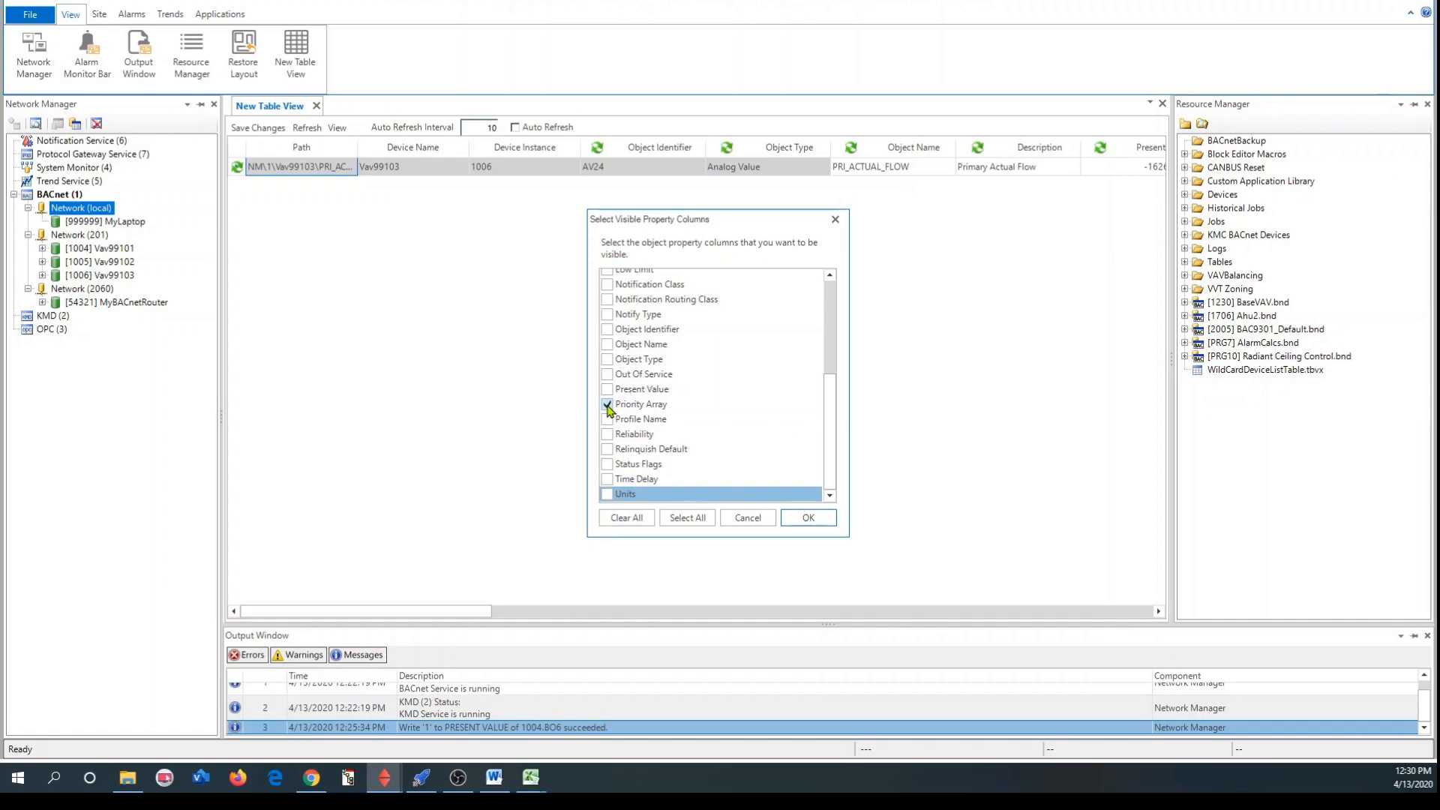
{"action": "left_click", "coordinate": [821, 524]}
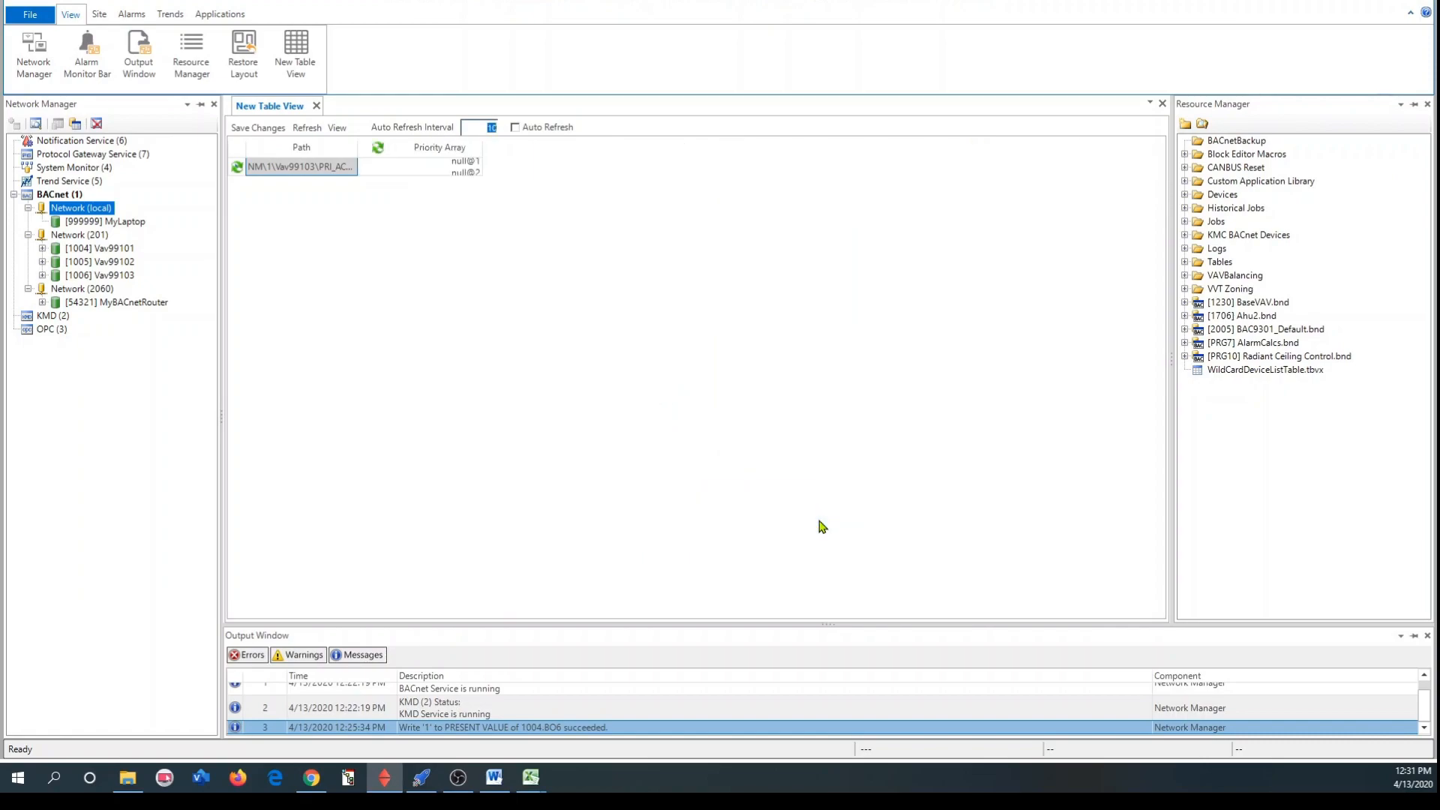
Step: Add Object Name to the visible property columns and widen the Path column to fit the full object path
{"action": "left_click", "coordinate": [352, 127]}
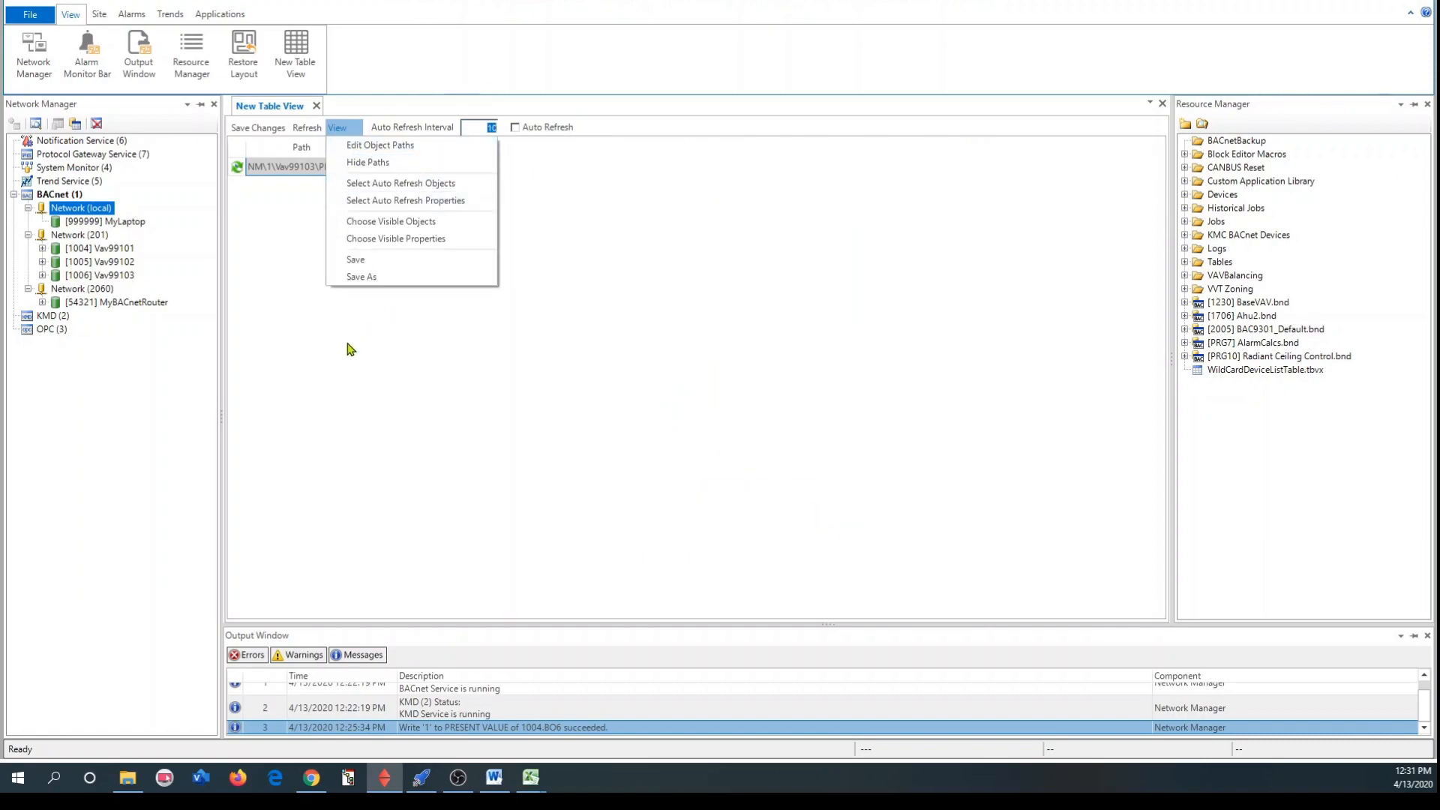
{"action": "left_click", "coordinate": [350, 348]}
{"action": "left_click", "coordinate": [341, 129]}
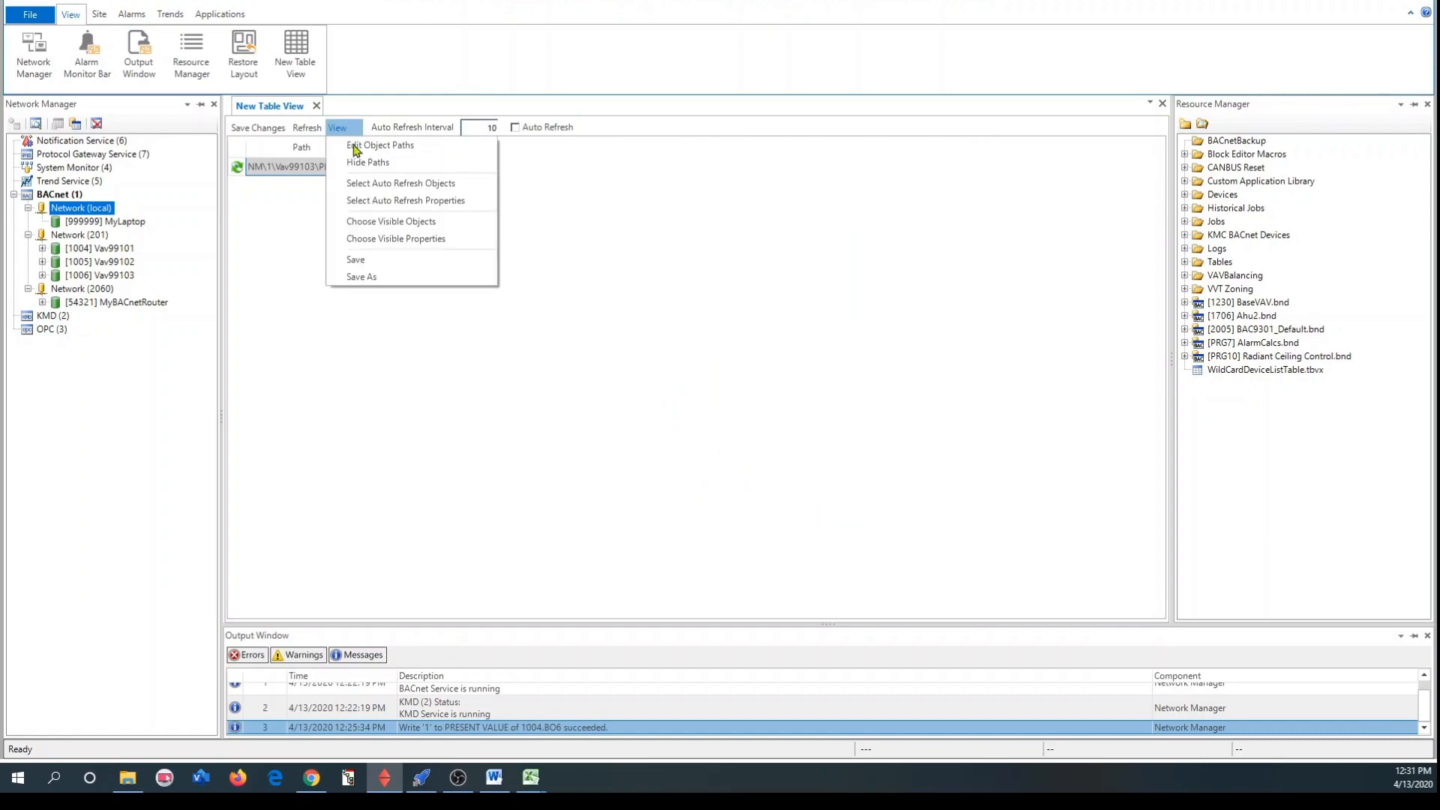
{"action": "left_click", "coordinate": [414, 238]}
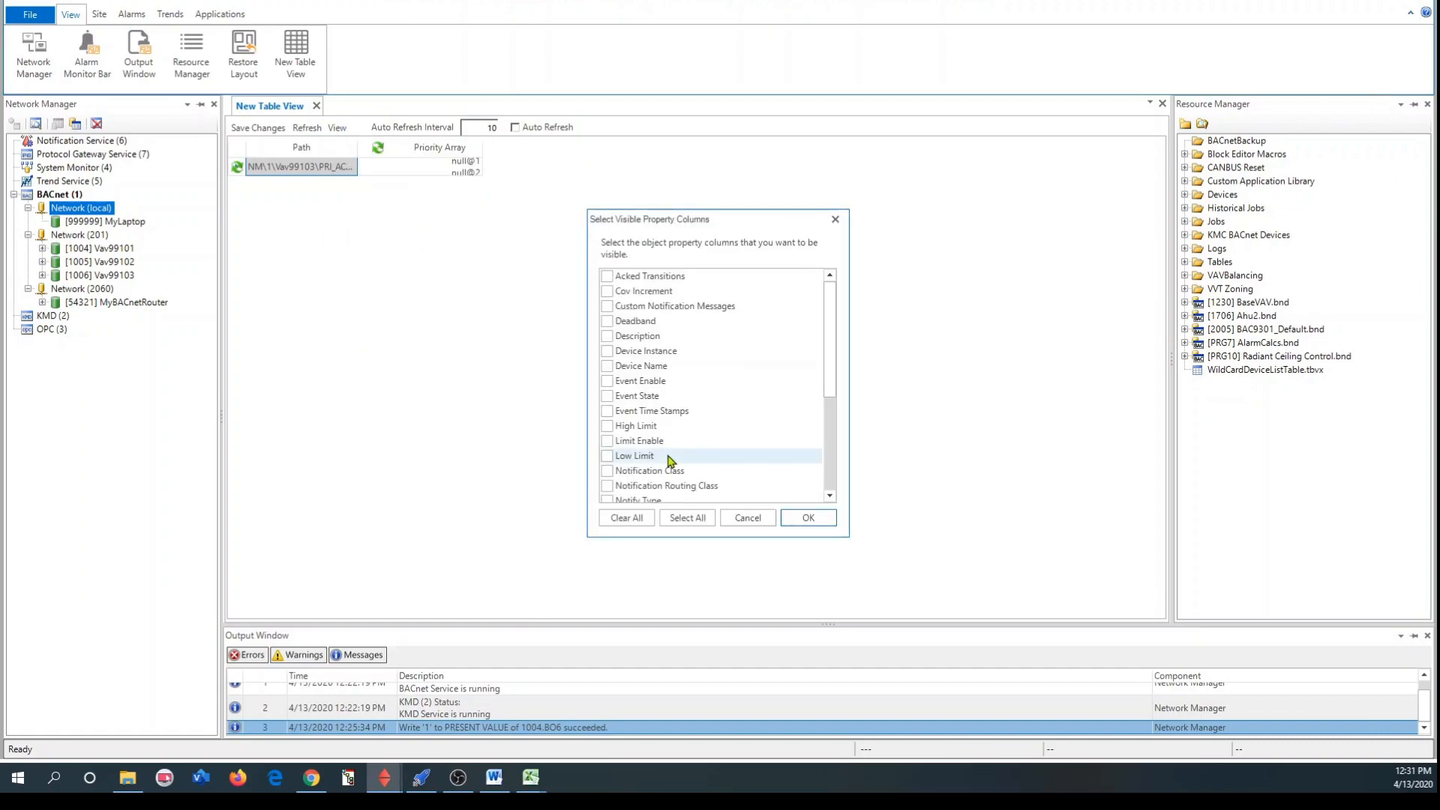
{"action": "scroll", "coordinate": [671, 461], "scroll_direction": "down", "scroll_amount": 4}
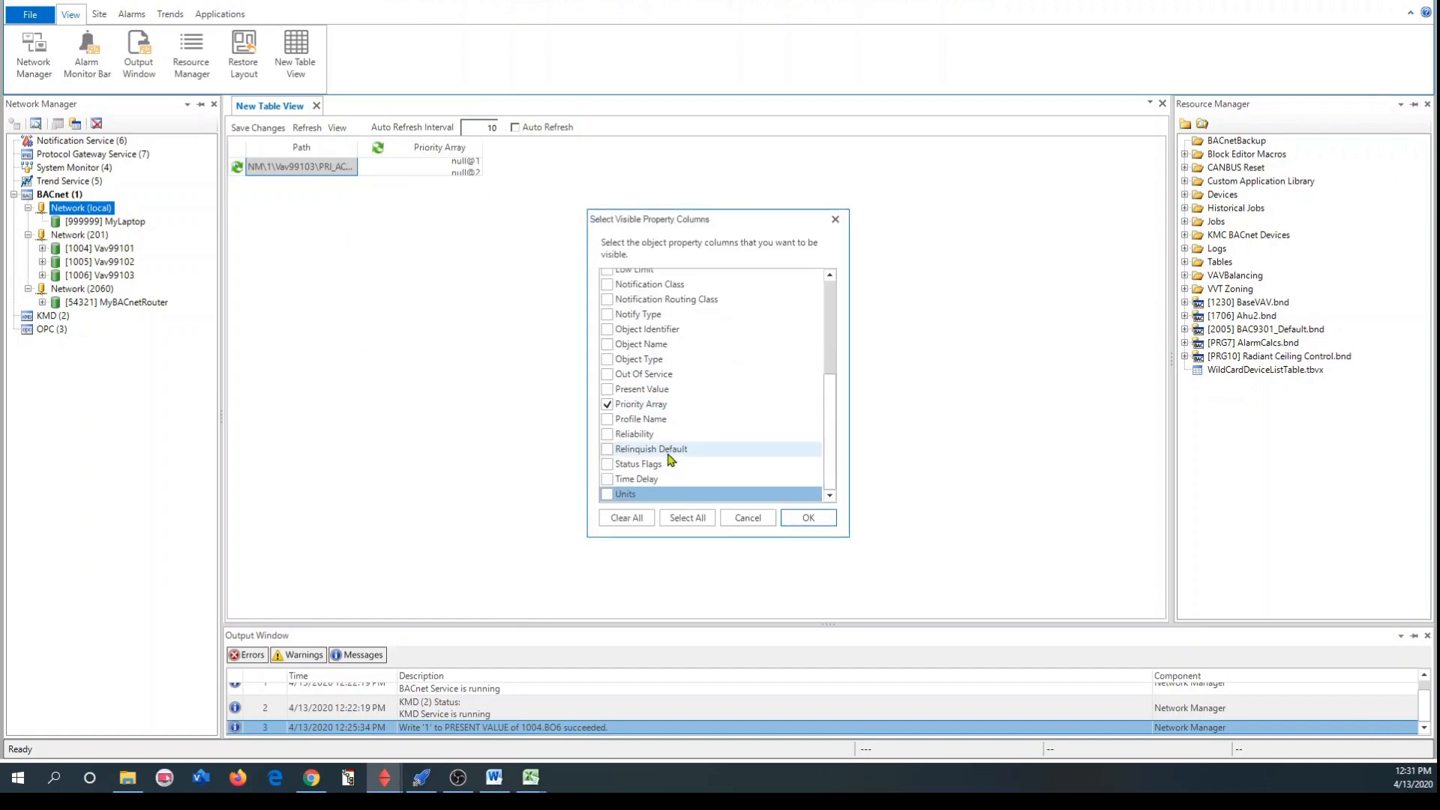
{"action": "left_click", "coordinate": [610, 345]}
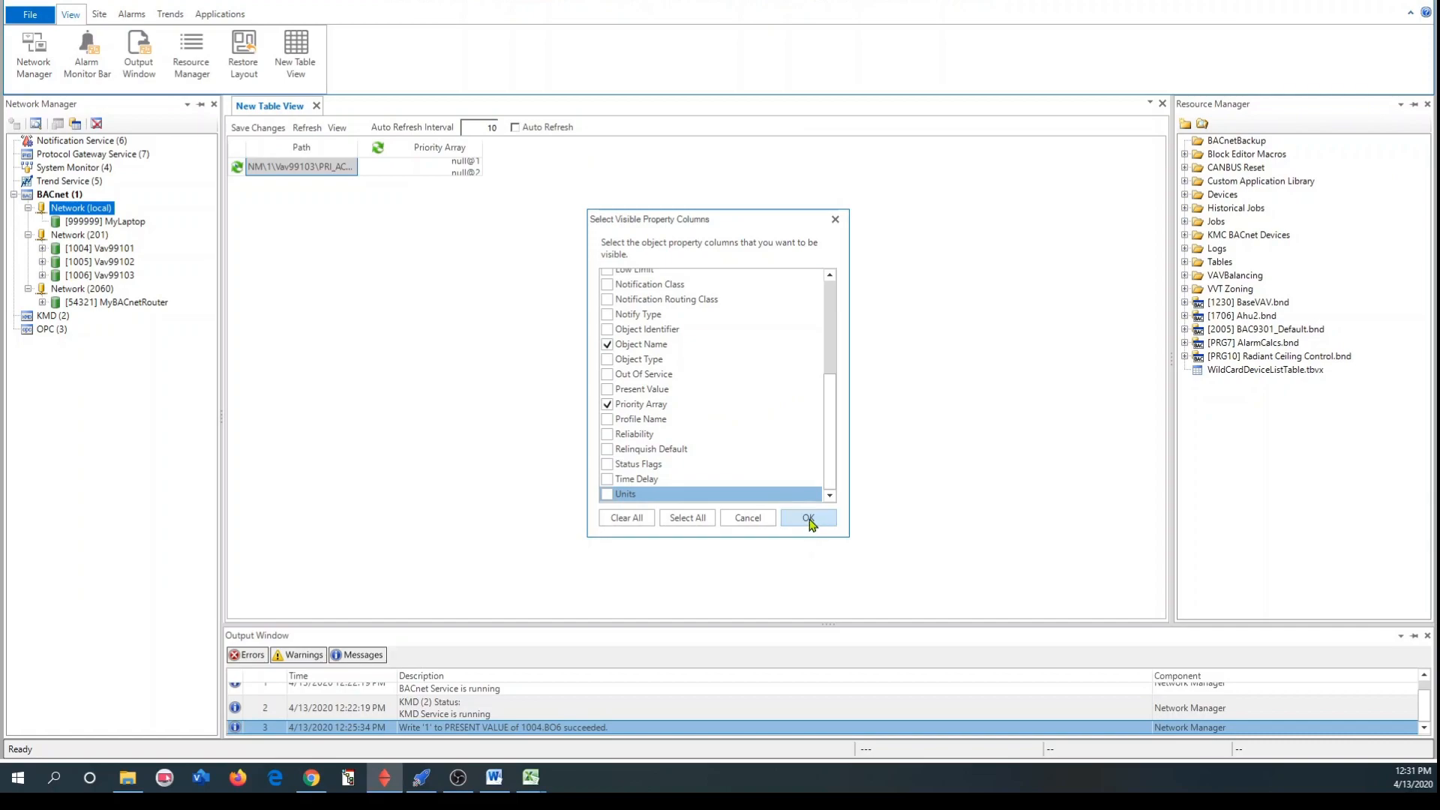
{"action": "left_click", "coordinate": [809, 518]}
{"action": "left_click_drag", "start_coordinate": [359, 144], "coordinate": [411, 148]}
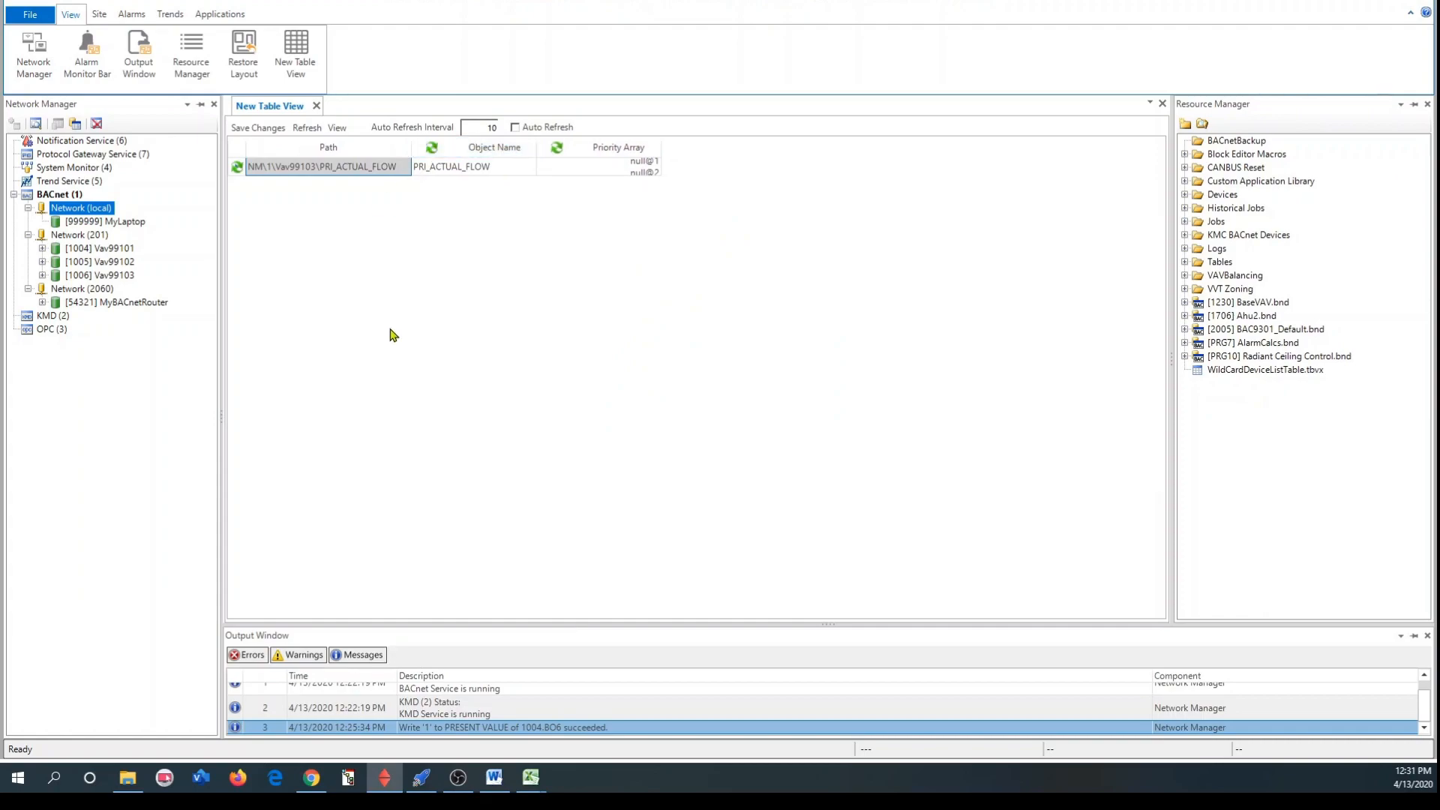
Step: Edit the table's object path to use a device wildcard, NM\1\Vav9*\PRI_ACTUAL_FLOW\, and apply it
{"action": "left_click", "coordinate": [337, 128]}
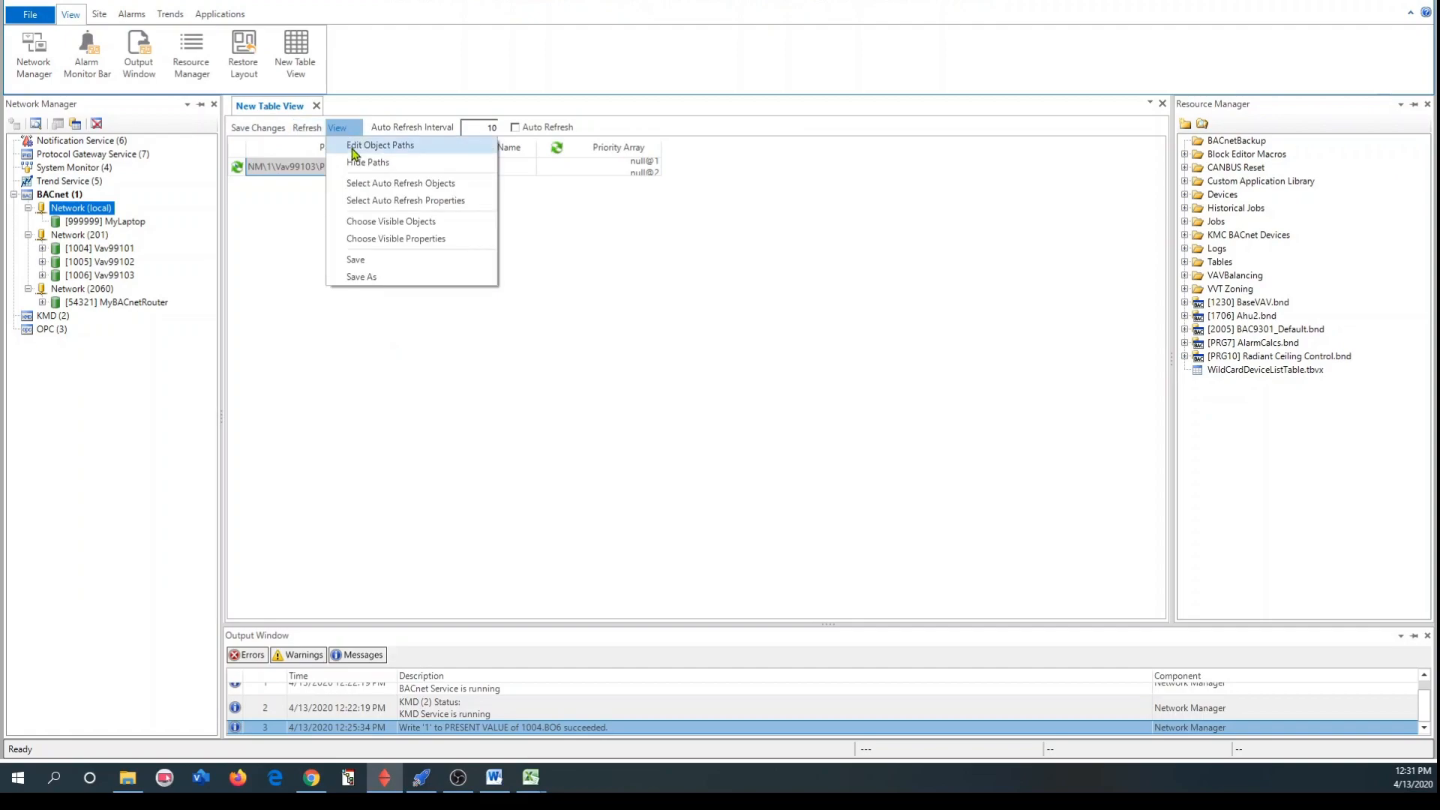
{"action": "left_click", "coordinate": [352, 148]}
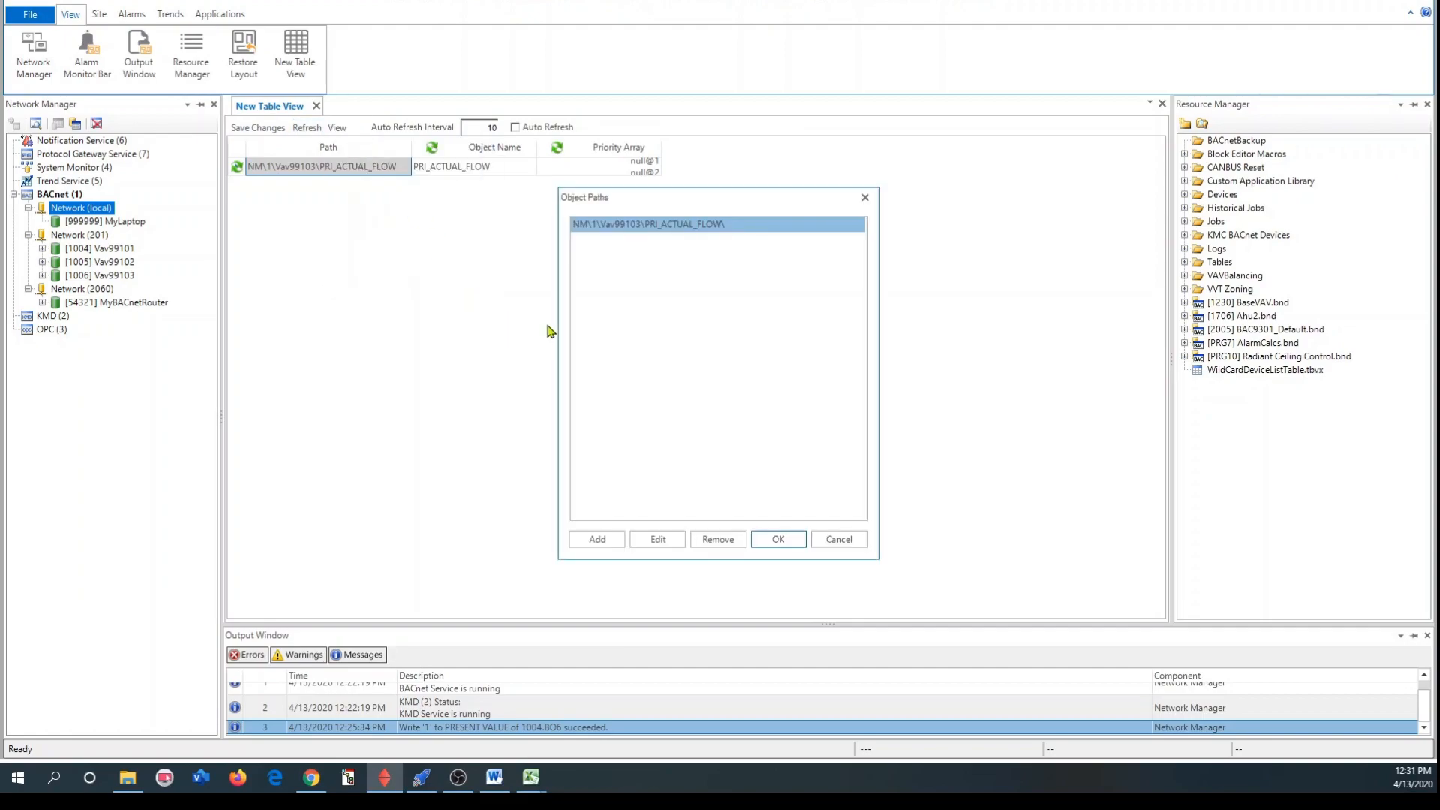
{"action": "double_click", "coordinate": [648, 225]}
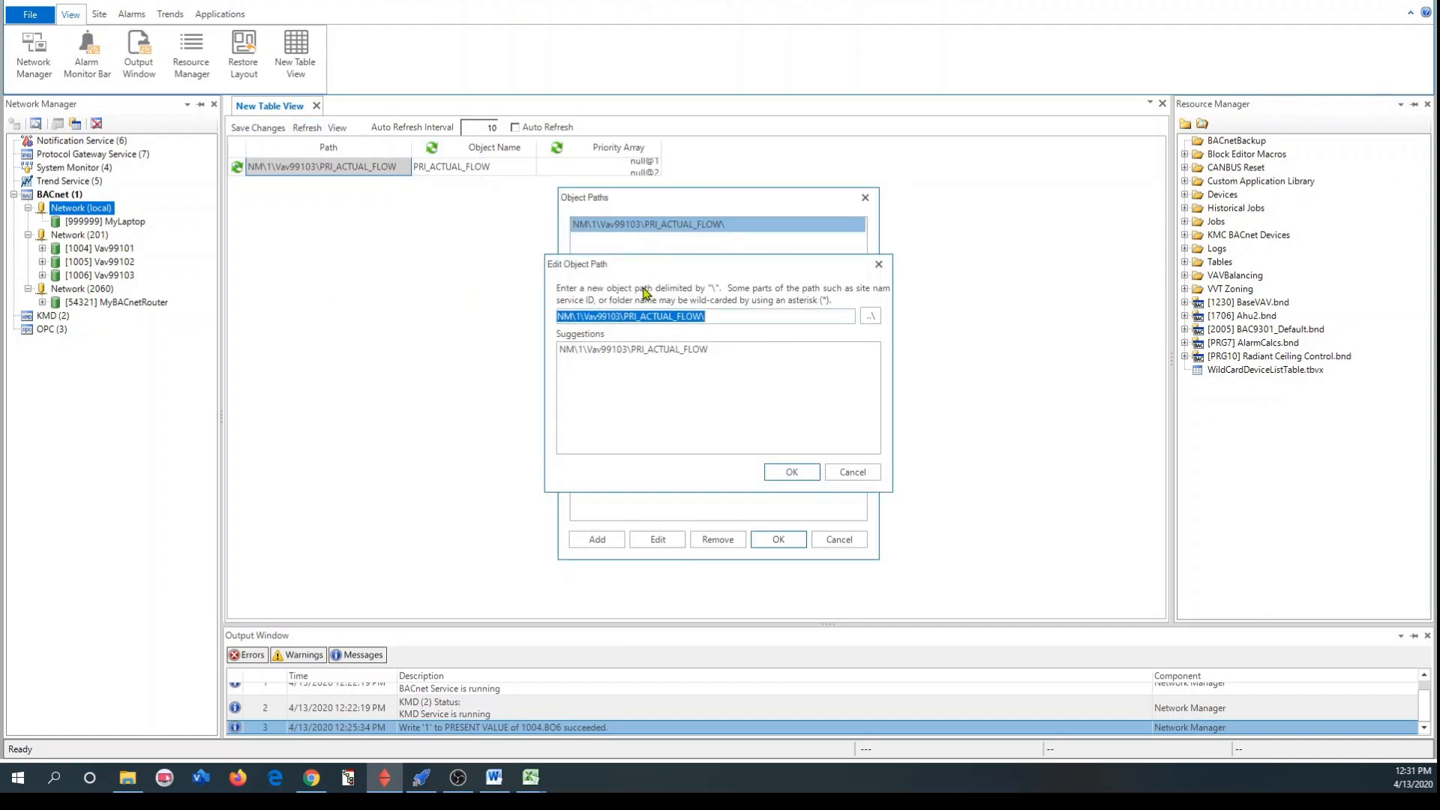
{"action": "left_click", "coordinate": [621, 316]}
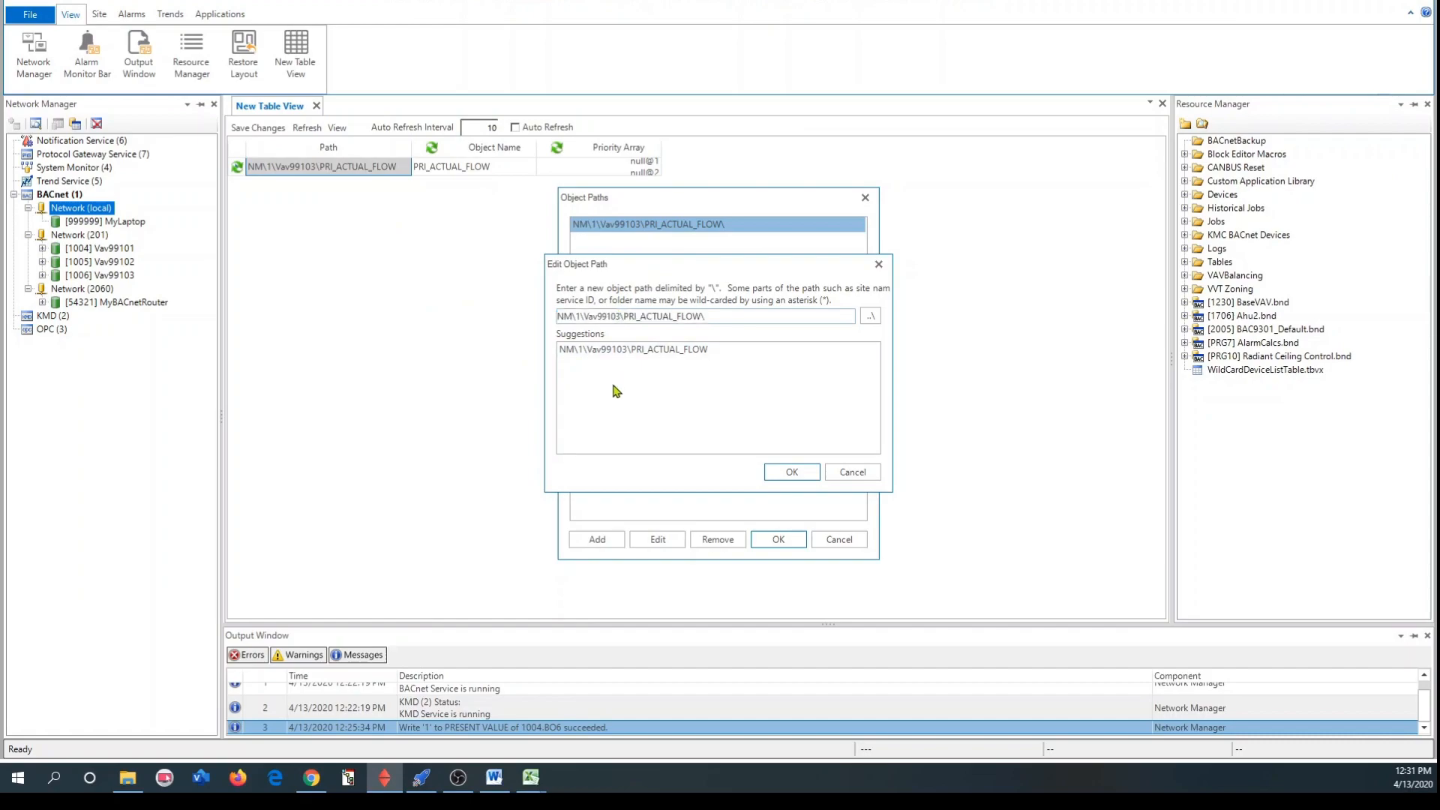
{"action": "key", "text": "BackSpace"}
{"action": "key", "text": "BackSpace"}
{"action": "key", "text": "BackSpace"}
{"action": "key", "text": "BackSpace"}
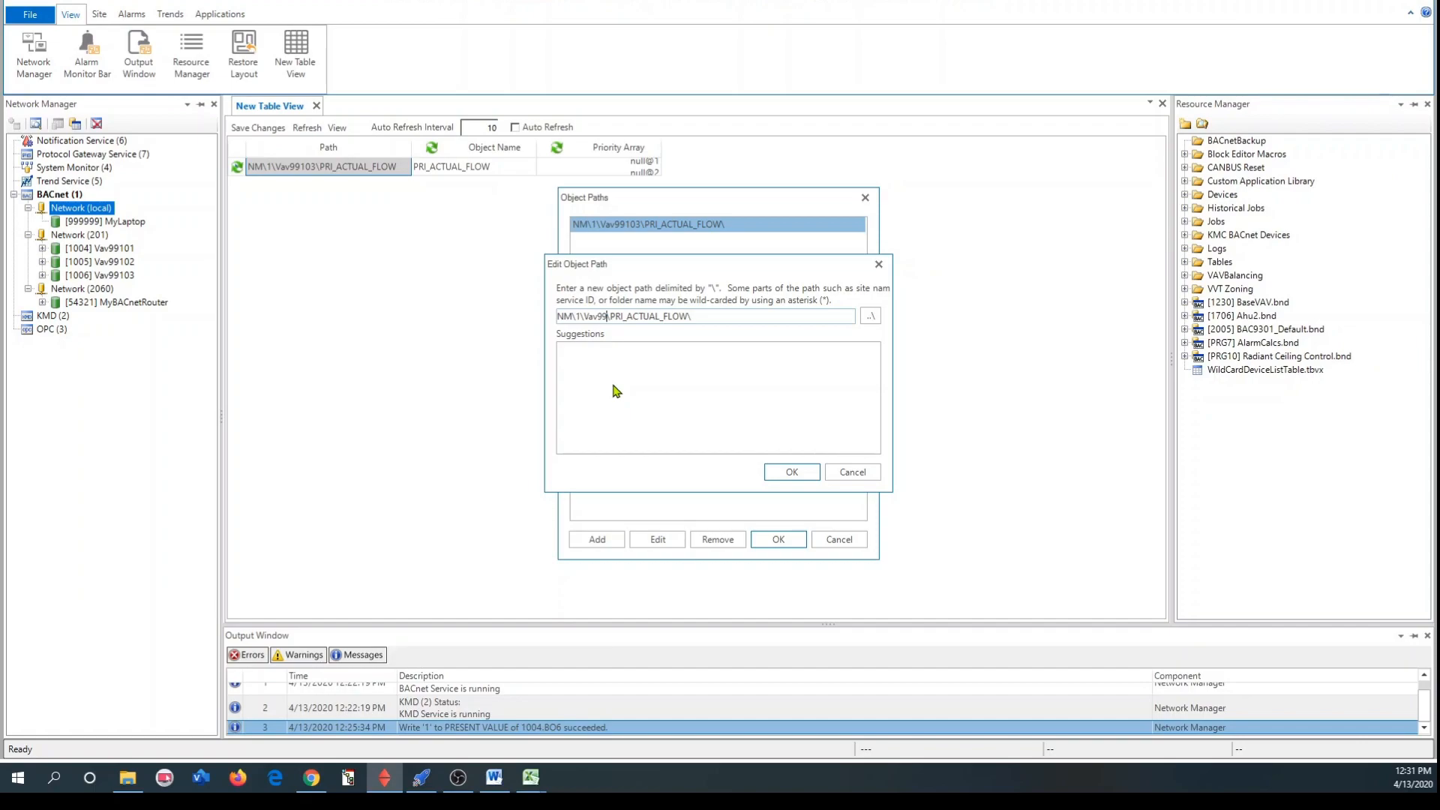
{"action": "key", "text": "BackSpace"}
{"action": "type", "text": "*"}
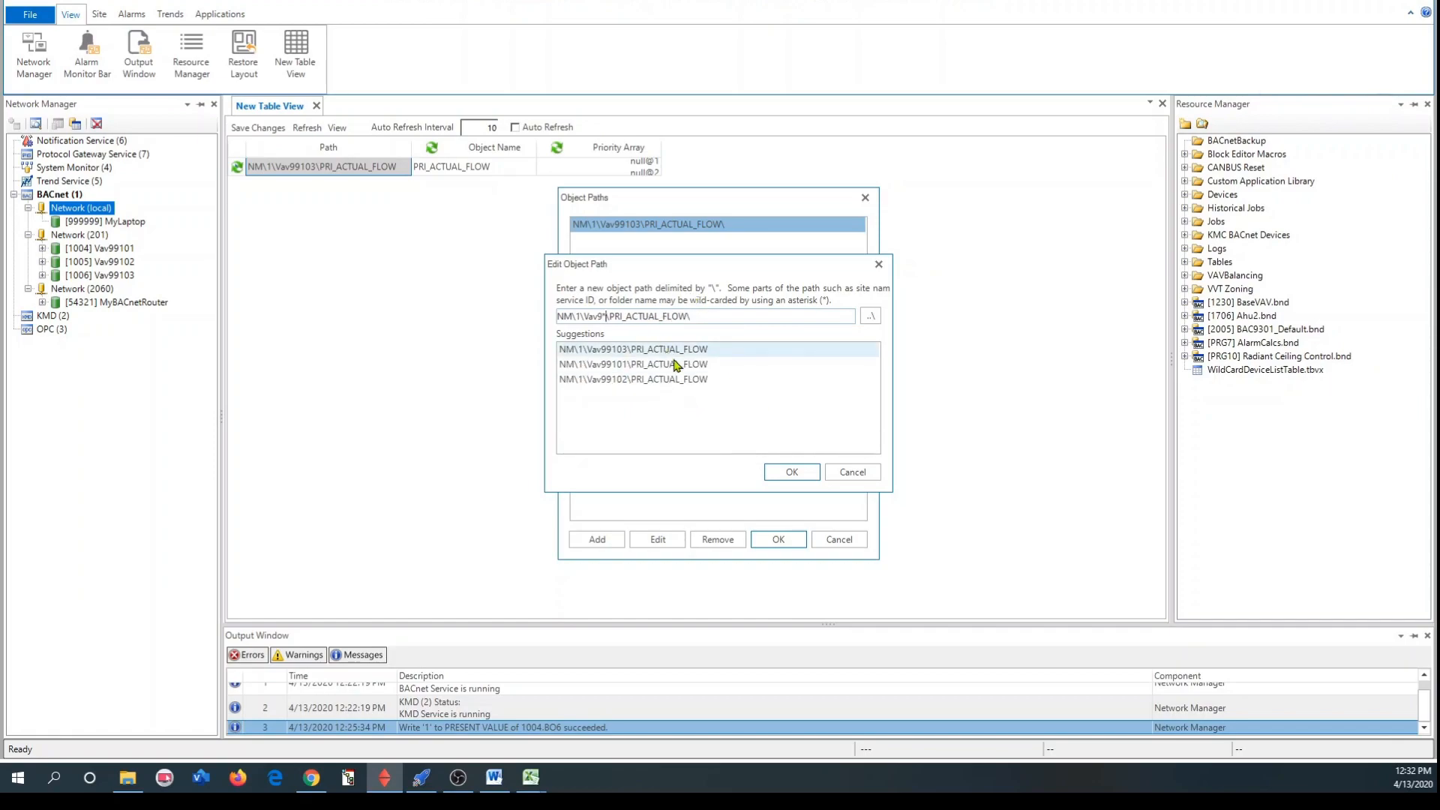
{"action": "left_click", "coordinate": [793, 474]}
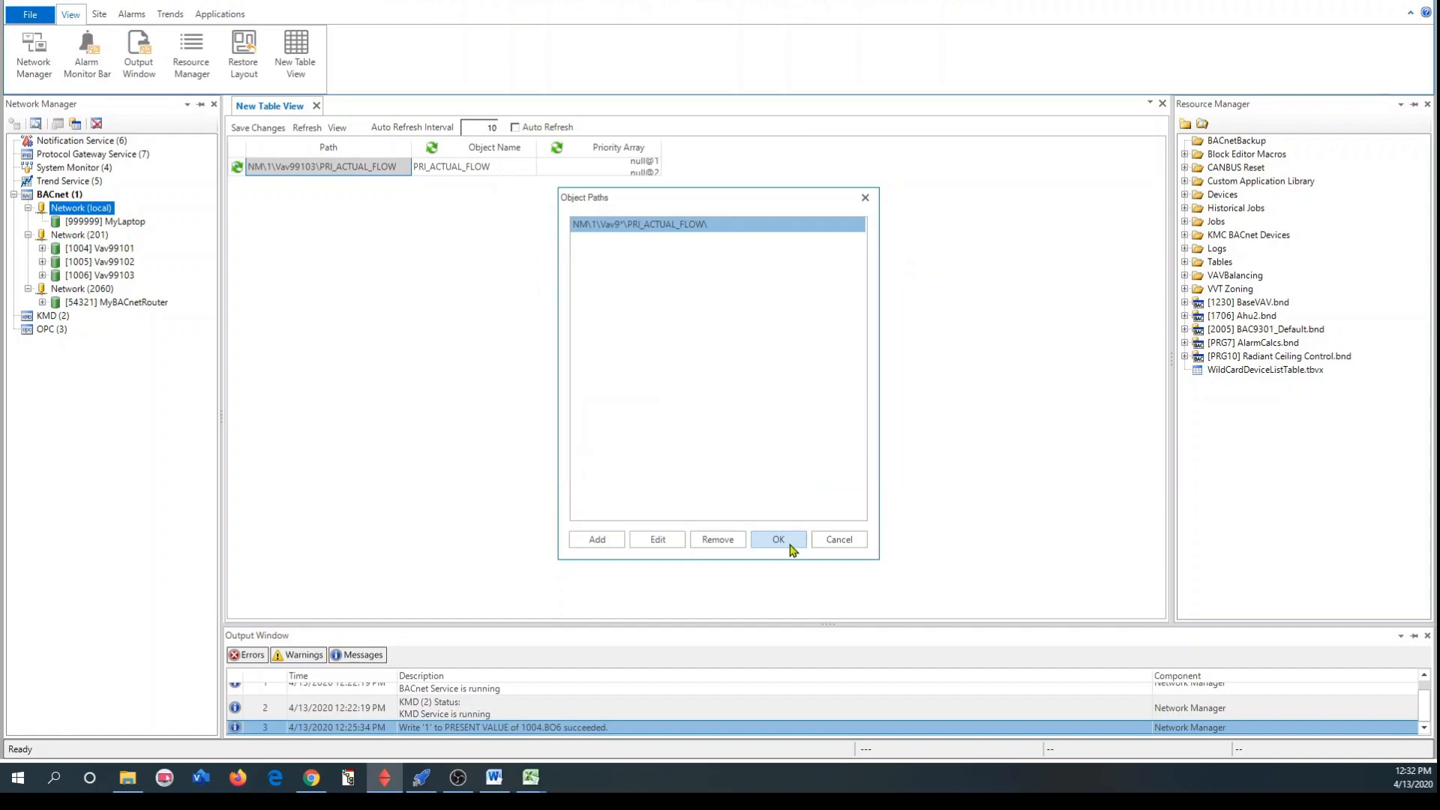
{"action": "left_click", "coordinate": [780, 541]}
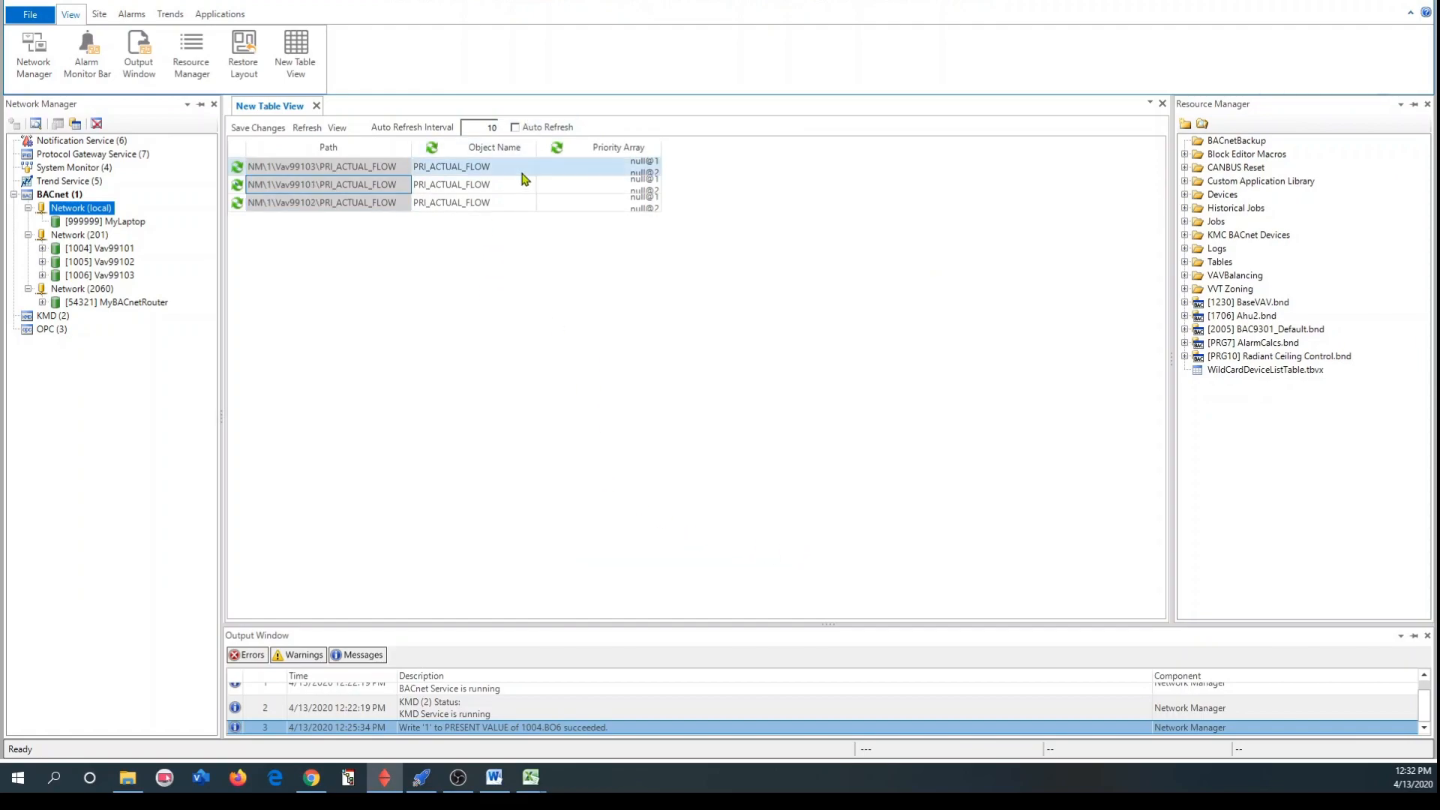
Step: Replace the Priority Array column with Present Value in the table's visible properties
{"action": "left_click", "coordinate": [342, 128]}
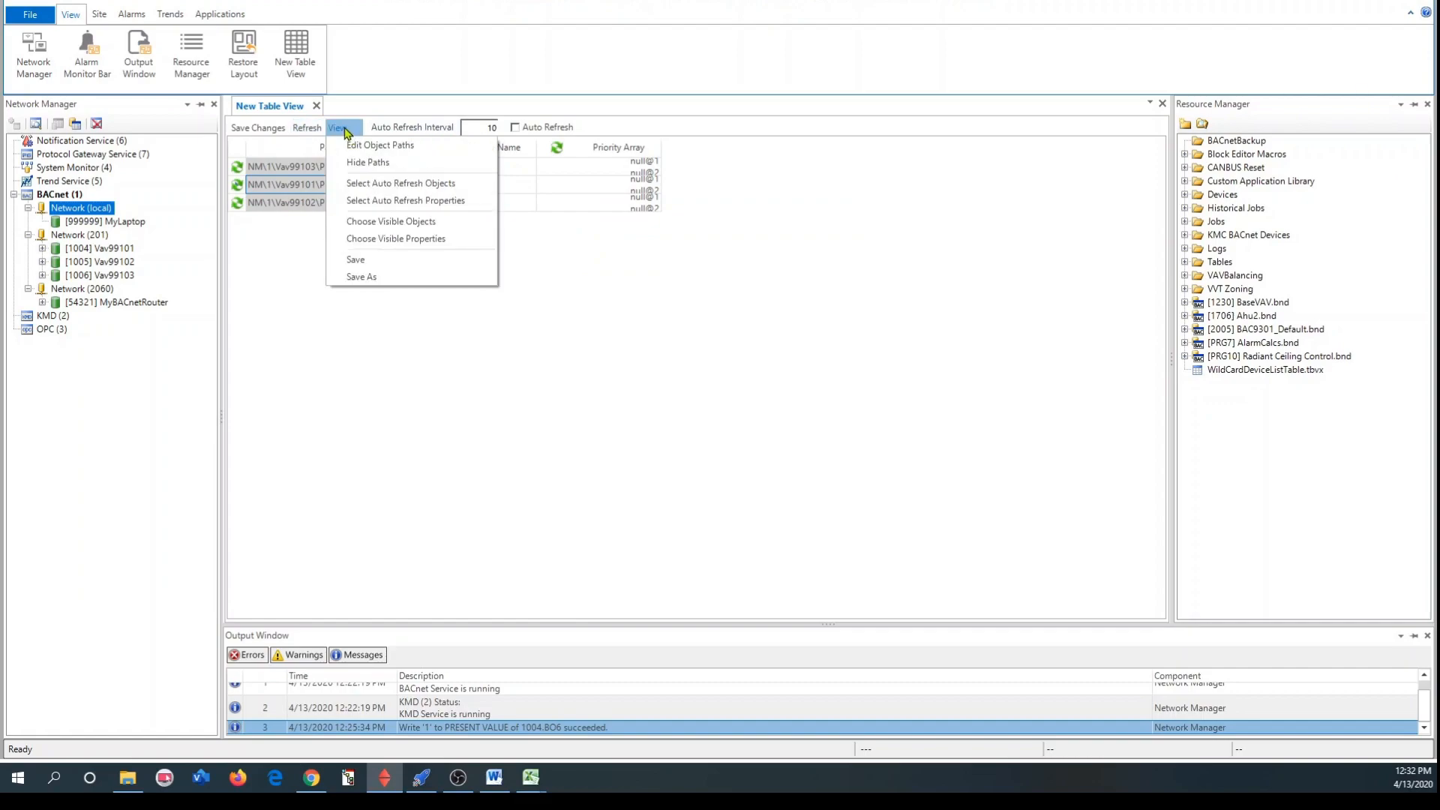
{"action": "left_click", "coordinate": [409, 238]}
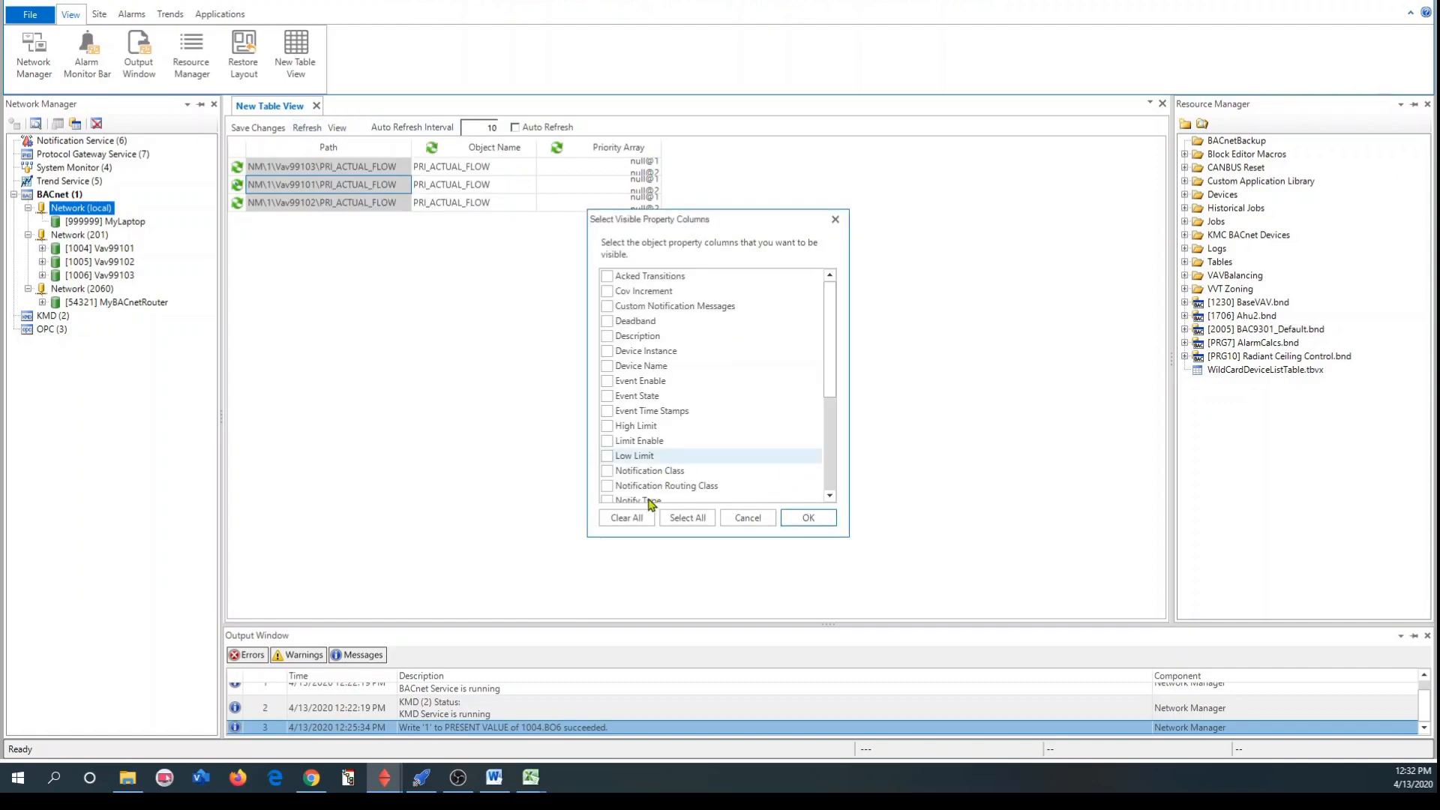
{"action": "scroll", "coordinate": [645, 480], "scroll_direction": "down", "scroll_amount": 4}
{"action": "left_click", "coordinate": [615, 411]}
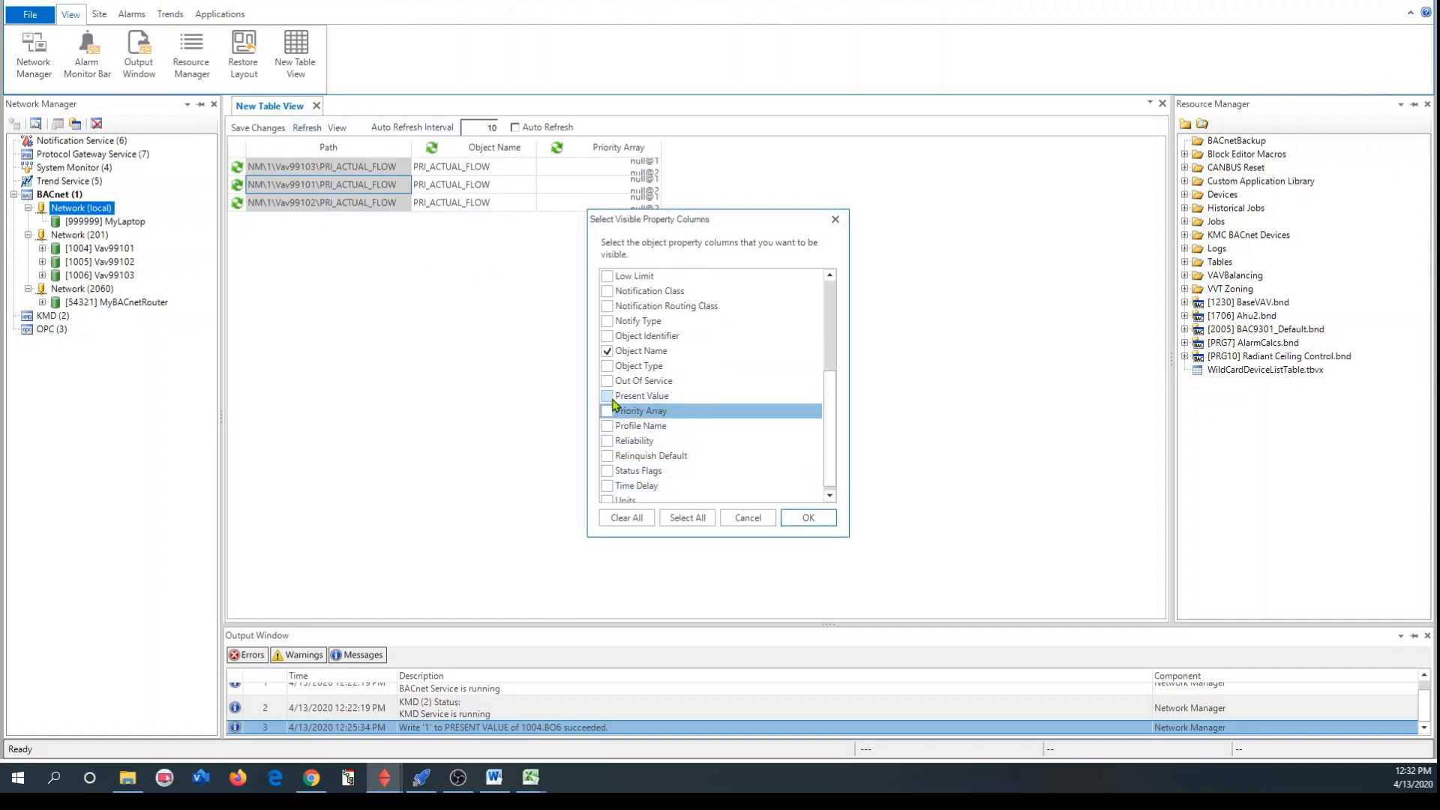
{"action": "left_click", "coordinate": [809, 517]}
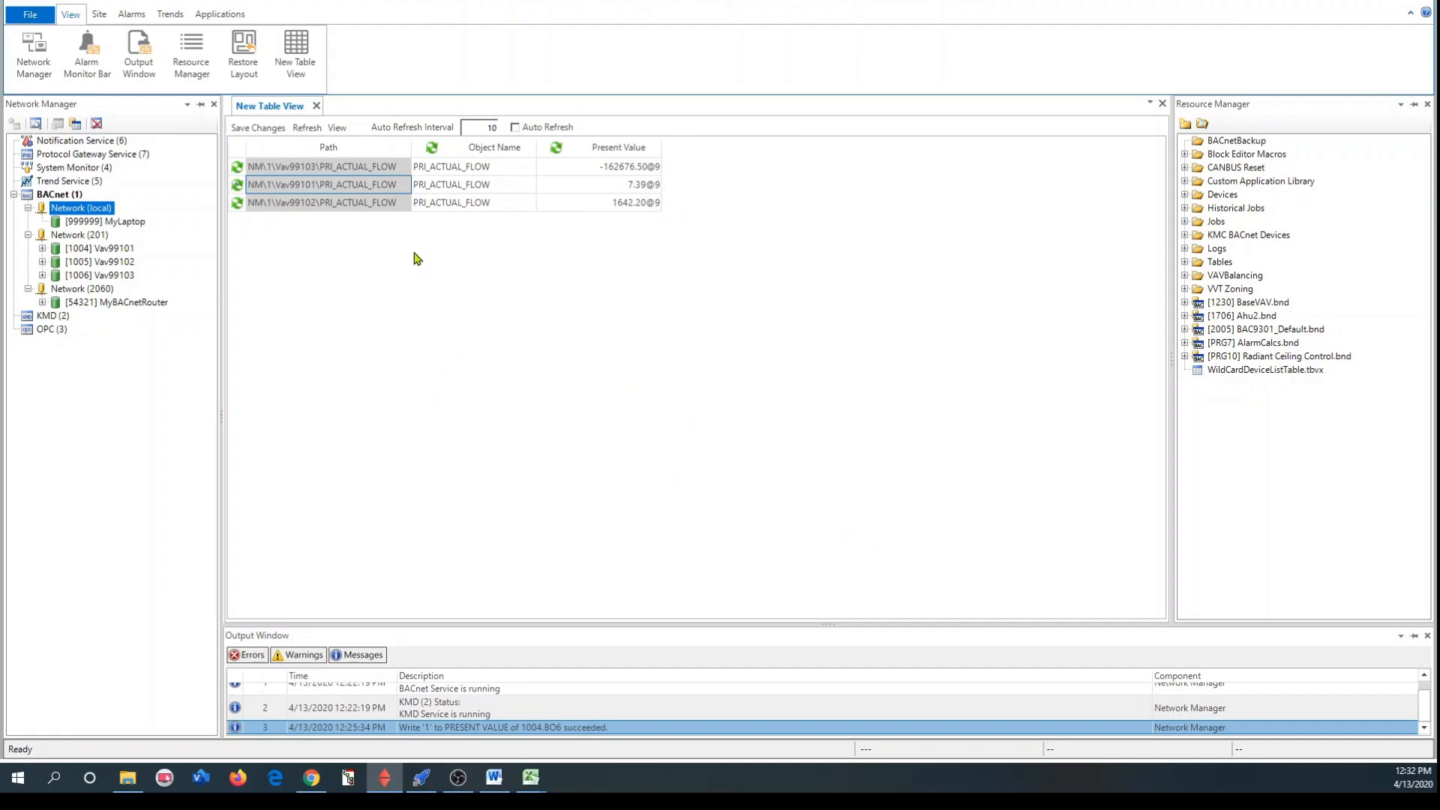
{"action": "left_click", "coordinate": [337, 127]}
{"action": "key", "text": "Escape"}
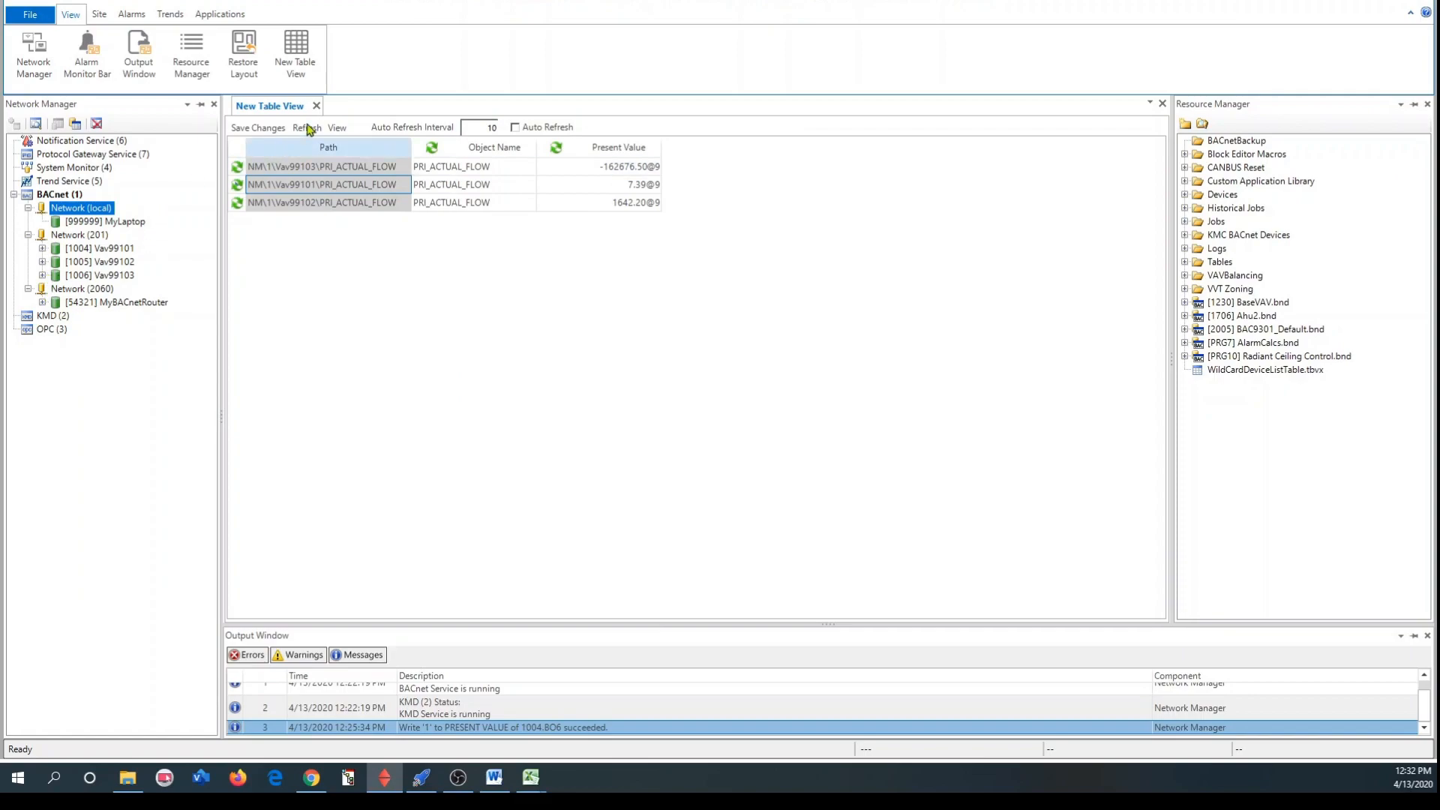
Step: Create a second empty table view and turn off Hide Paths for it
{"action": "left_click", "coordinate": [302, 46]}
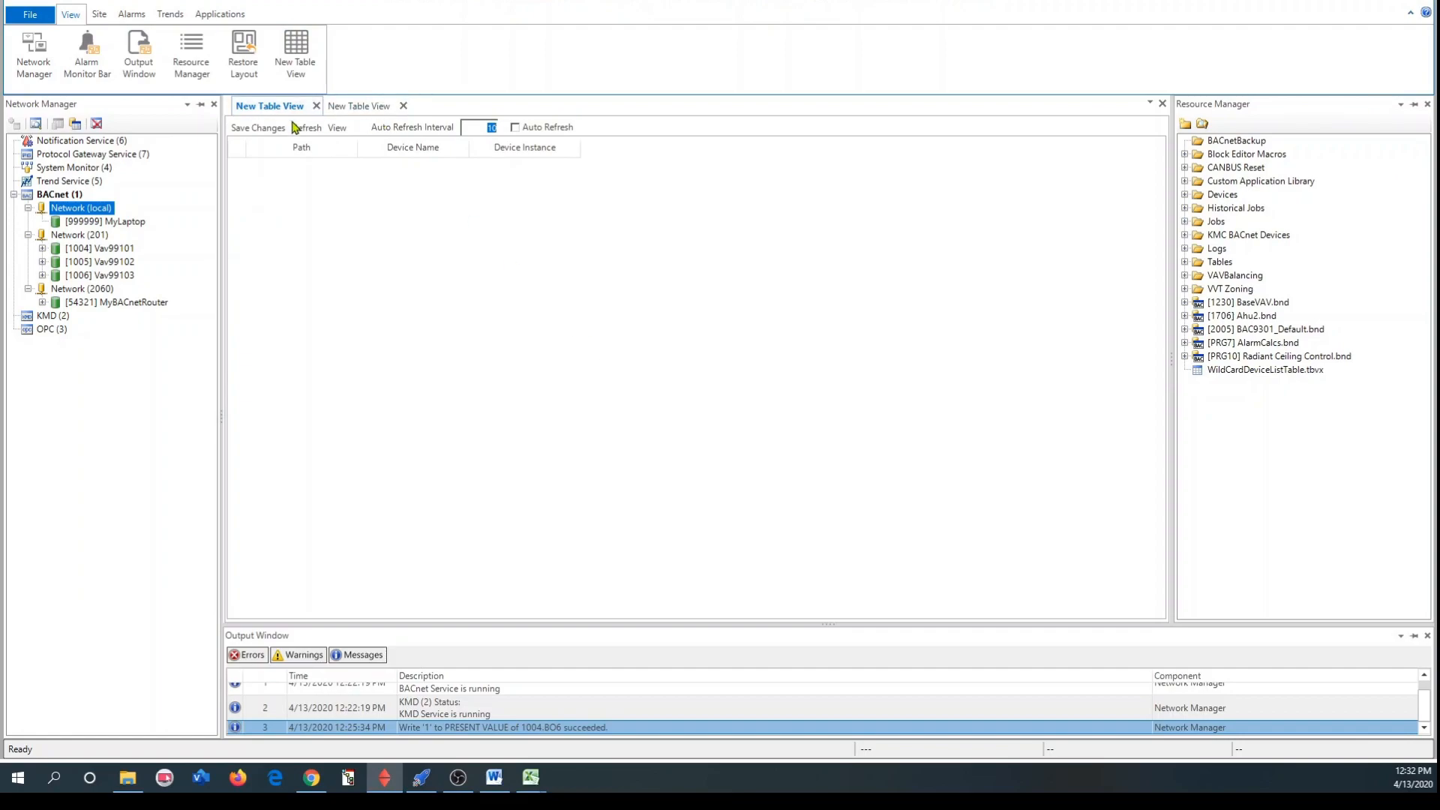
{"action": "left_click", "coordinate": [337, 128]}
{"action": "left_click", "coordinate": [348, 165]}
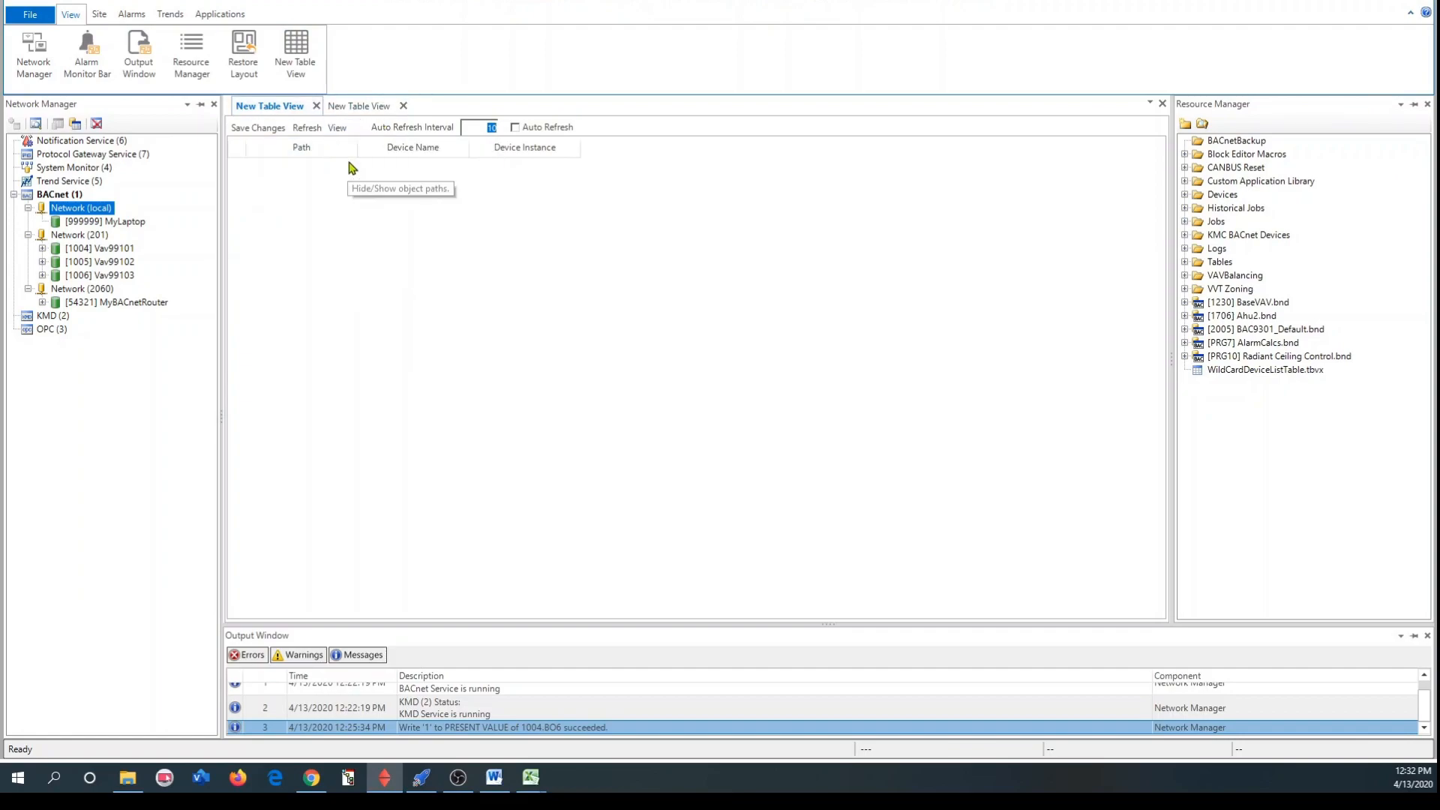
Step: Start a new object path in the second table, building it from the suggestions up to NM\BACnet\Vav99103
{"action": "left_click", "coordinate": [338, 127]}
{"action": "left_click", "coordinate": [370, 145]}
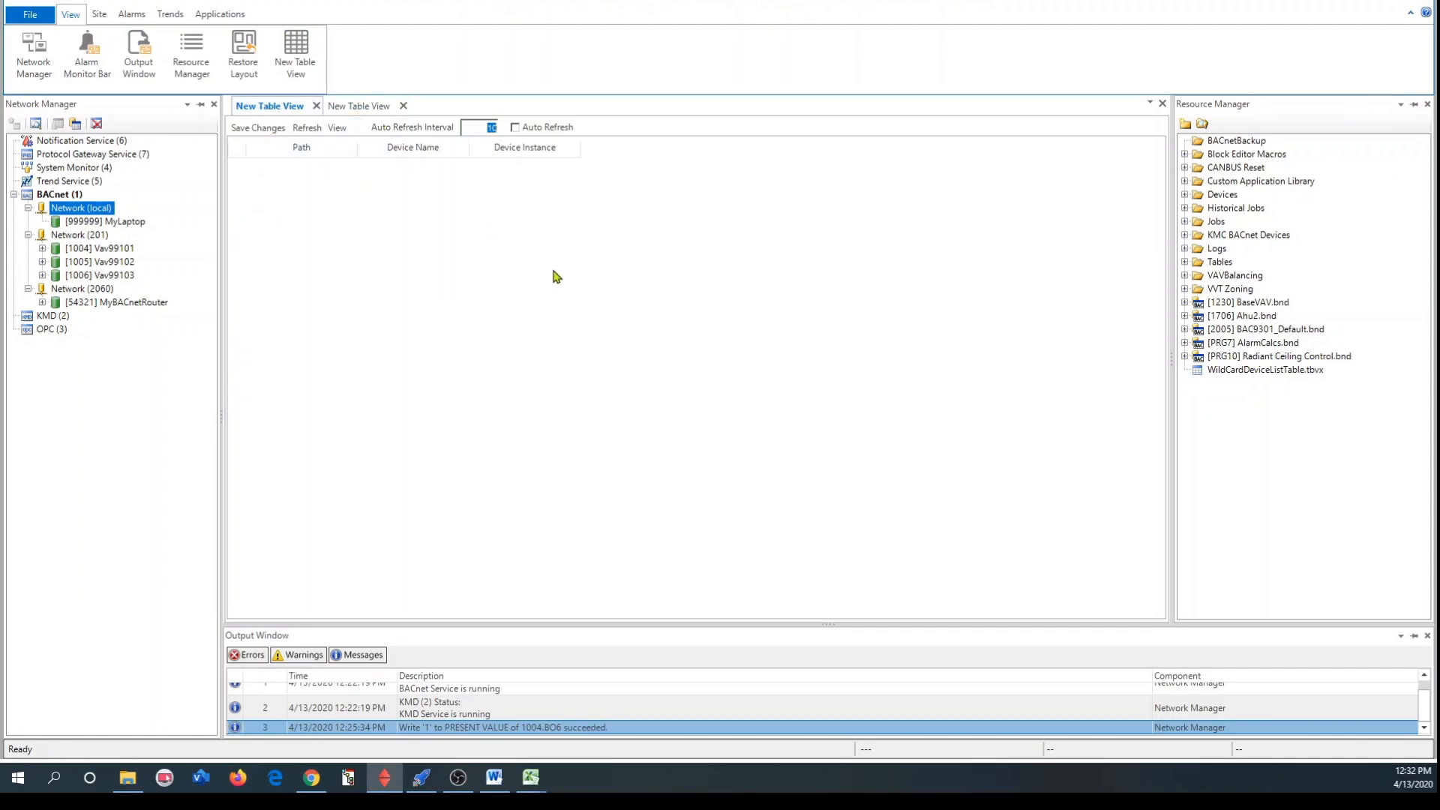
{"action": "left_click", "coordinate": [609, 540]}
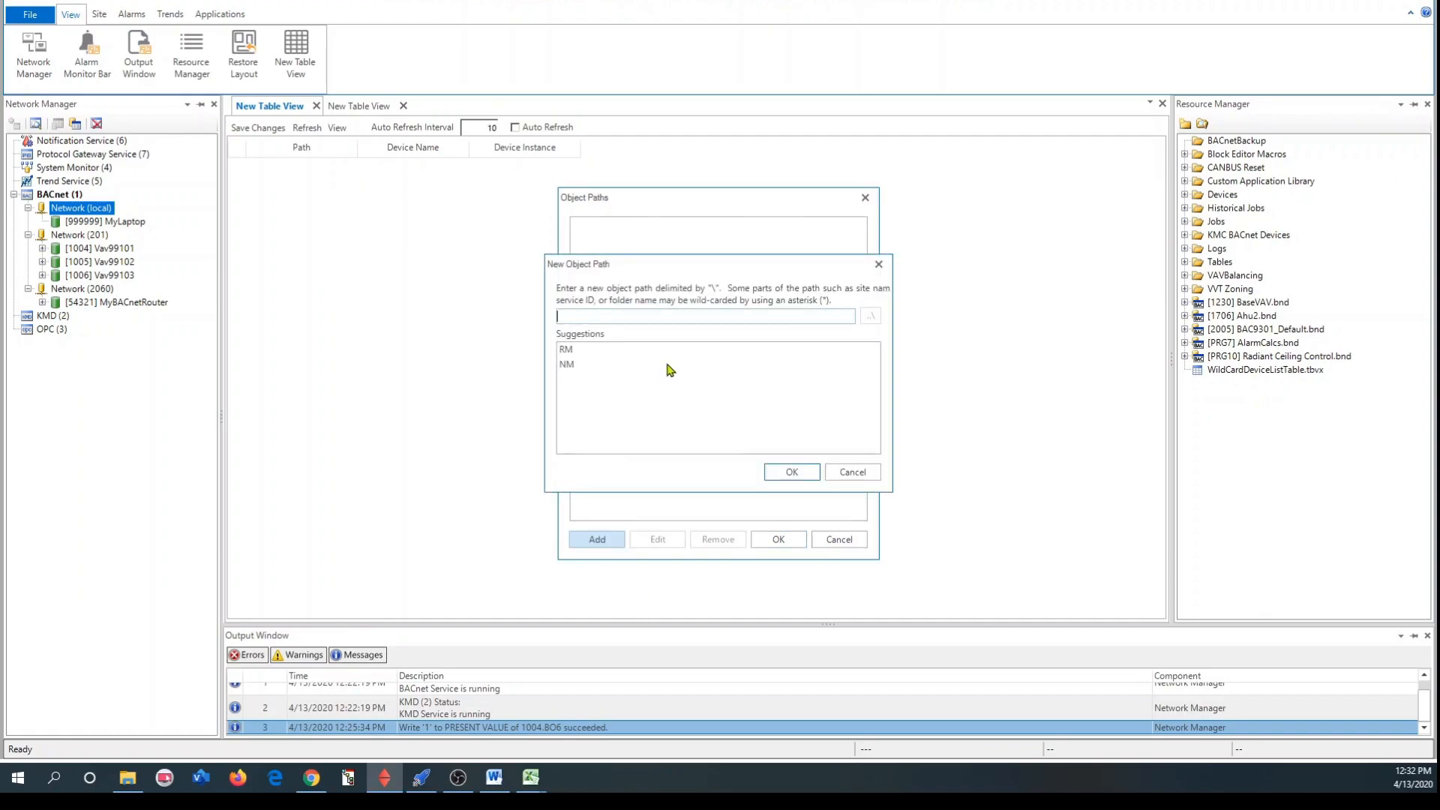
{"action": "left_click", "coordinate": [570, 365]}
{"action": "double_click", "coordinate": [570, 366]}
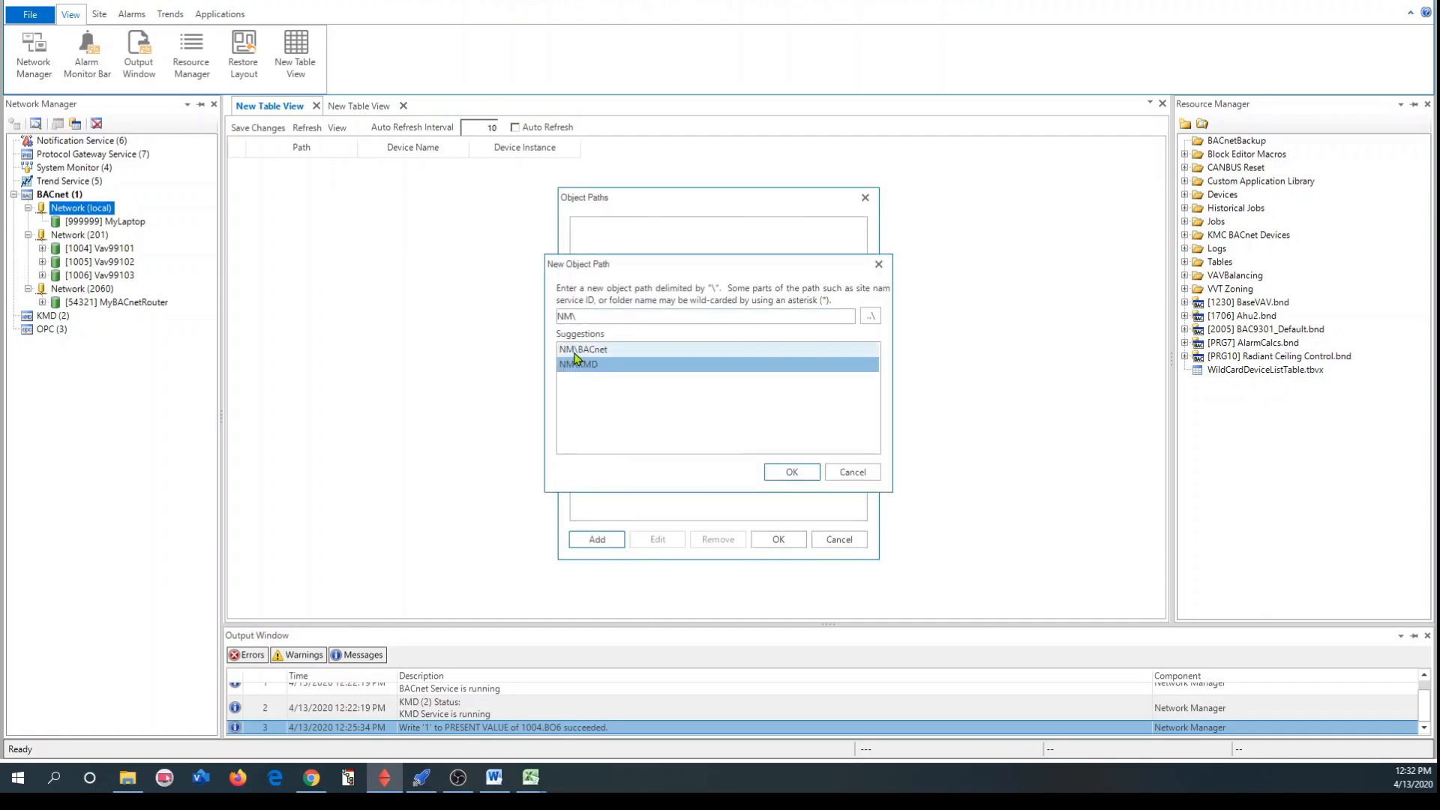
{"action": "double_click", "coordinate": [574, 351]}
{"action": "double_click", "coordinate": [616, 379]}
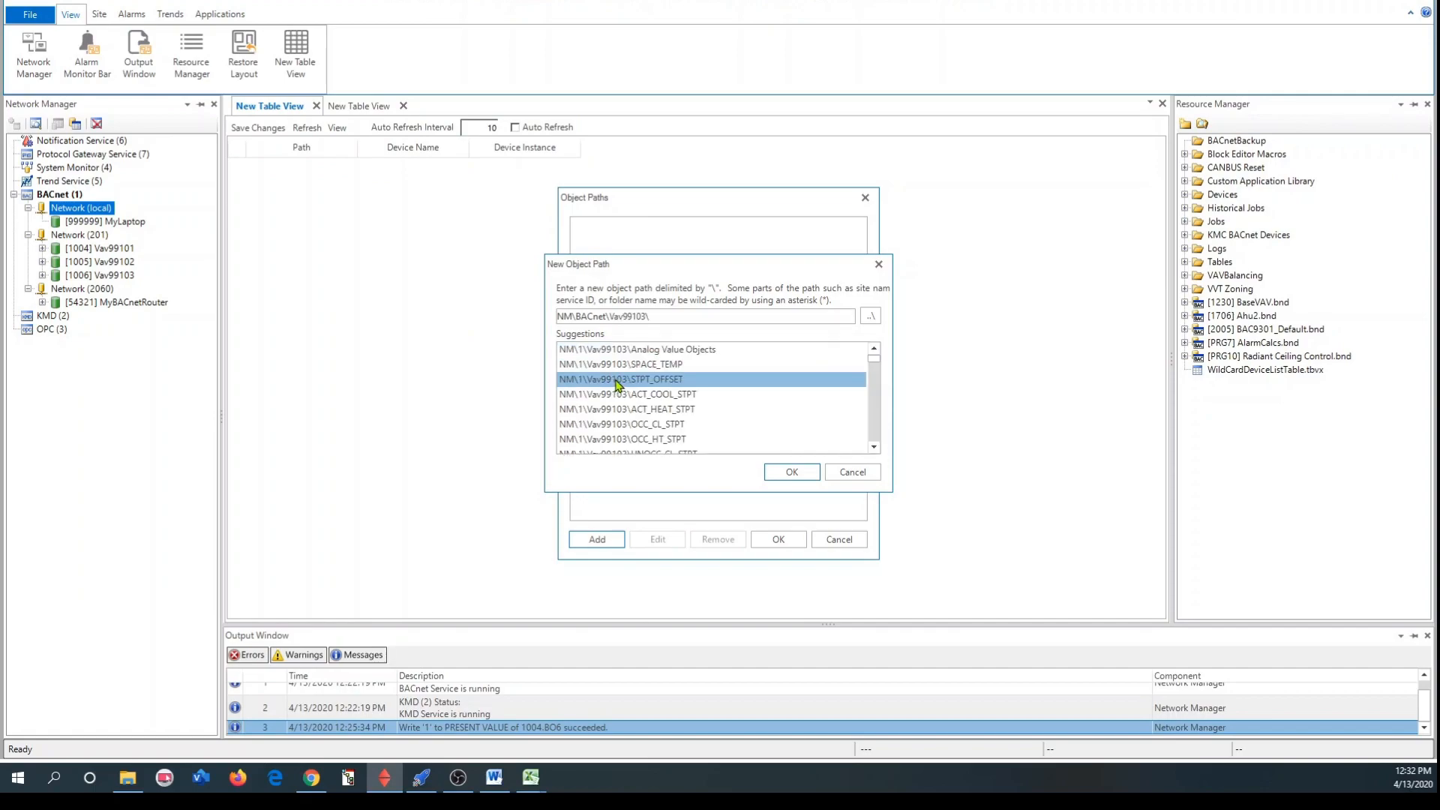
Step: Choose PRI_FLOW_STPT from Vav99103's suggested objects and add its path to the second table
{"action": "scroll", "coordinate": [627, 420], "scroll_direction": "down", "scroll_amount": 3}
{"action": "scroll", "coordinate": [627, 427], "scroll_direction": "down", "scroll_amount": 2}
{"action": "scroll", "coordinate": [627, 429], "scroll_direction": "down", "scroll_amount": 1}
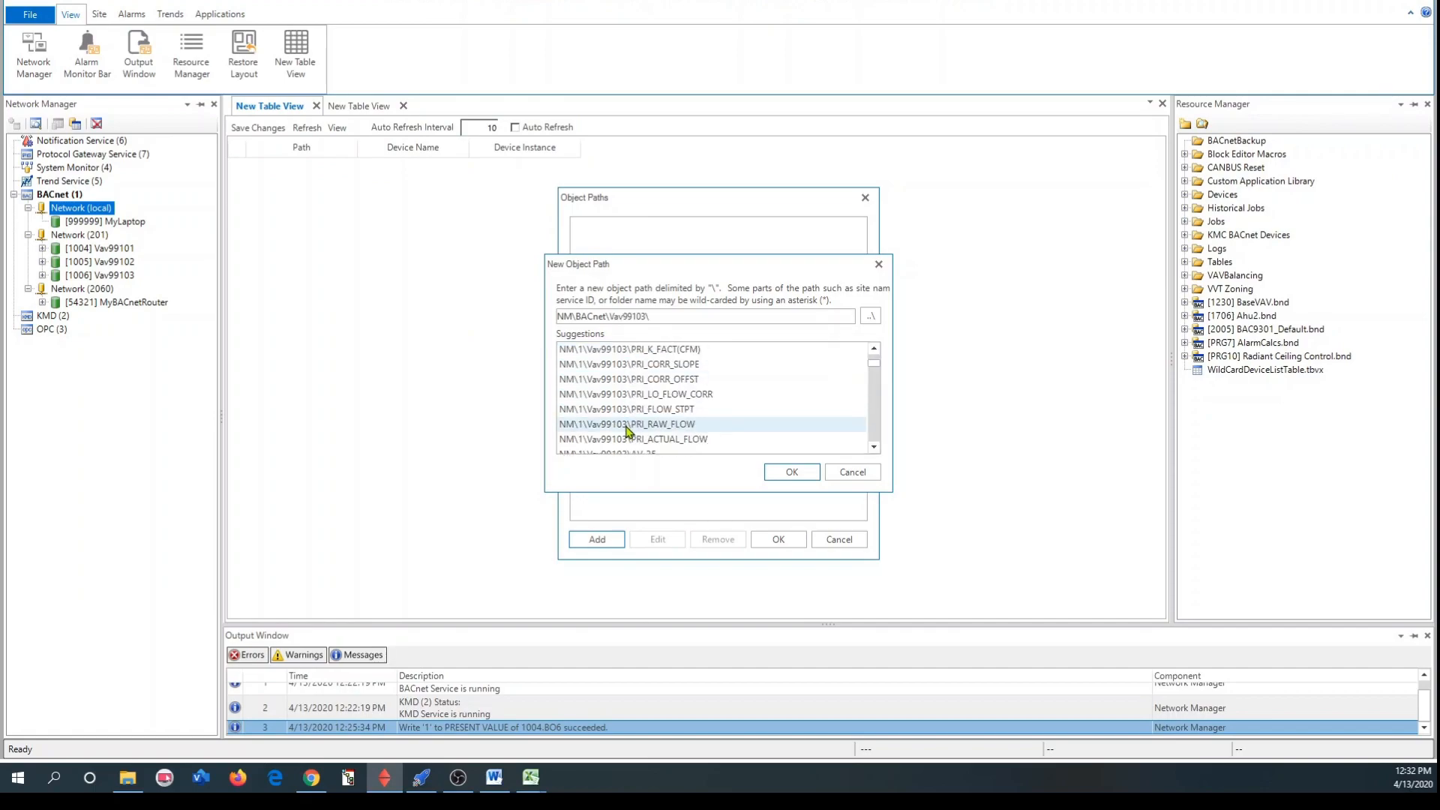
{"action": "scroll", "coordinate": [627, 430], "scroll_direction": "down", "scroll_amount": 1}
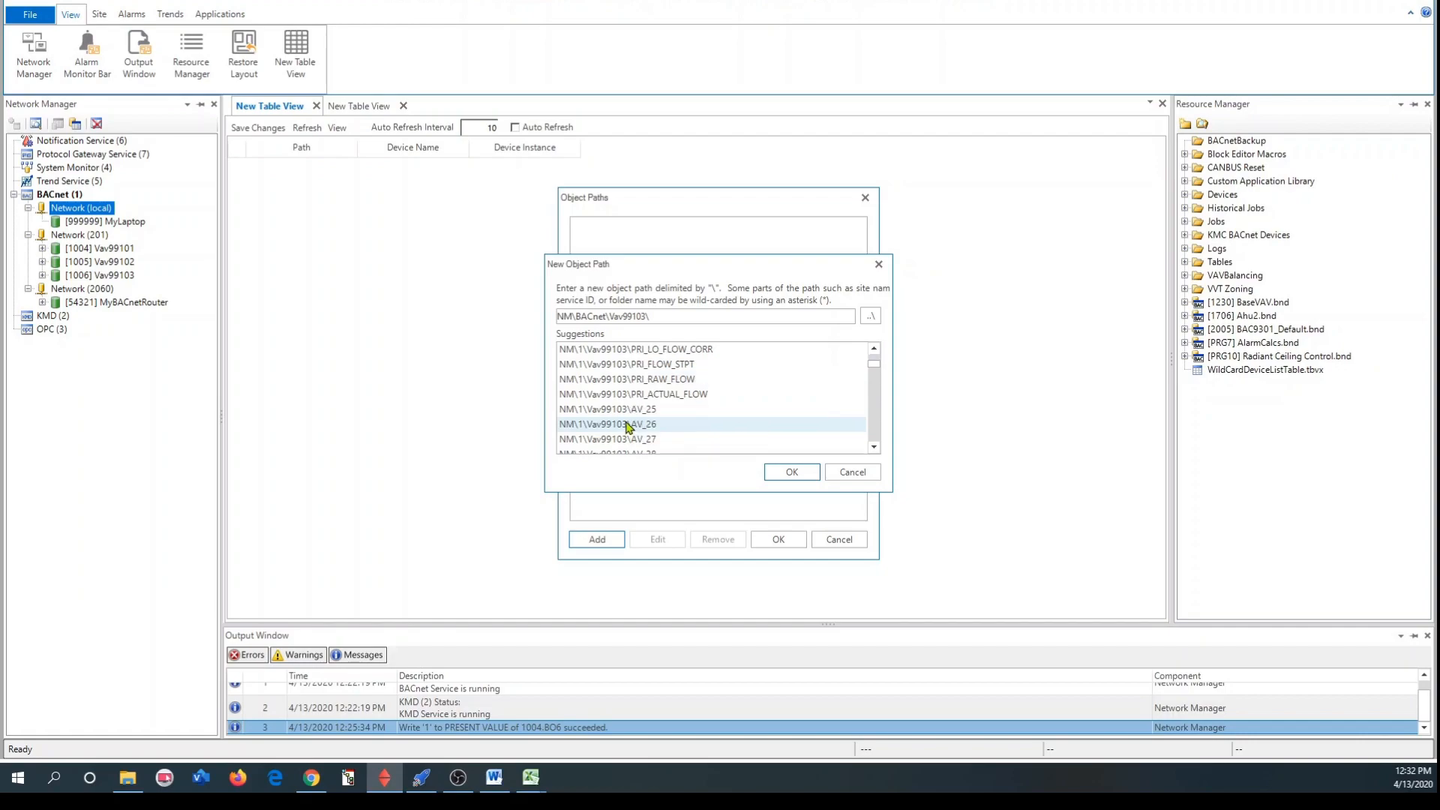
{"action": "scroll", "coordinate": [630, 425], "scroll_direction": "up", "scroll_amount": 1}
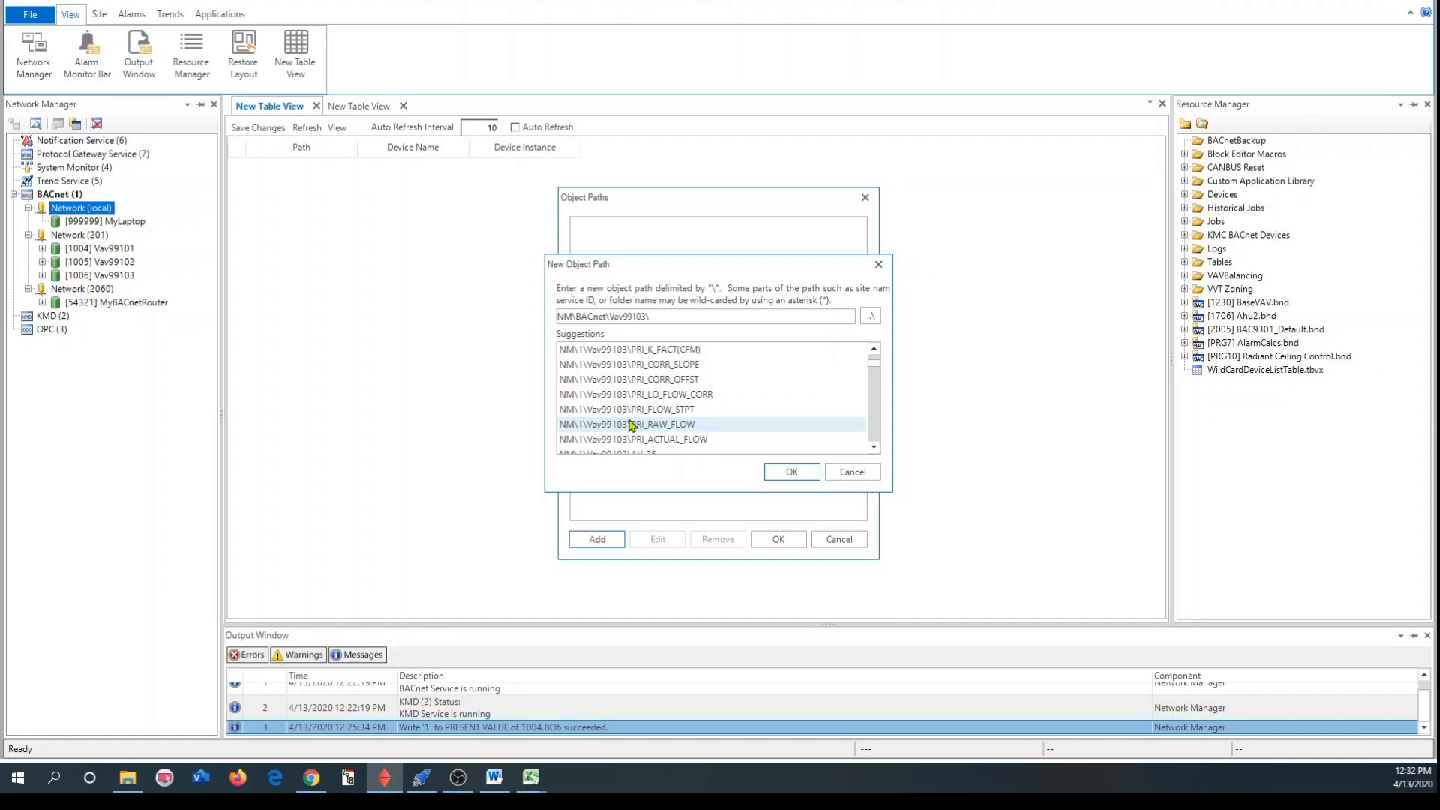
{"action": "left_click", "coordinate": [677, 409]}
{"action": "left_click", "coordinate": [801, 474]}
{"action": "left_click", "coordinate": [778, 539]}
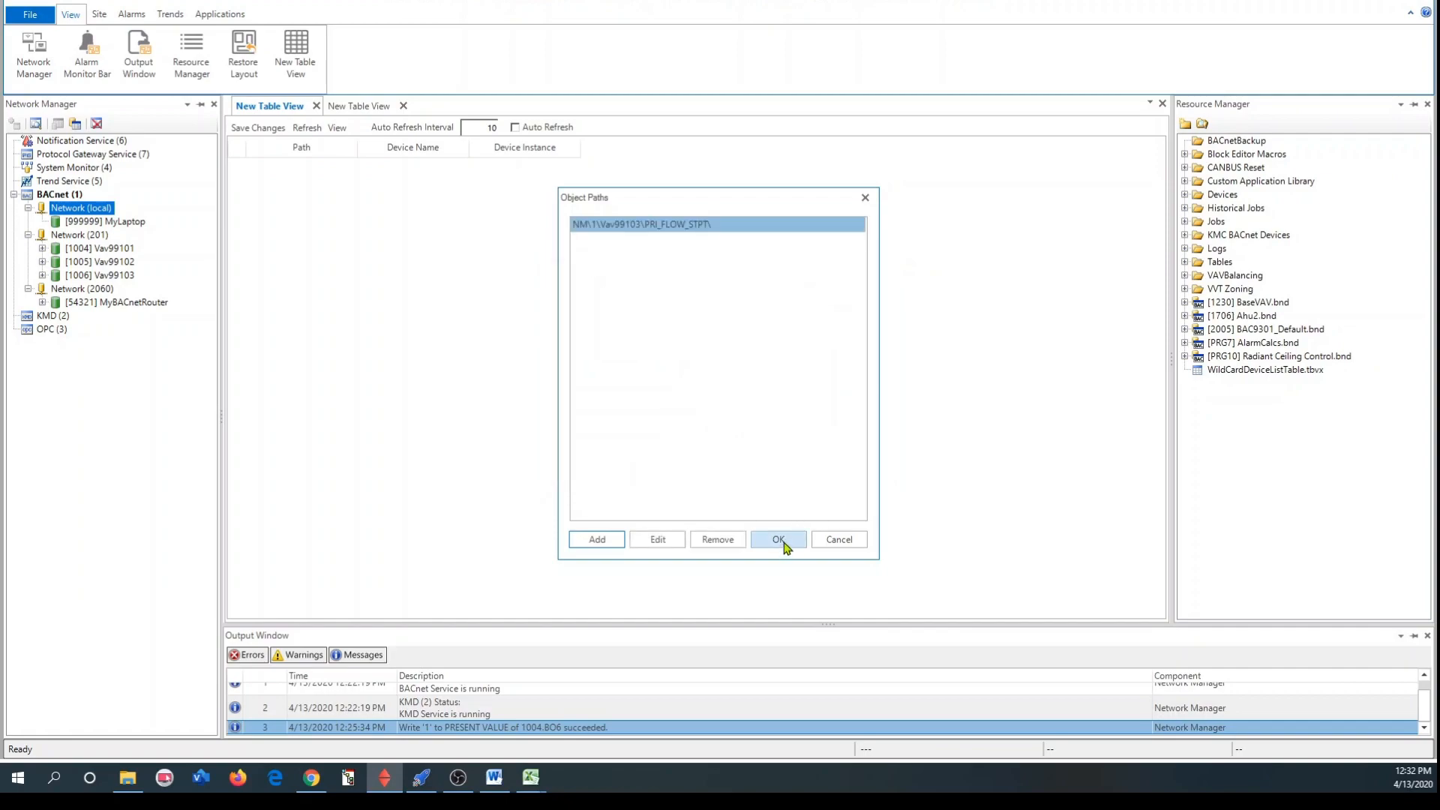
{"action": "left_click", "coordinate": [339, 128]}
{"action": "left_click", "coordinate": [365, 147]}
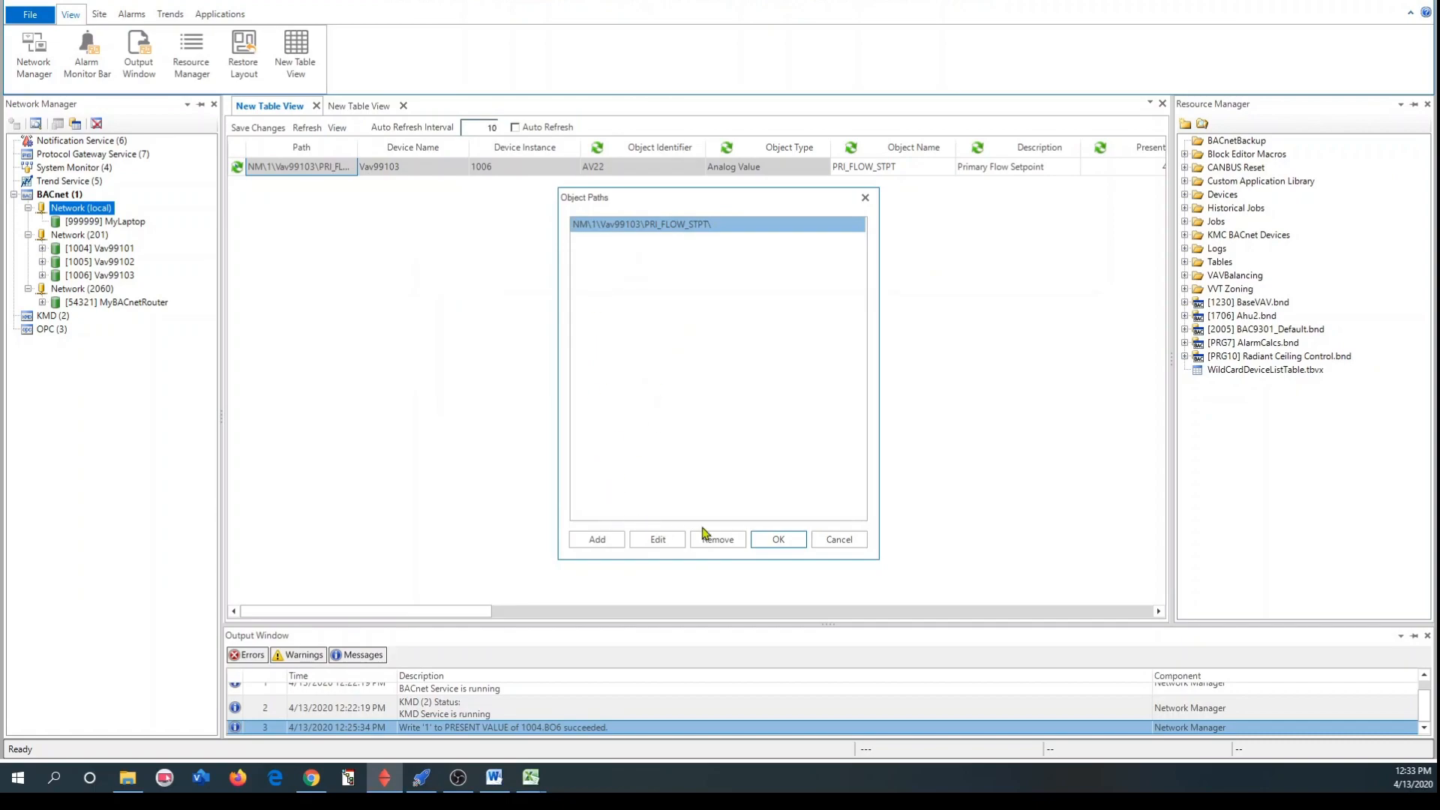
{"action": "left_click", "coordinate": [838, 540]}
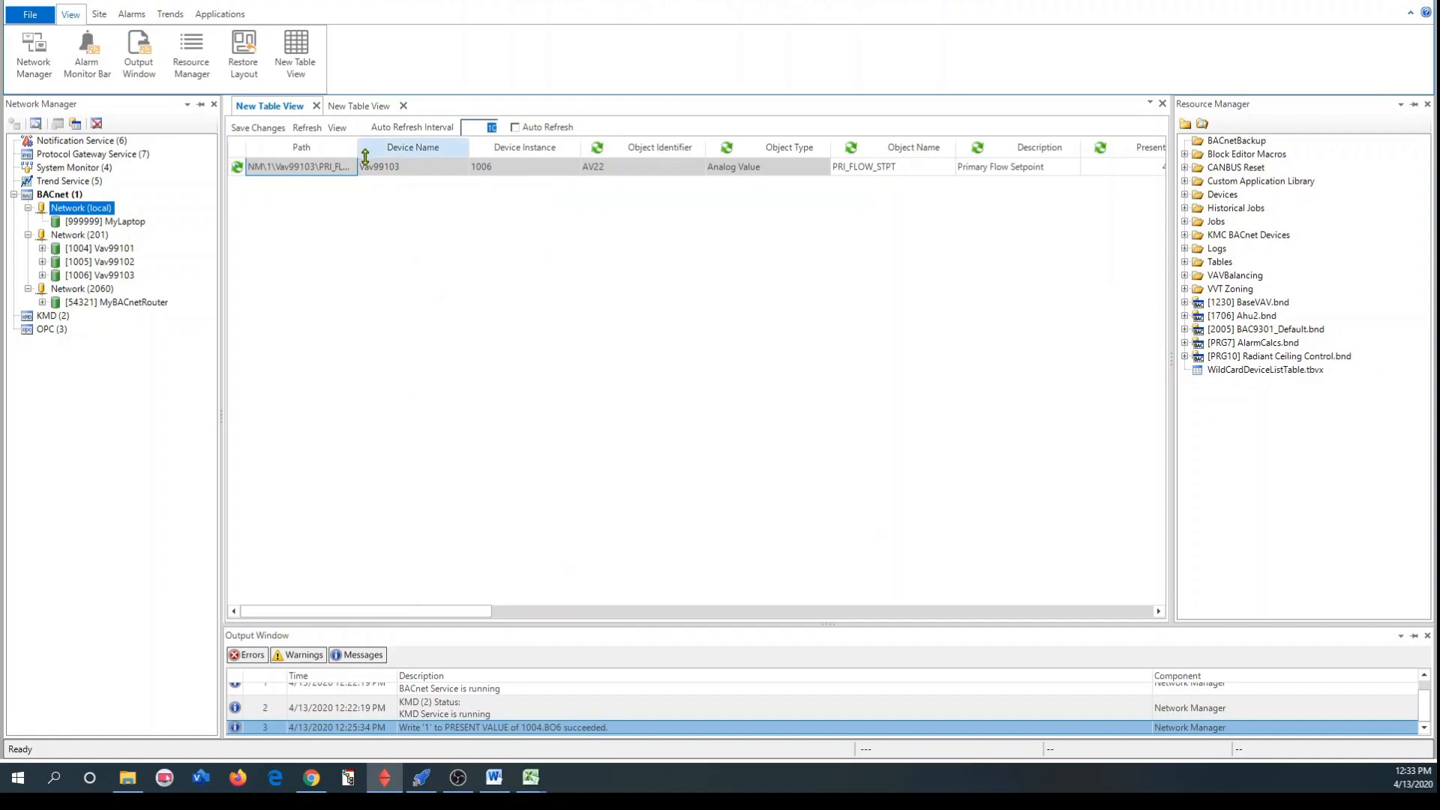
Step: Limit the PRI_FLOW_STPT table's visible properties to Present Value, Priority Array and Relinquish Default
{"action": "left_click", "coordinate": [338, 128]}
{"action": "left_click", "coordinate": [395, 239]}
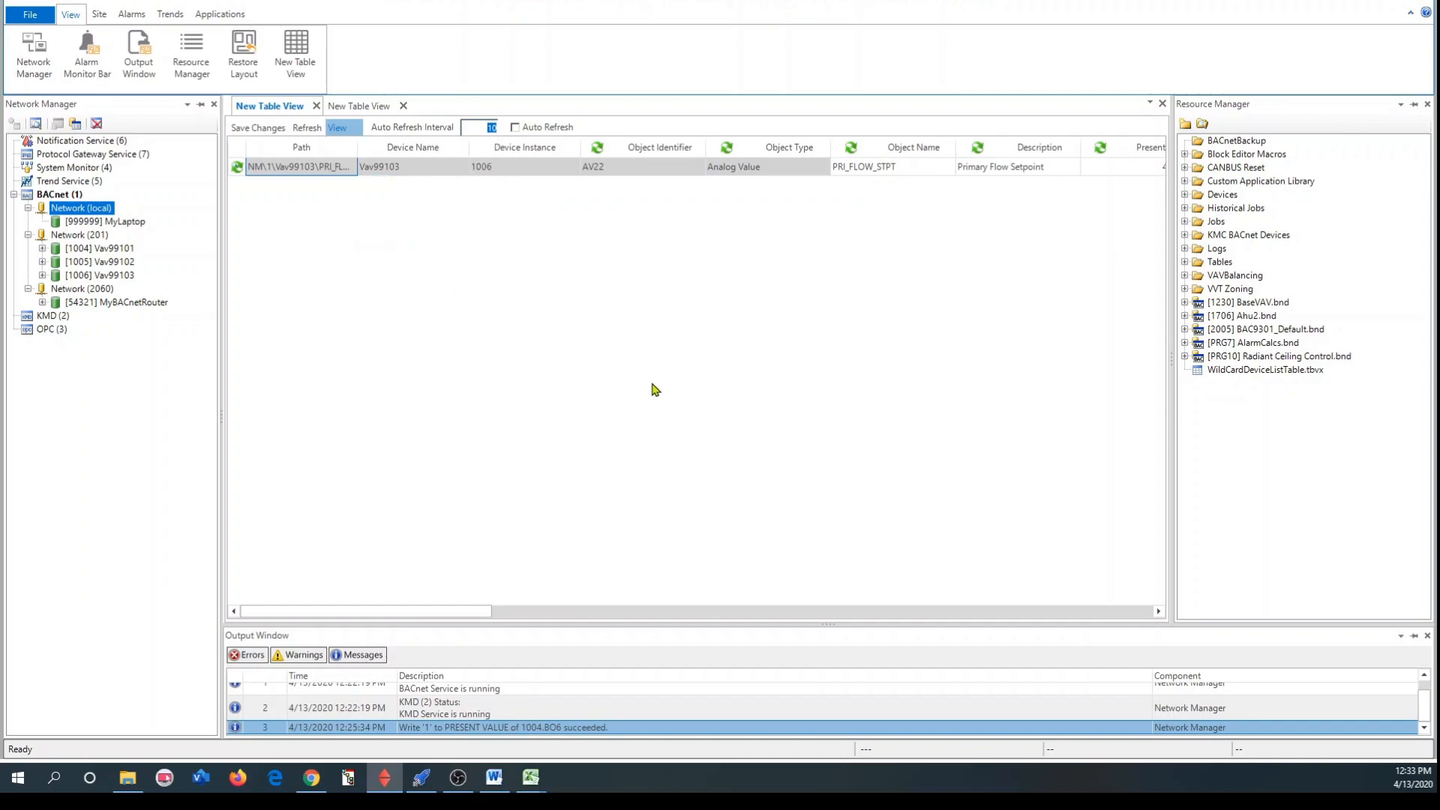
{"action": "right_click", "coordinate": [760, 399]}
{"action": "left_click", "coordinate": [791, 412]}
{"action": "scroll", "coordinate": [681, 456], "scroll_direction": "down", "scroll_amount": 2}
{"action": "scroll", "coordinate": [684, 458], "scroll_direction": "down", "scroll_amount": 2}
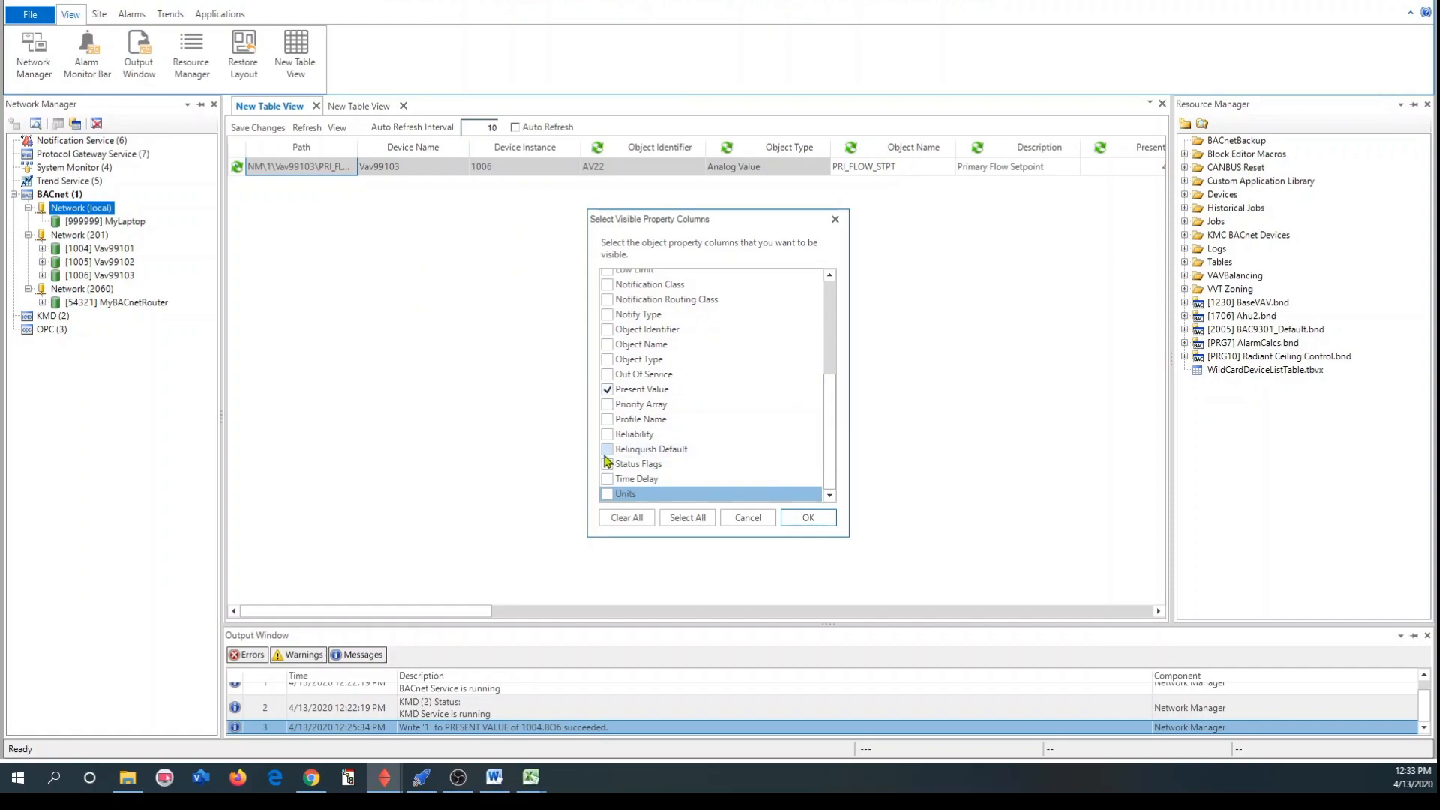
{"action": "left_click", "coordinate": [607, 404]}
{"action": "left_click", "coordinate": [607, 449]}
{"action": "left_click", "coordinate": [815, 522]}
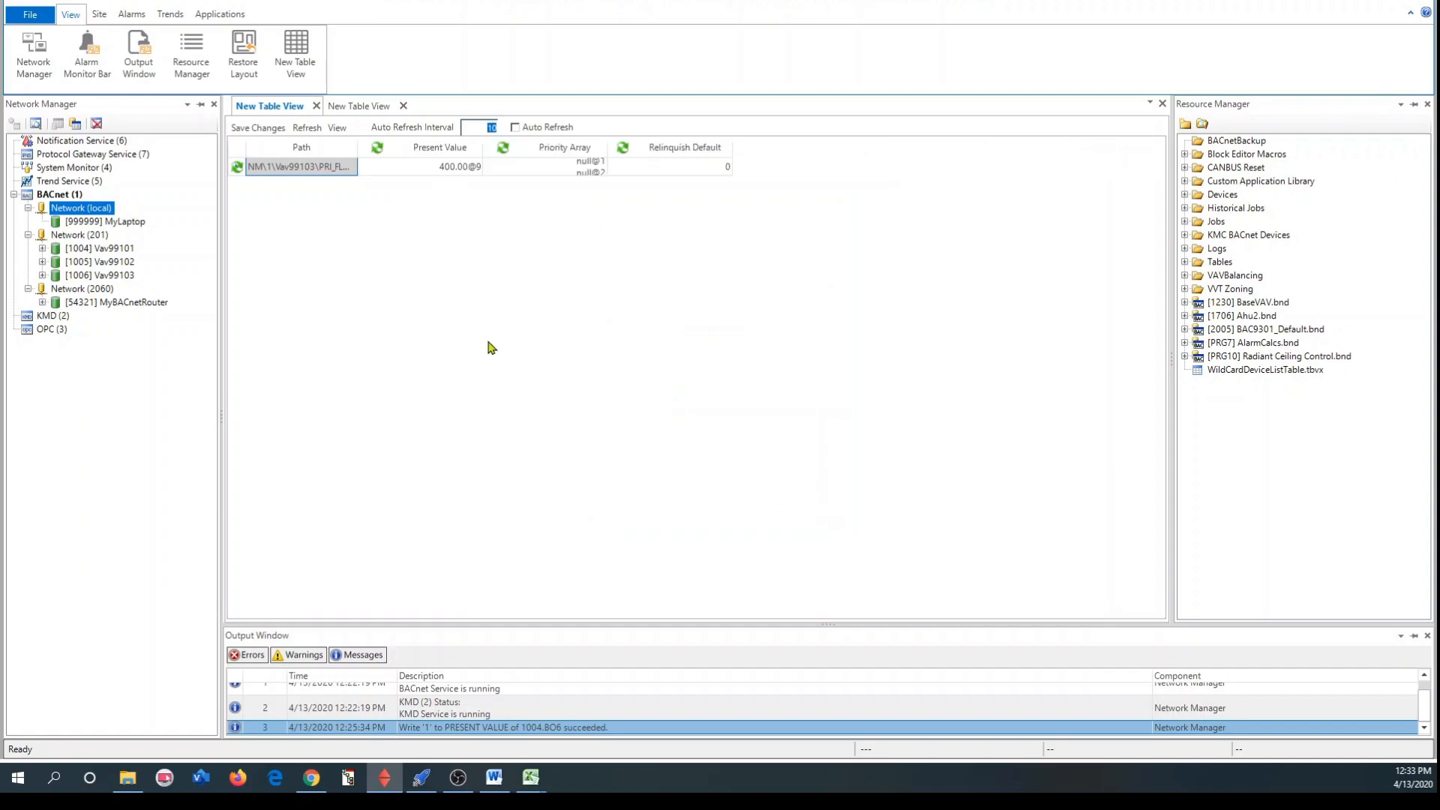
Step: Change the second table's object path to the wildcarded NM\1\Vav9*\PRI_FLOW_STPT\ and apply it
{"action": "left_click", "coordinate": [337, 128]}
{"action": "left_click", "coordinate": [359, 146]}
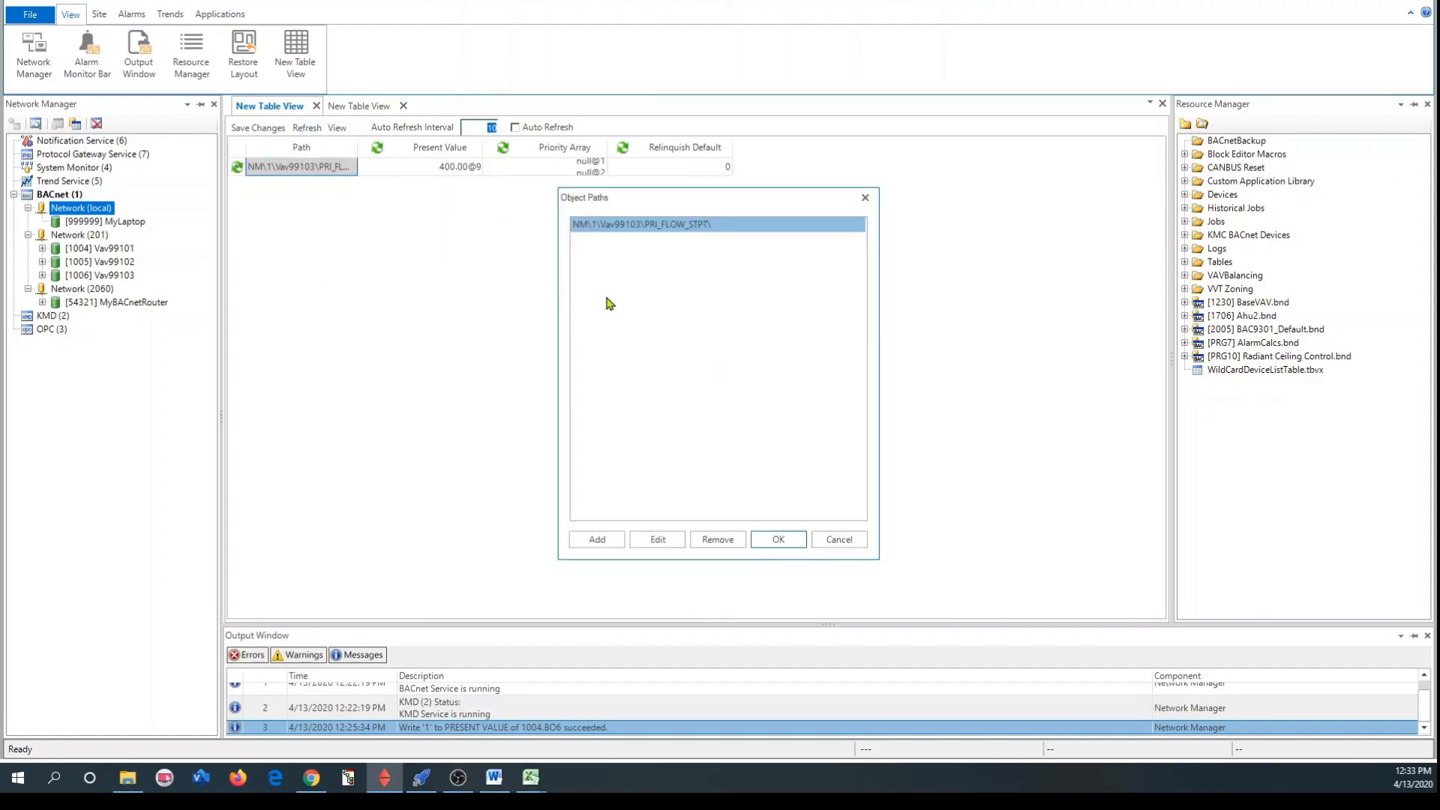
{"action": "double_click", "coordinate": [627, 233]}
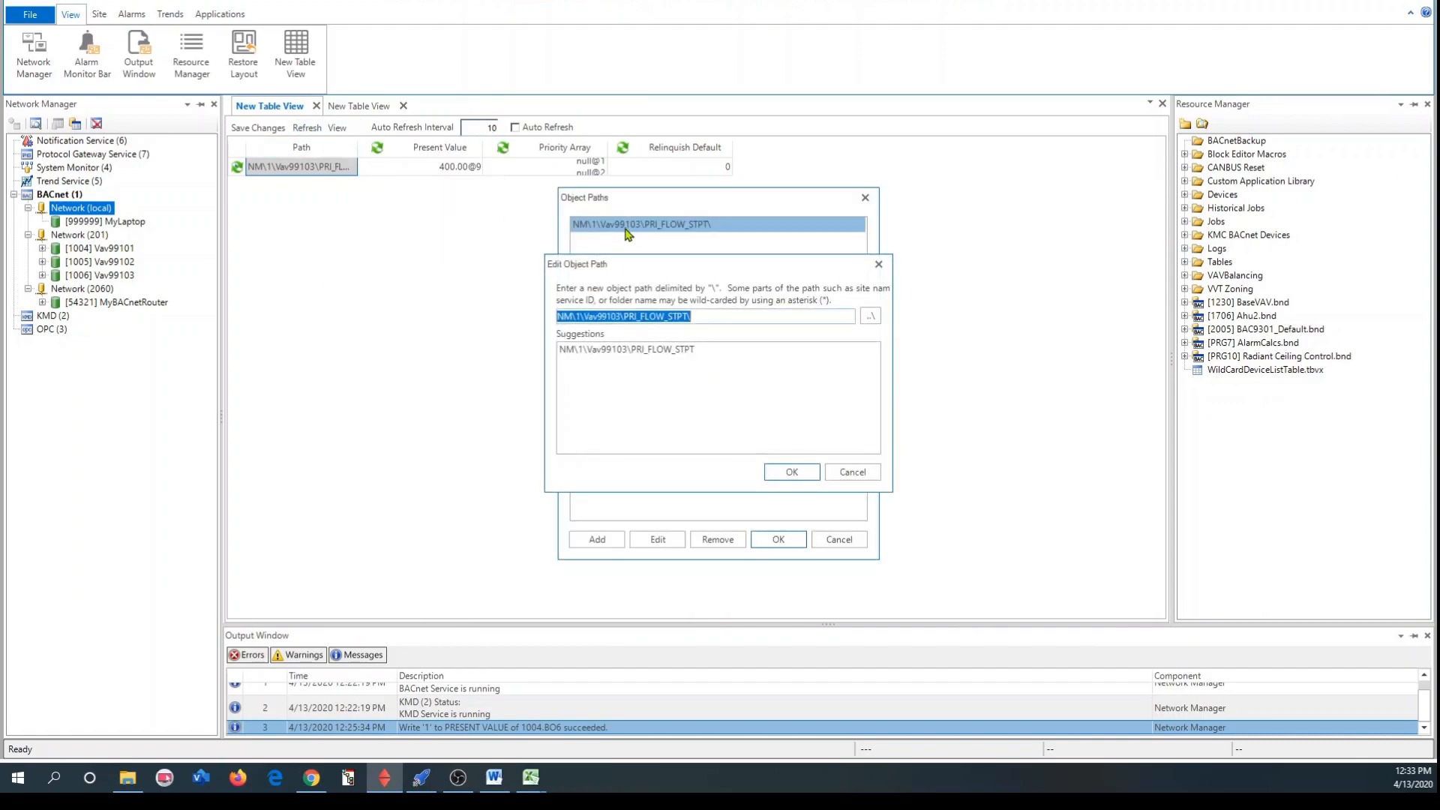
{"action": "left_click", "coordinate": [619, 316]}
{"action": "key", "text": "BackSpace"}
{"action": "key", "text": "BackSpace"}
{"action": "key", "text": "BackSpace"}
{"action": "key", "text": "BackSpace"}
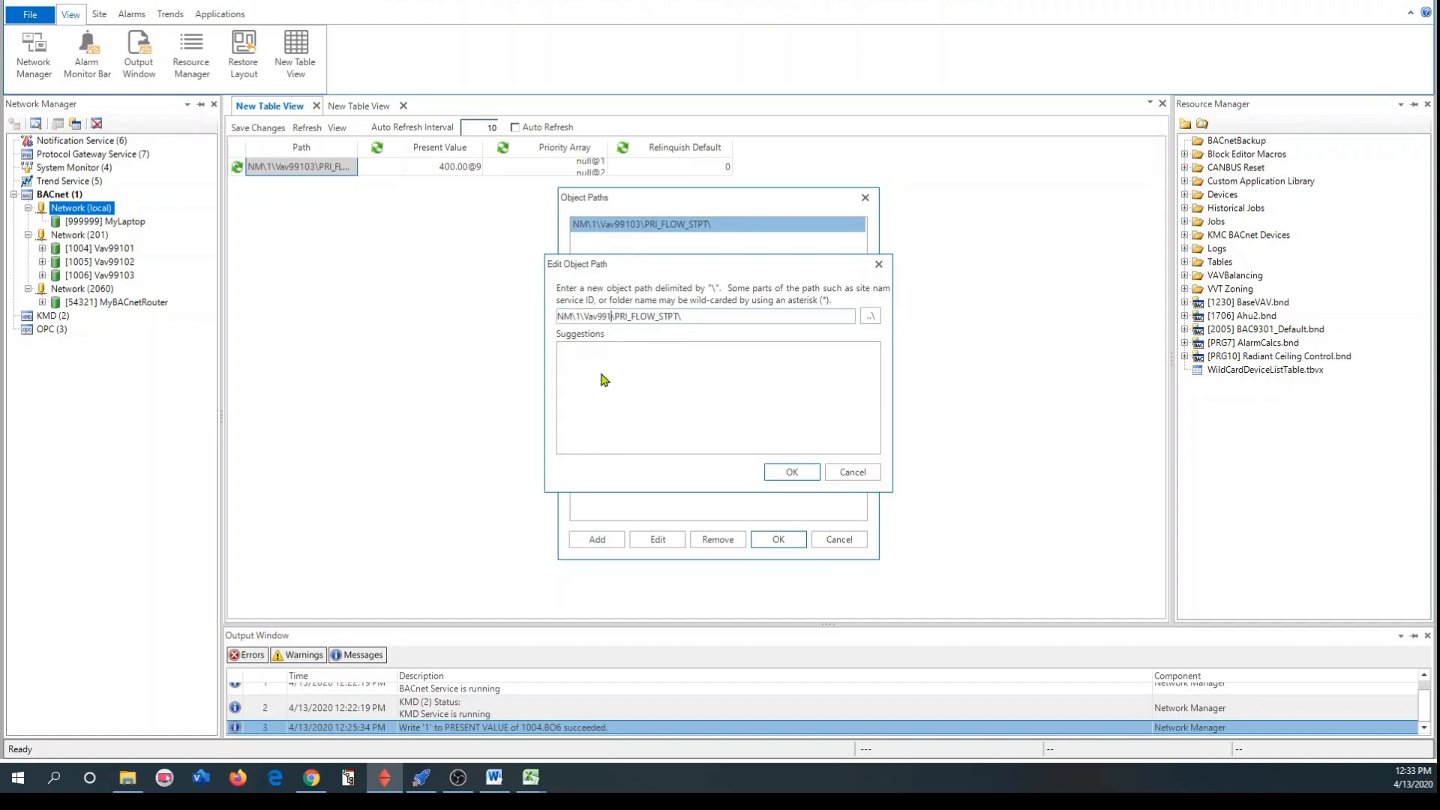
{"action": "type", "text": "*"}
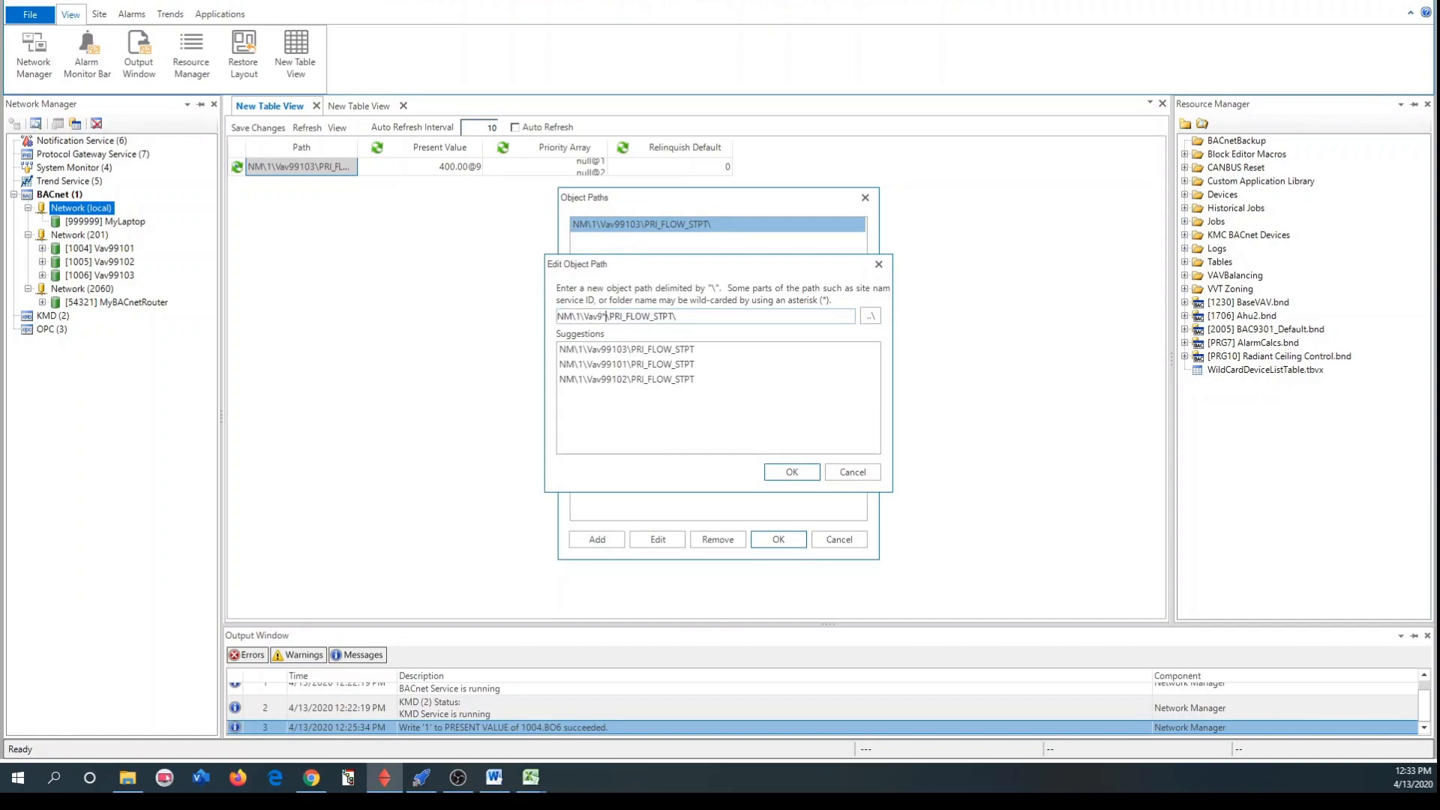
{"action": "left_click", "coordinate": [792, 477]}
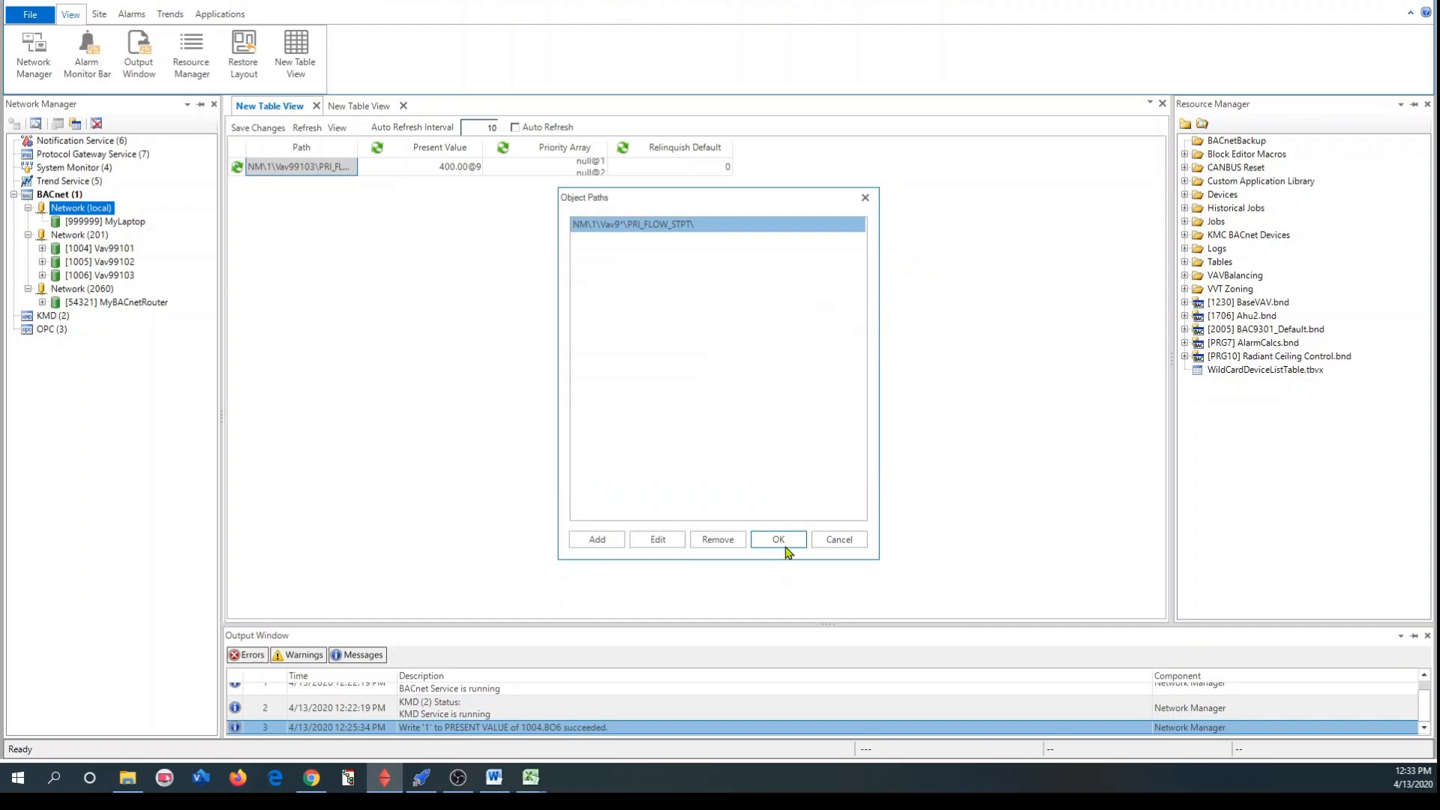
{"action": "left_click", "coordinate": [782, 542]}
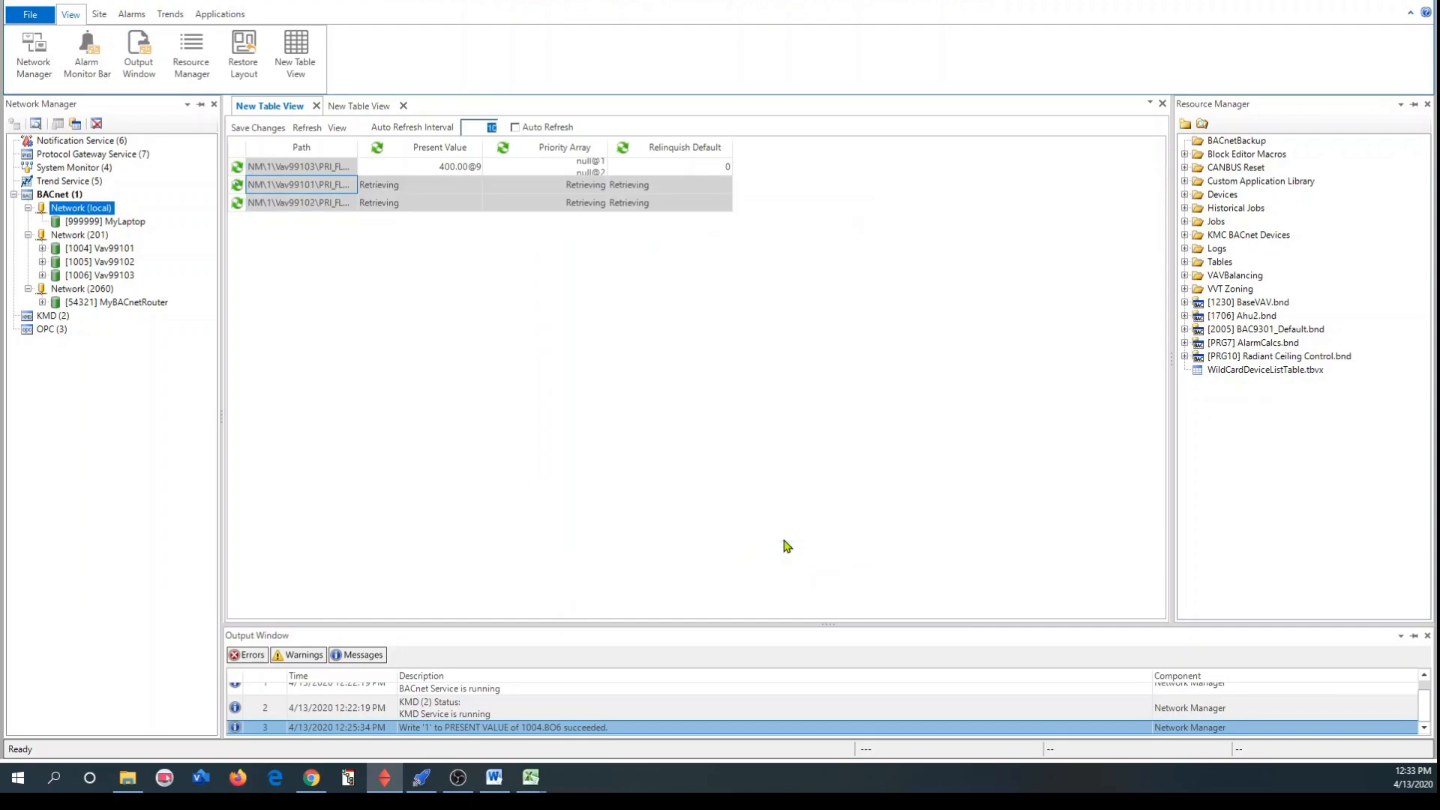
Step: Widen the Path column of the PRI_FLOW_STPT table so the full object paths fit
{"action": "left_click", "coordinate": [337, 128]}
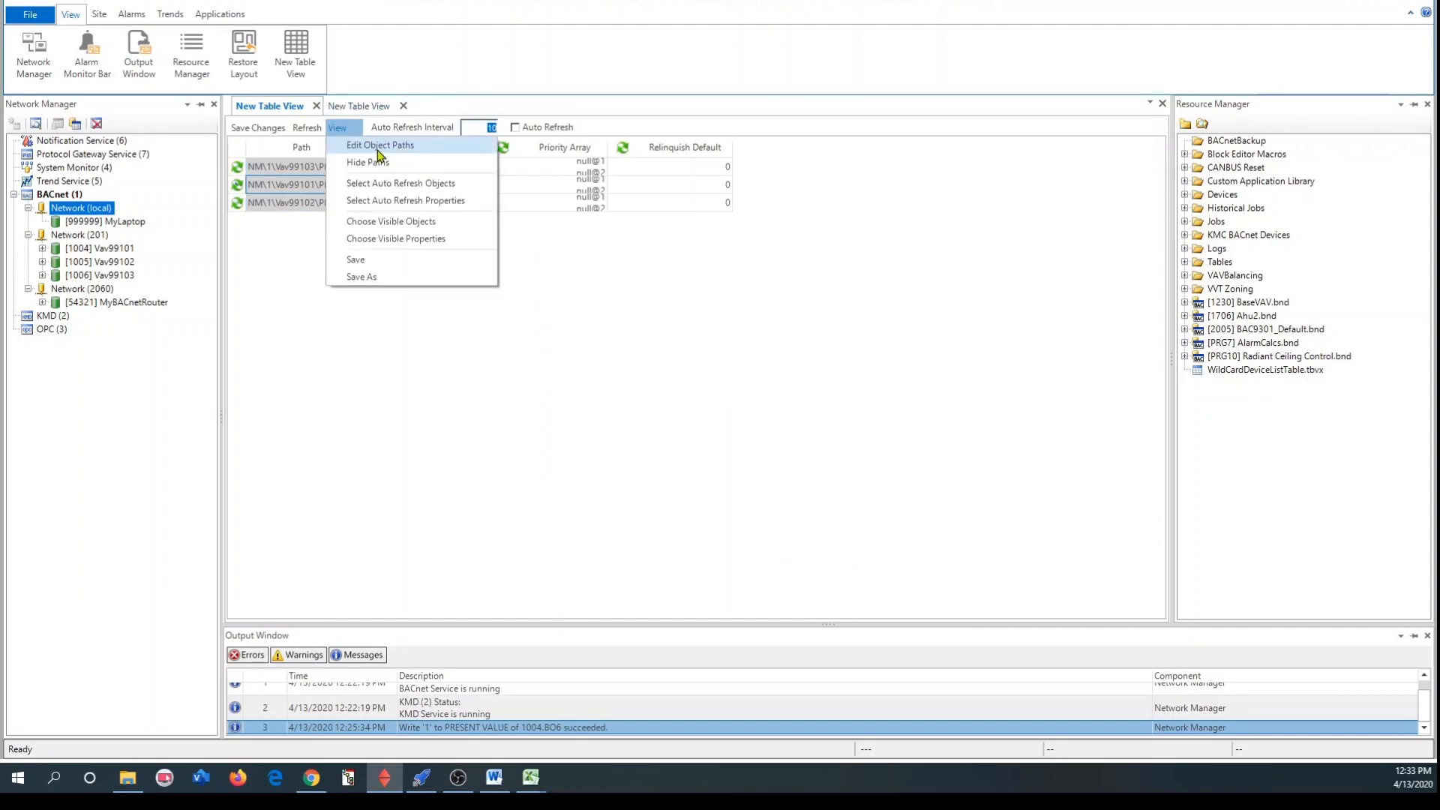
{"action": "left_click", "coordinate": [335, 353]}
{"action": "left_click_drag", "start_coordinate": [358, 147], "coordinate": [398, 147]}
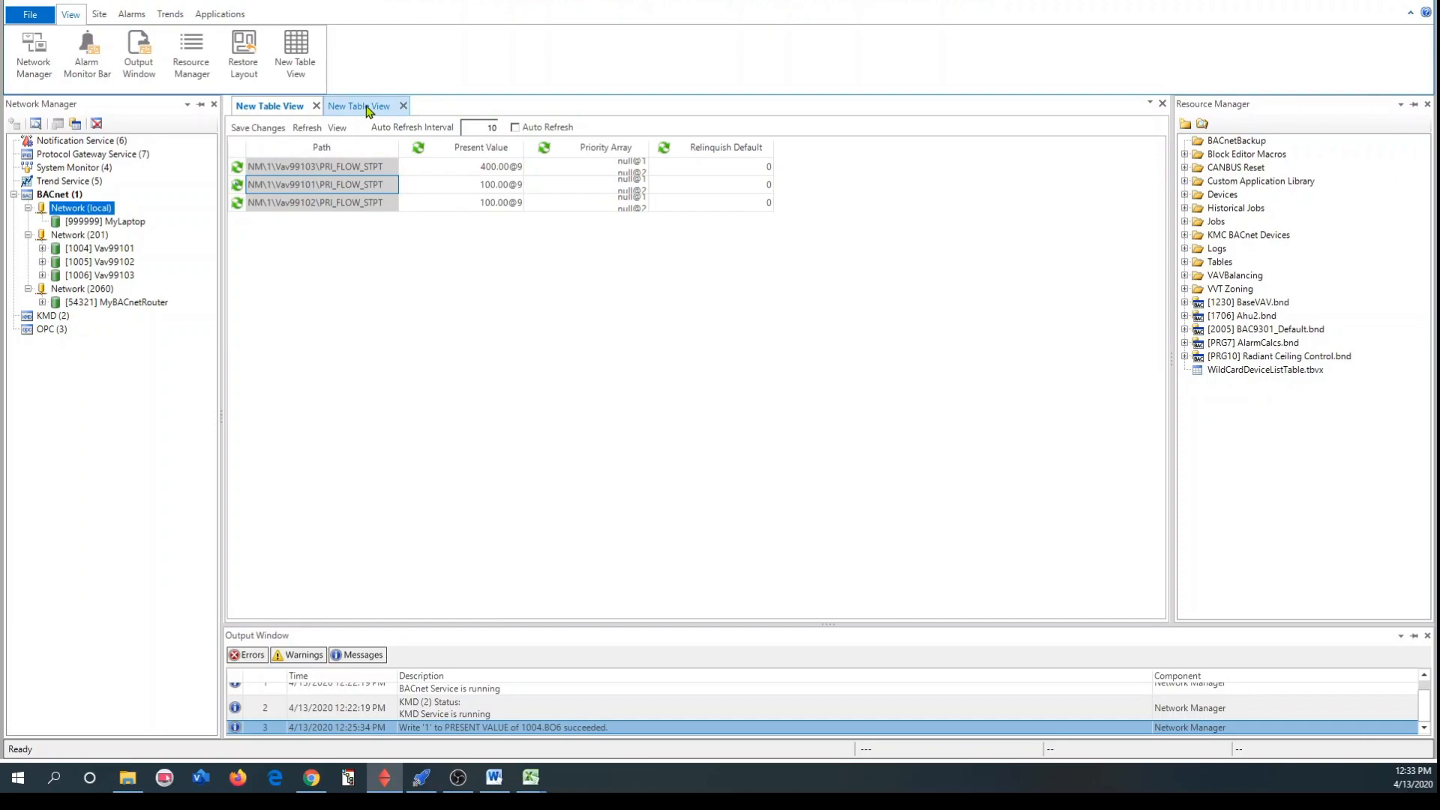
Step: Dock the PRI_ACTUAL_FLOW table beside the PRI_FLOW_STPT table at about equal width and sort both tables ascending by Path
{"action": "left_click_drag", "start_coordinate": [362, 110], "coordinate": [736, 353]}
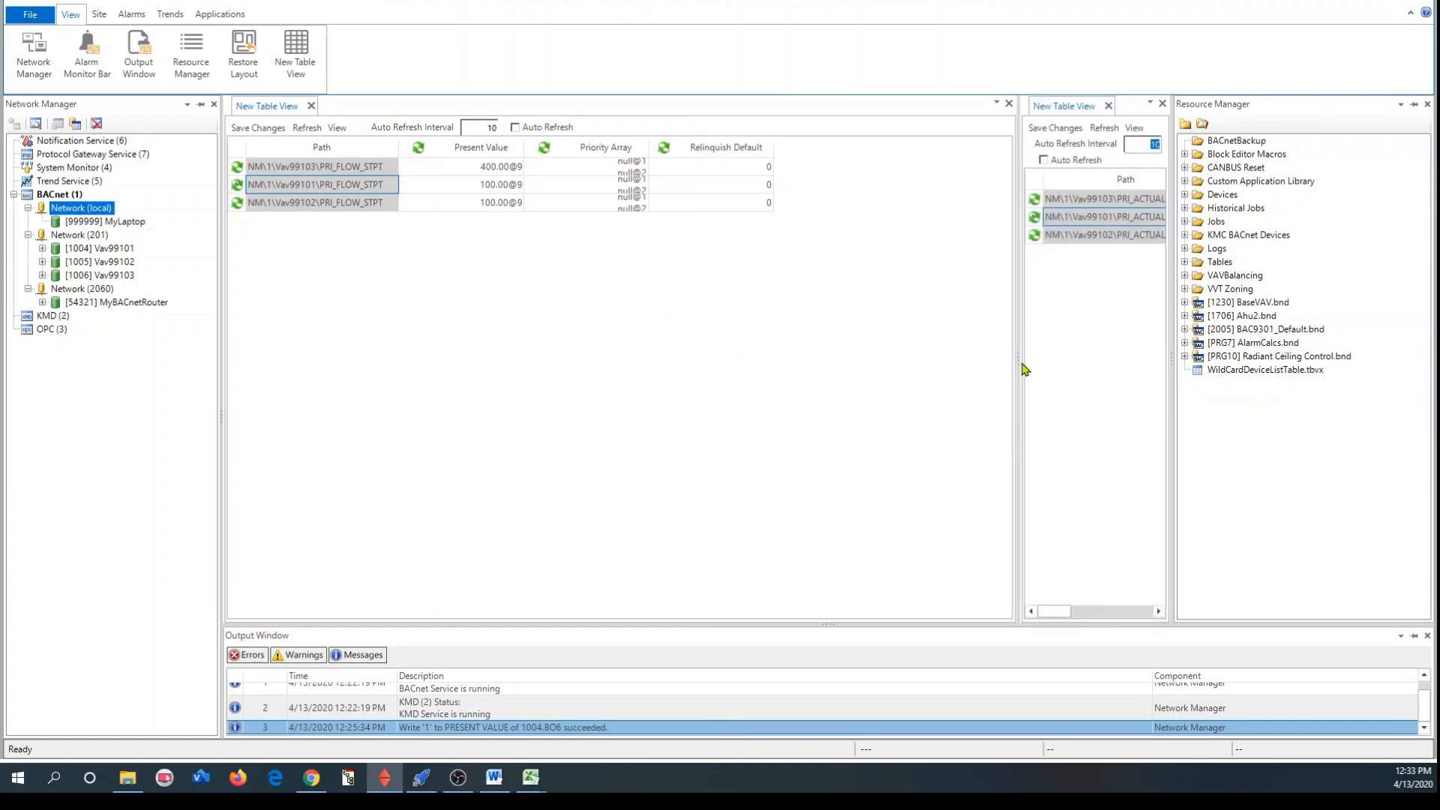
{"action": "left_click_drag", "start_coordinate": [1019, 359], "coordinate": [607, 360]}
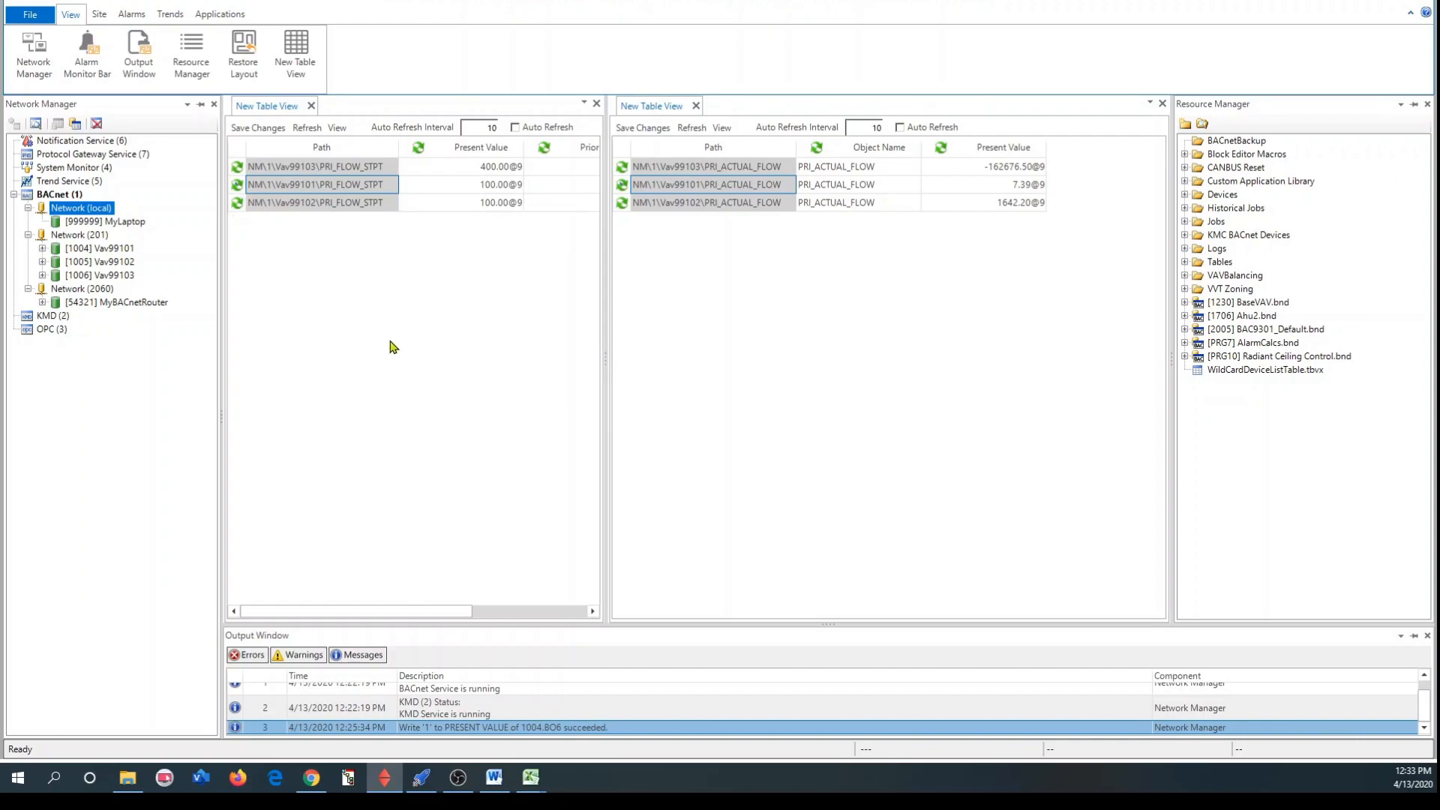
{"action": "left_click", "coordinate": [320, 149]}
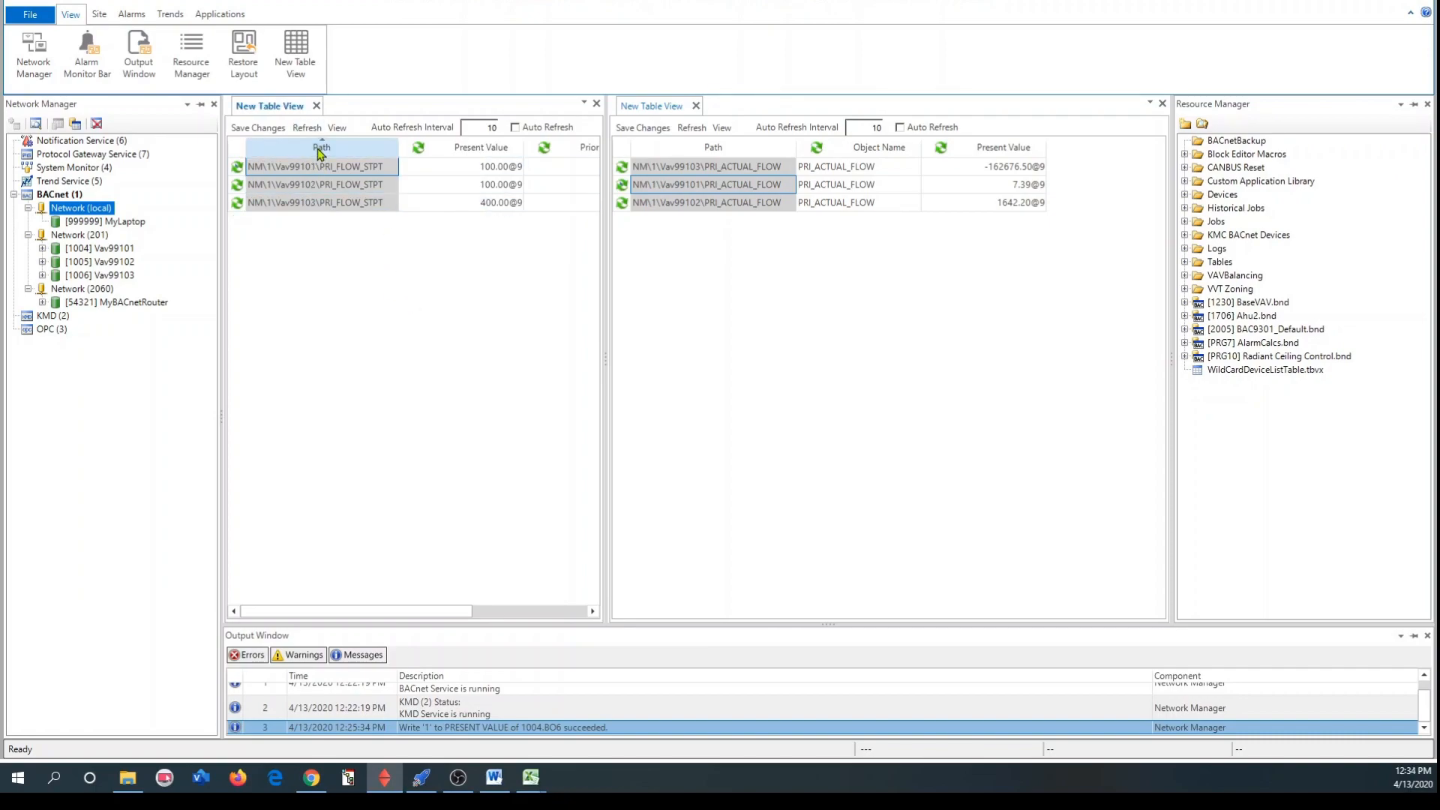
{"action": "left_click", "coordinate": [724, 151]}
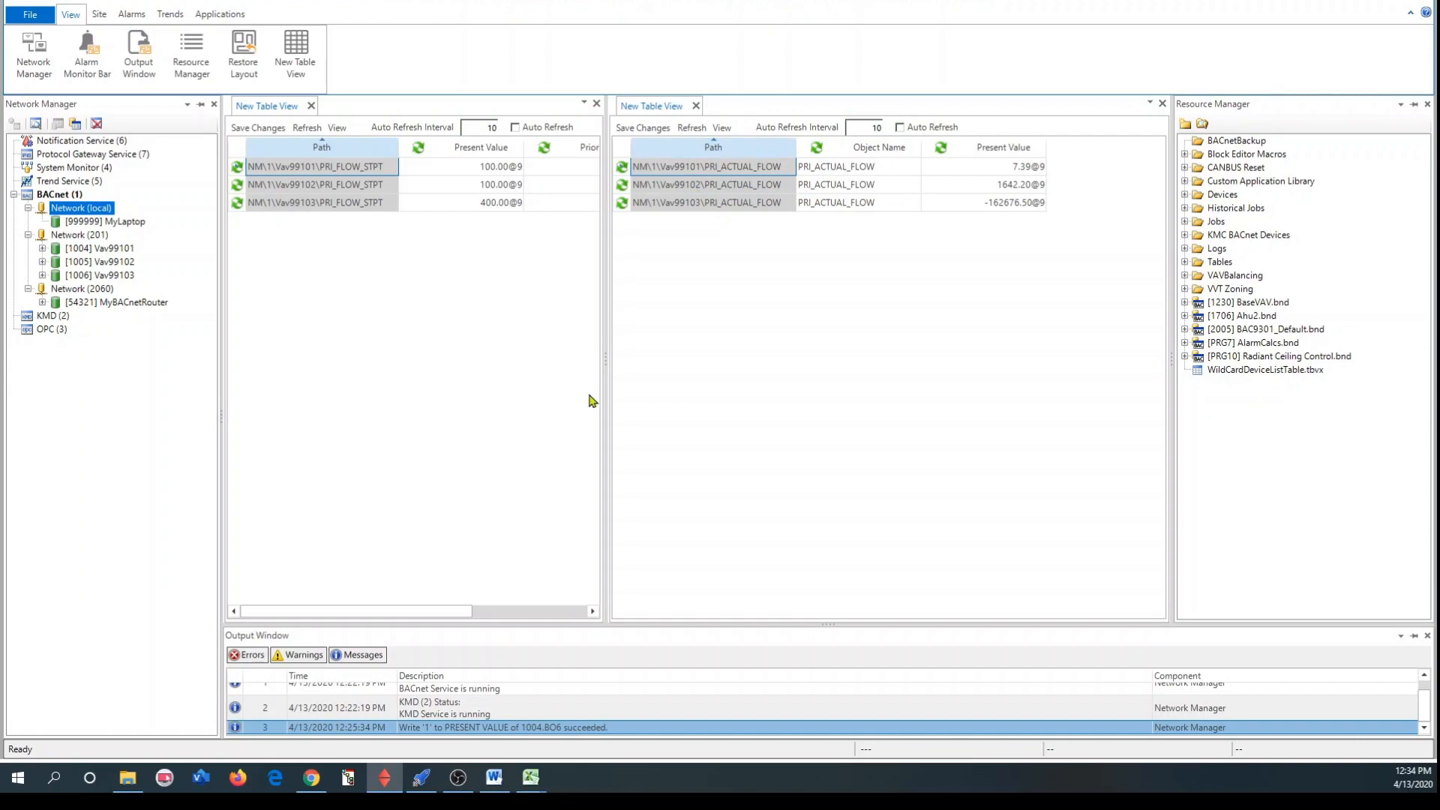
{"action": "left_click", "coordinate": [514, 190]}
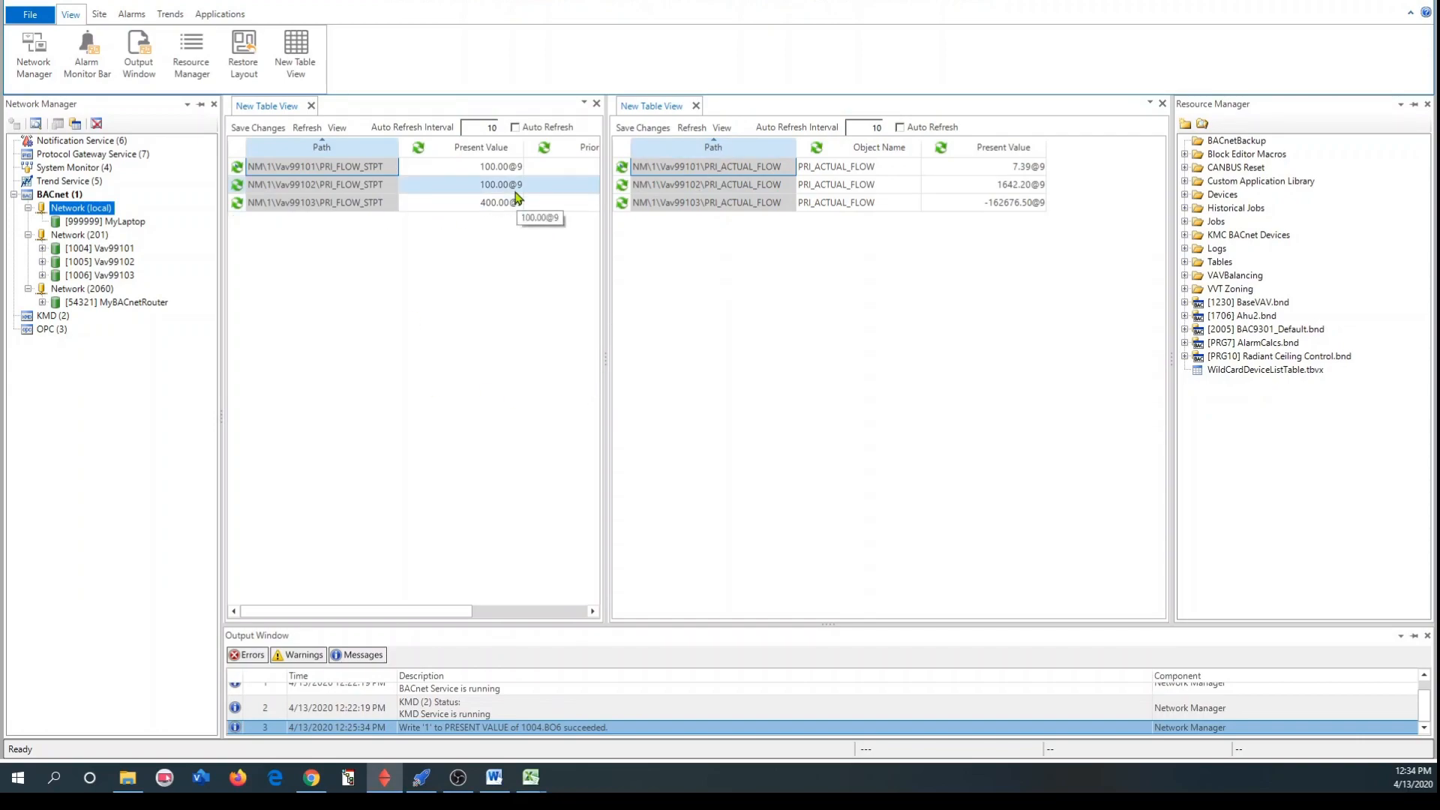
{"action": "mouse_move", "coordinate": [96, 302]}
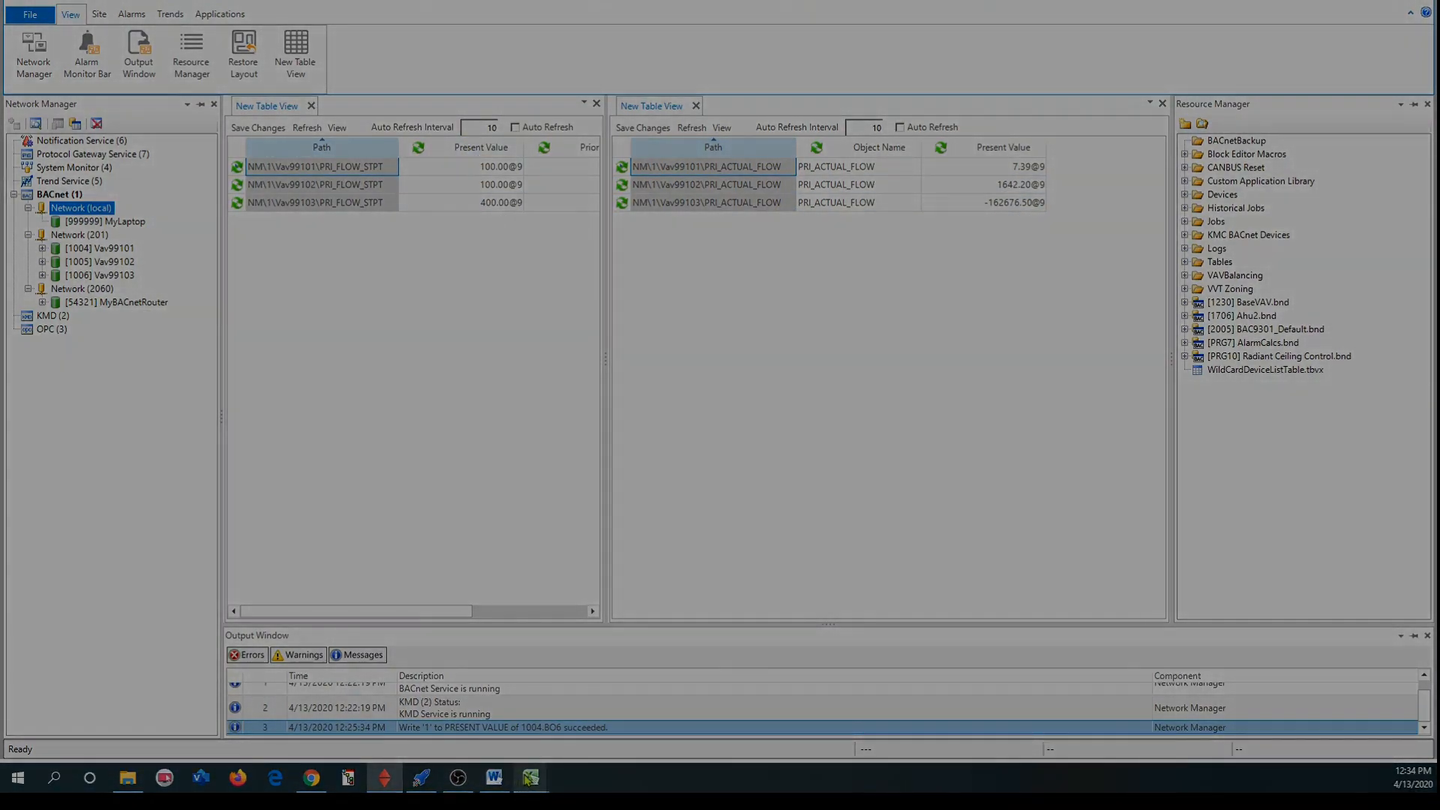
{"action": "mouse_move", "coordinate": [529, 779]}
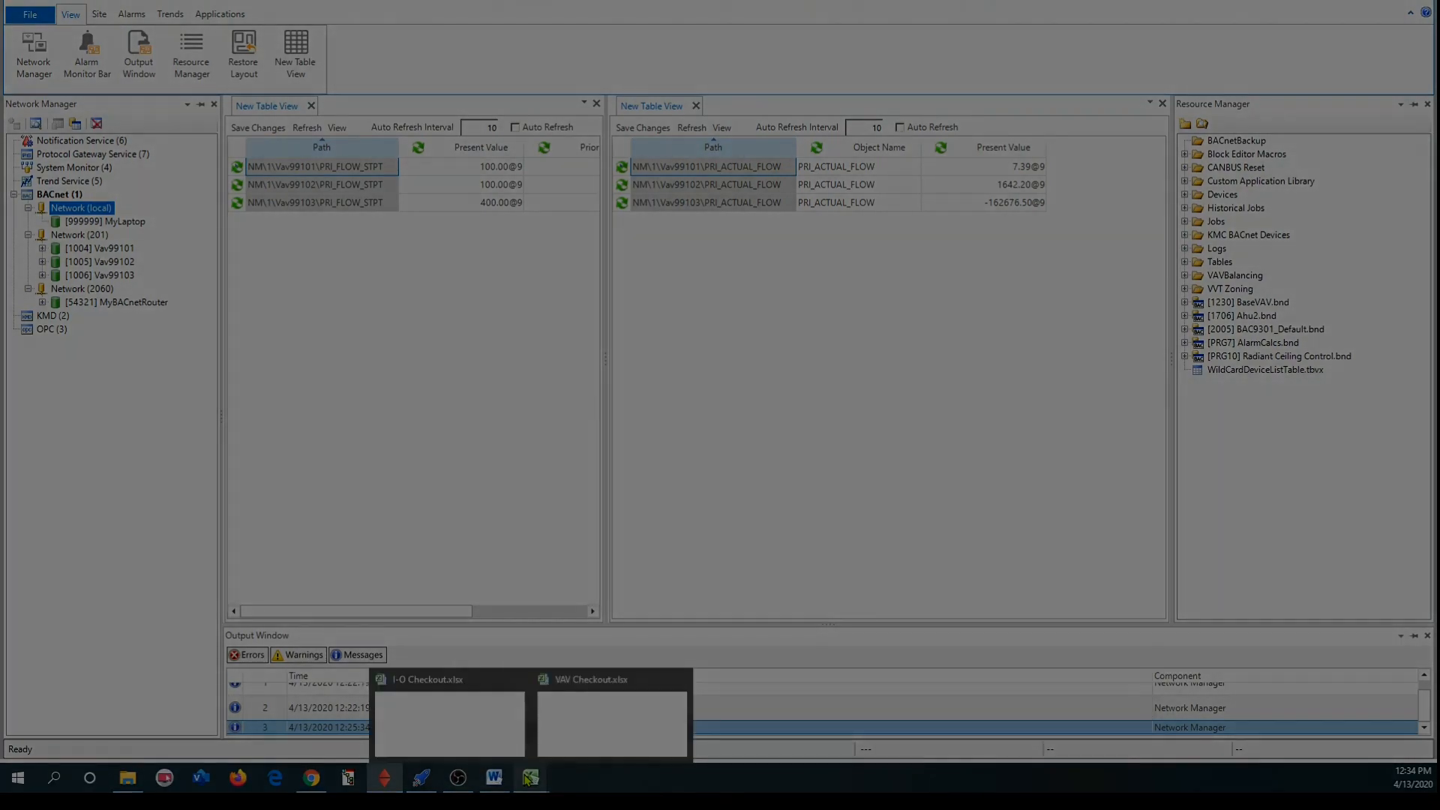